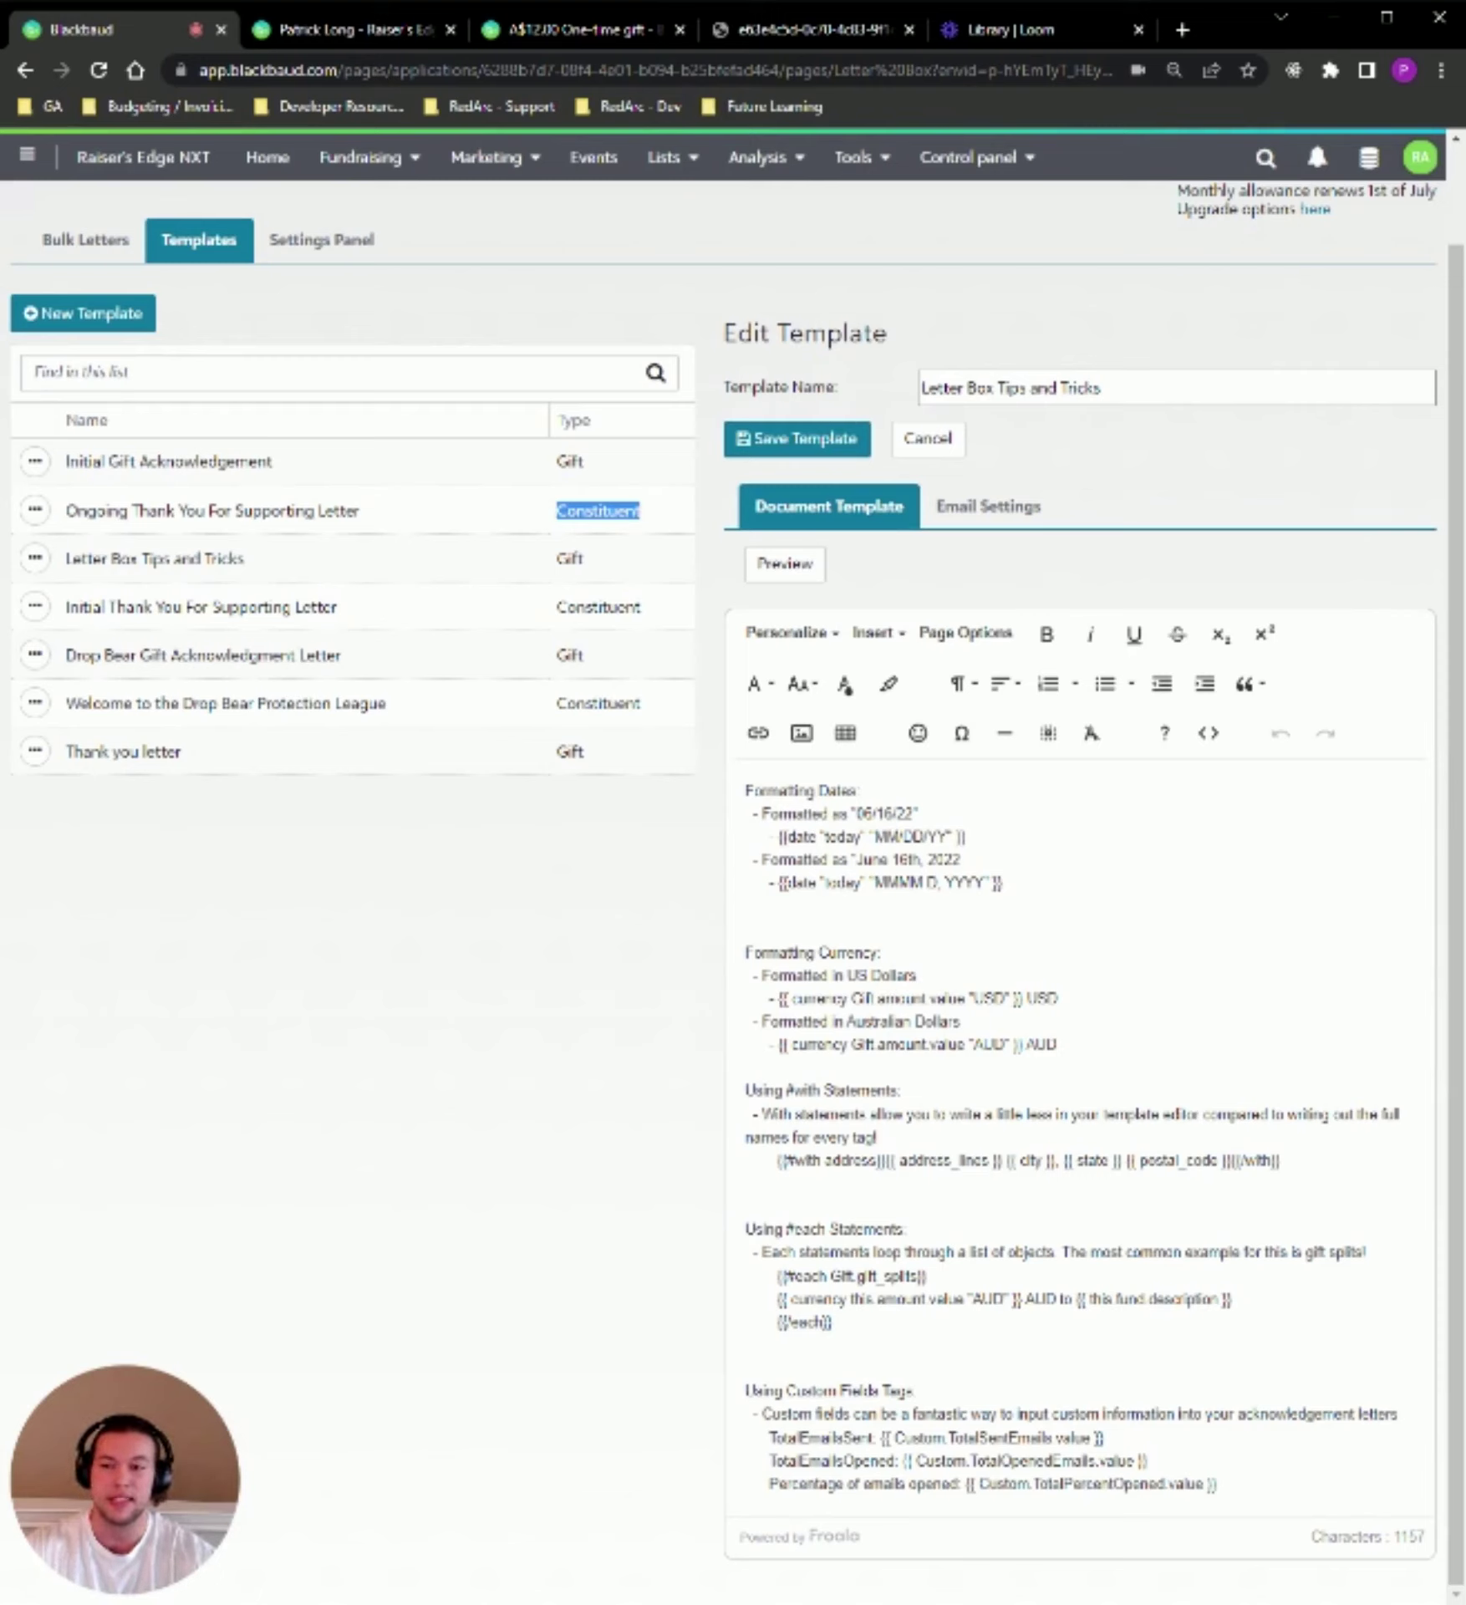
Check the type of the Ongoing Thank You For Supporting Letter template in the template list
{"action": "left_click", "coordinate": [714, 746]}
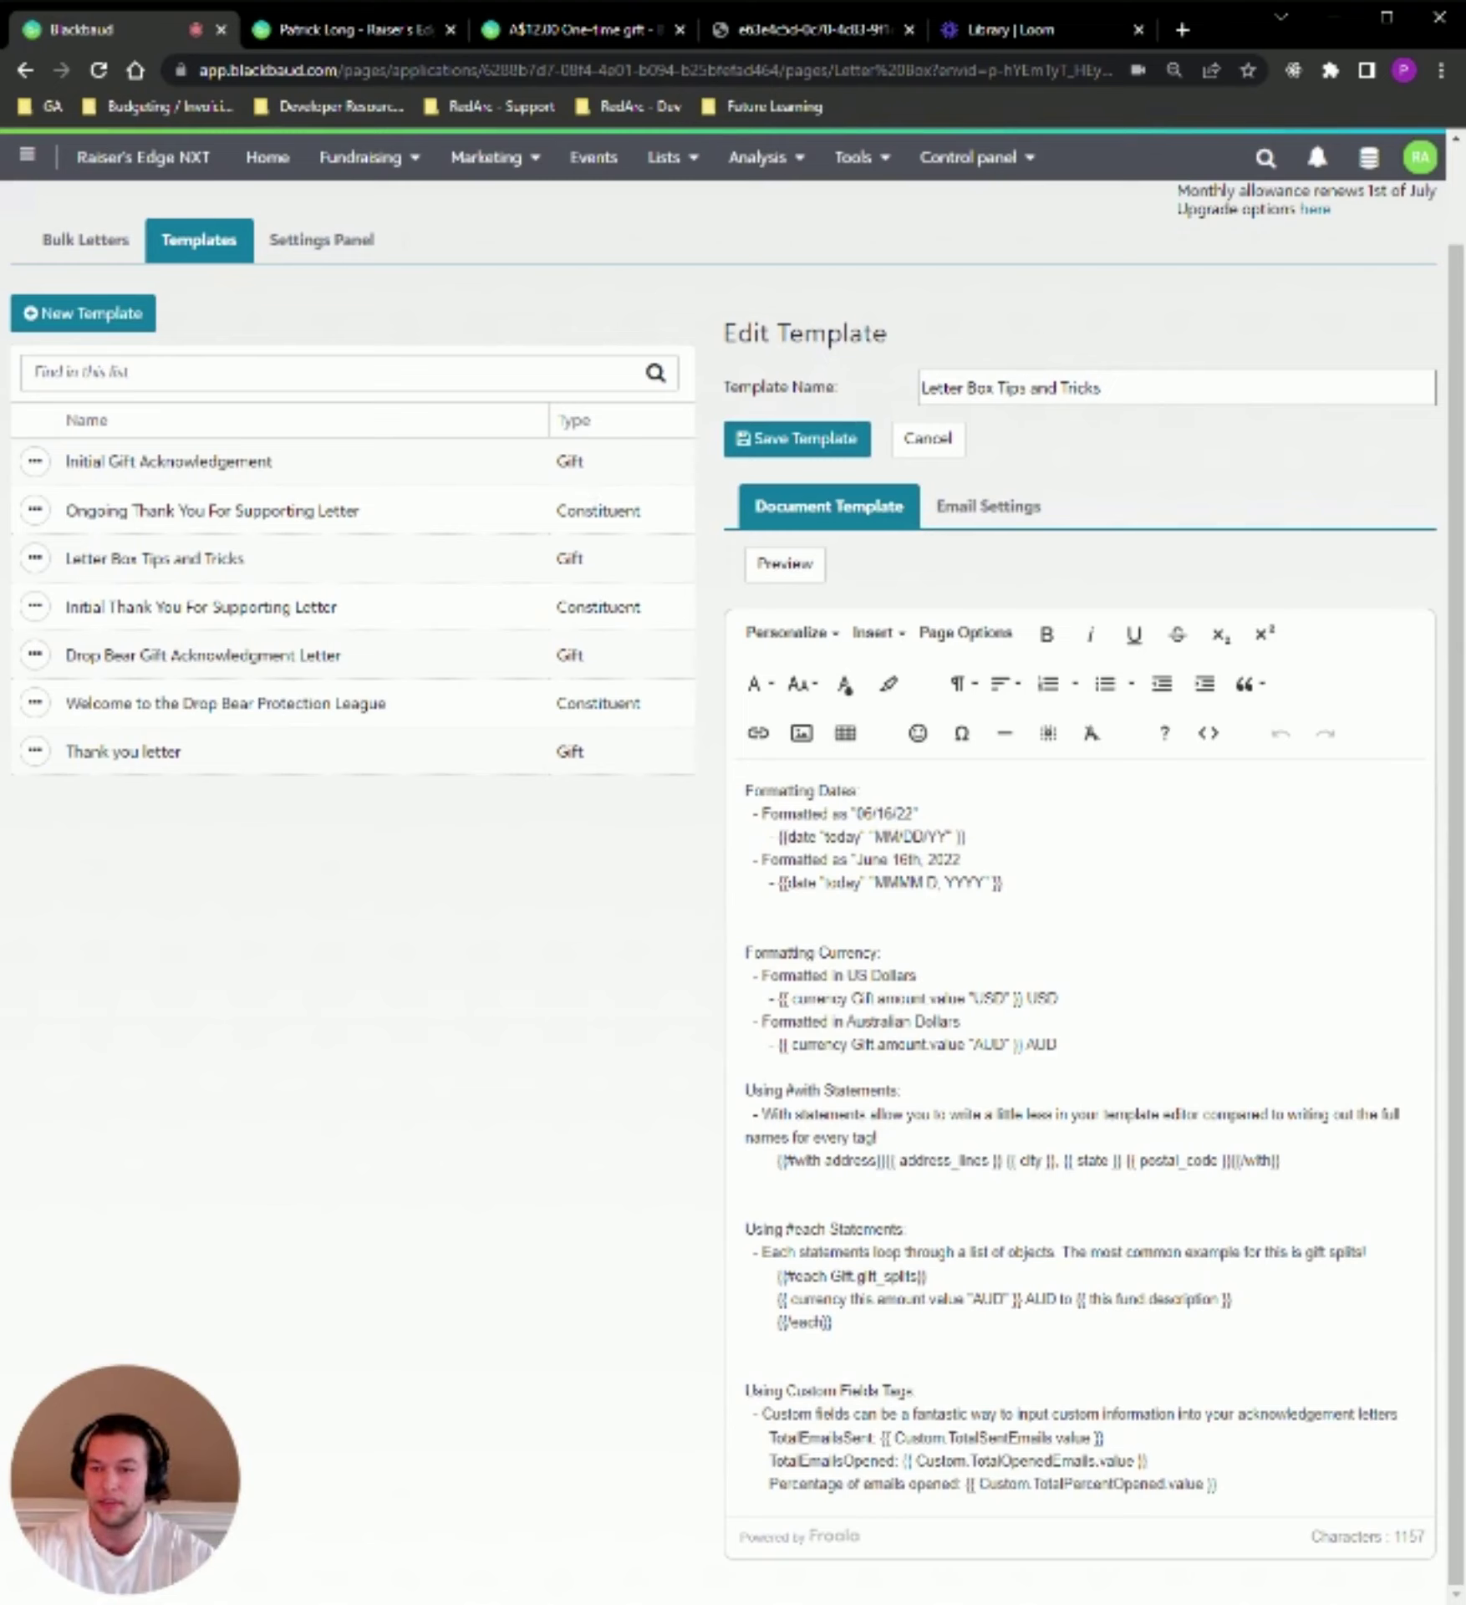
{"action": "left_click_drag", "start_coordinate": [556, 510], "coordinate": [648, 513]}
{"action": "left_click", "coordinate": [705, 679]}
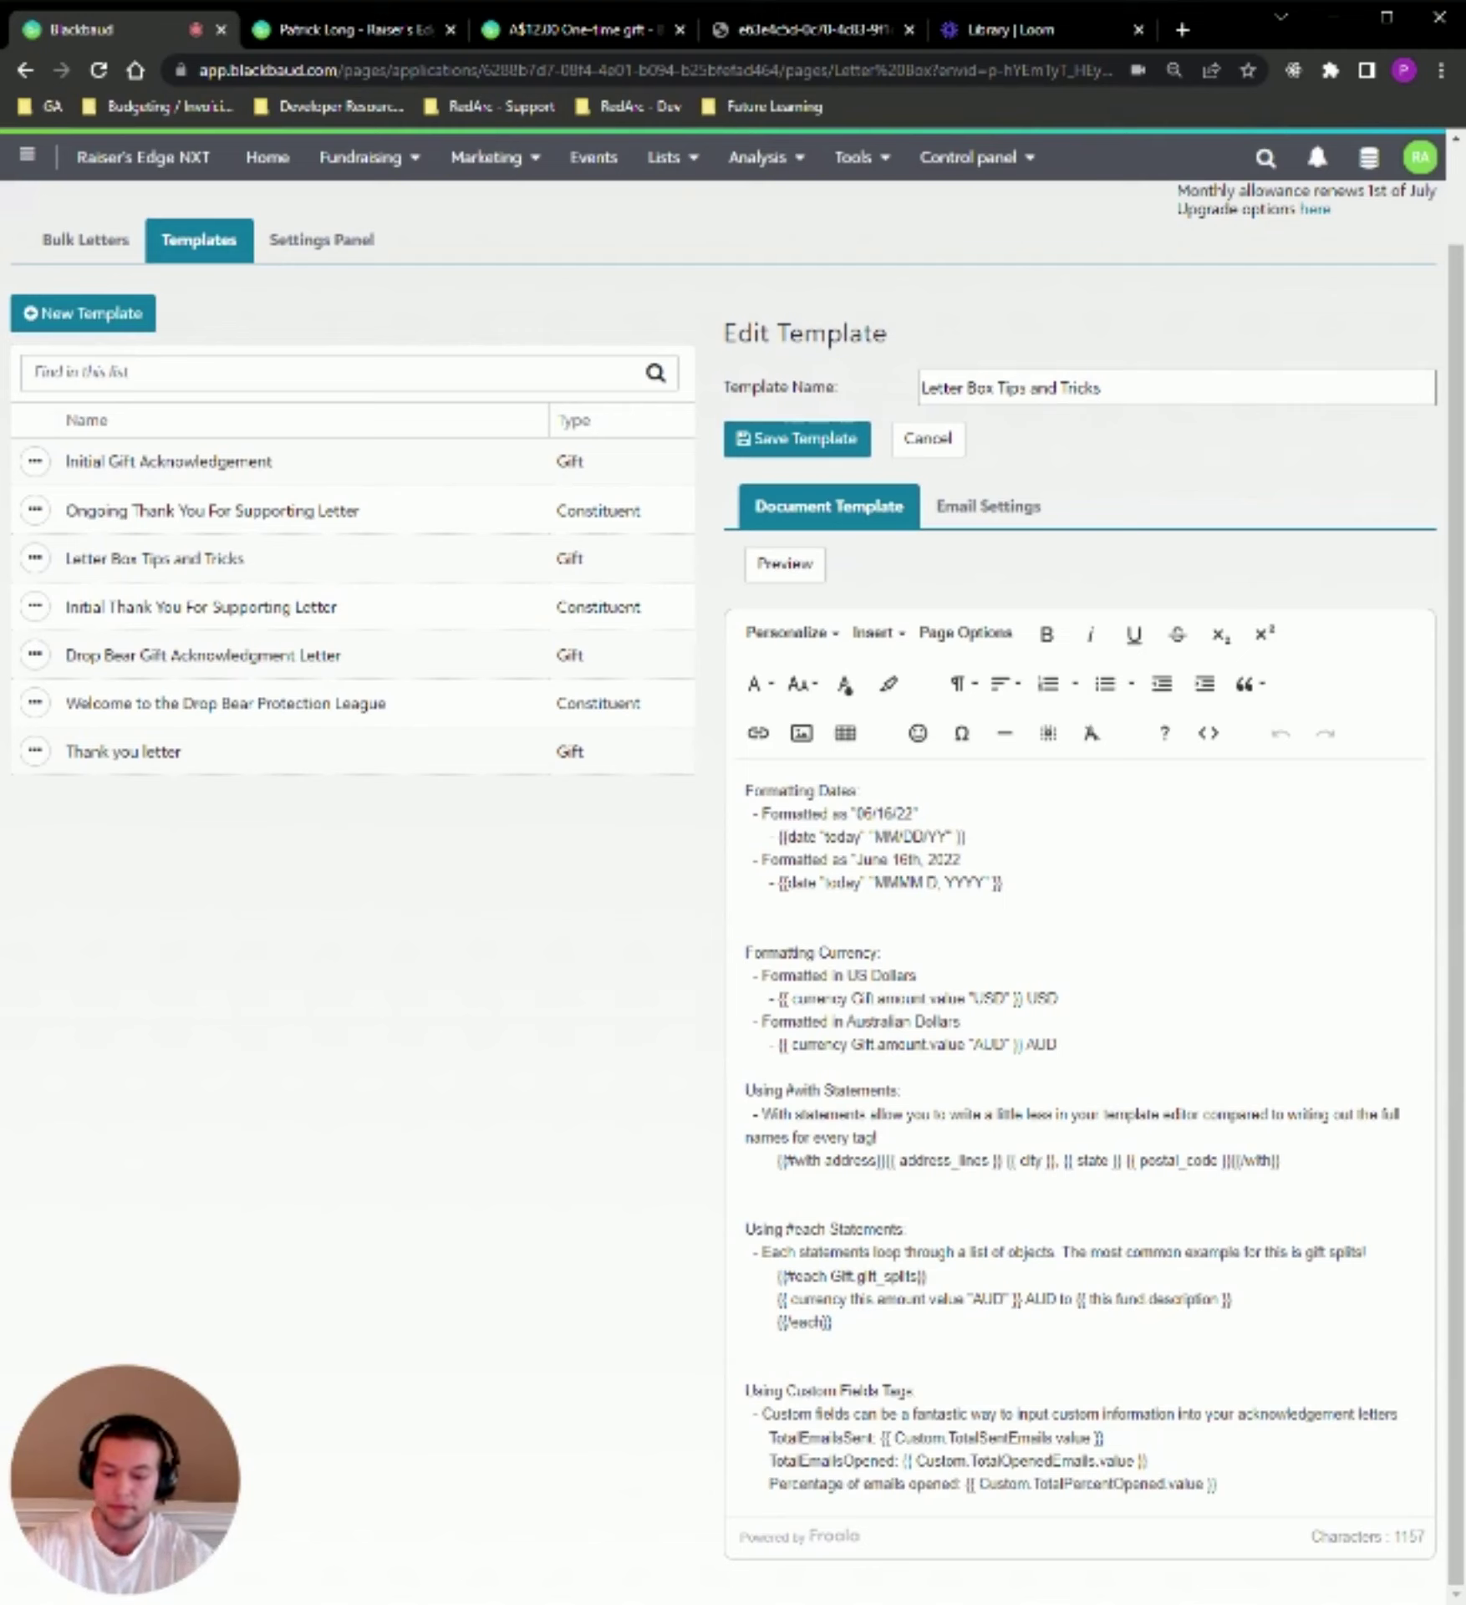
Examine the Formatting Dates section and the "MM/DD/YY" pattern in its first date tag
{"action": "left_click_drag", "start_coordinate": [744, 790], "coordinate": [1006, 883]}
{"action": "left_click", "coordinate": [745, 907]}
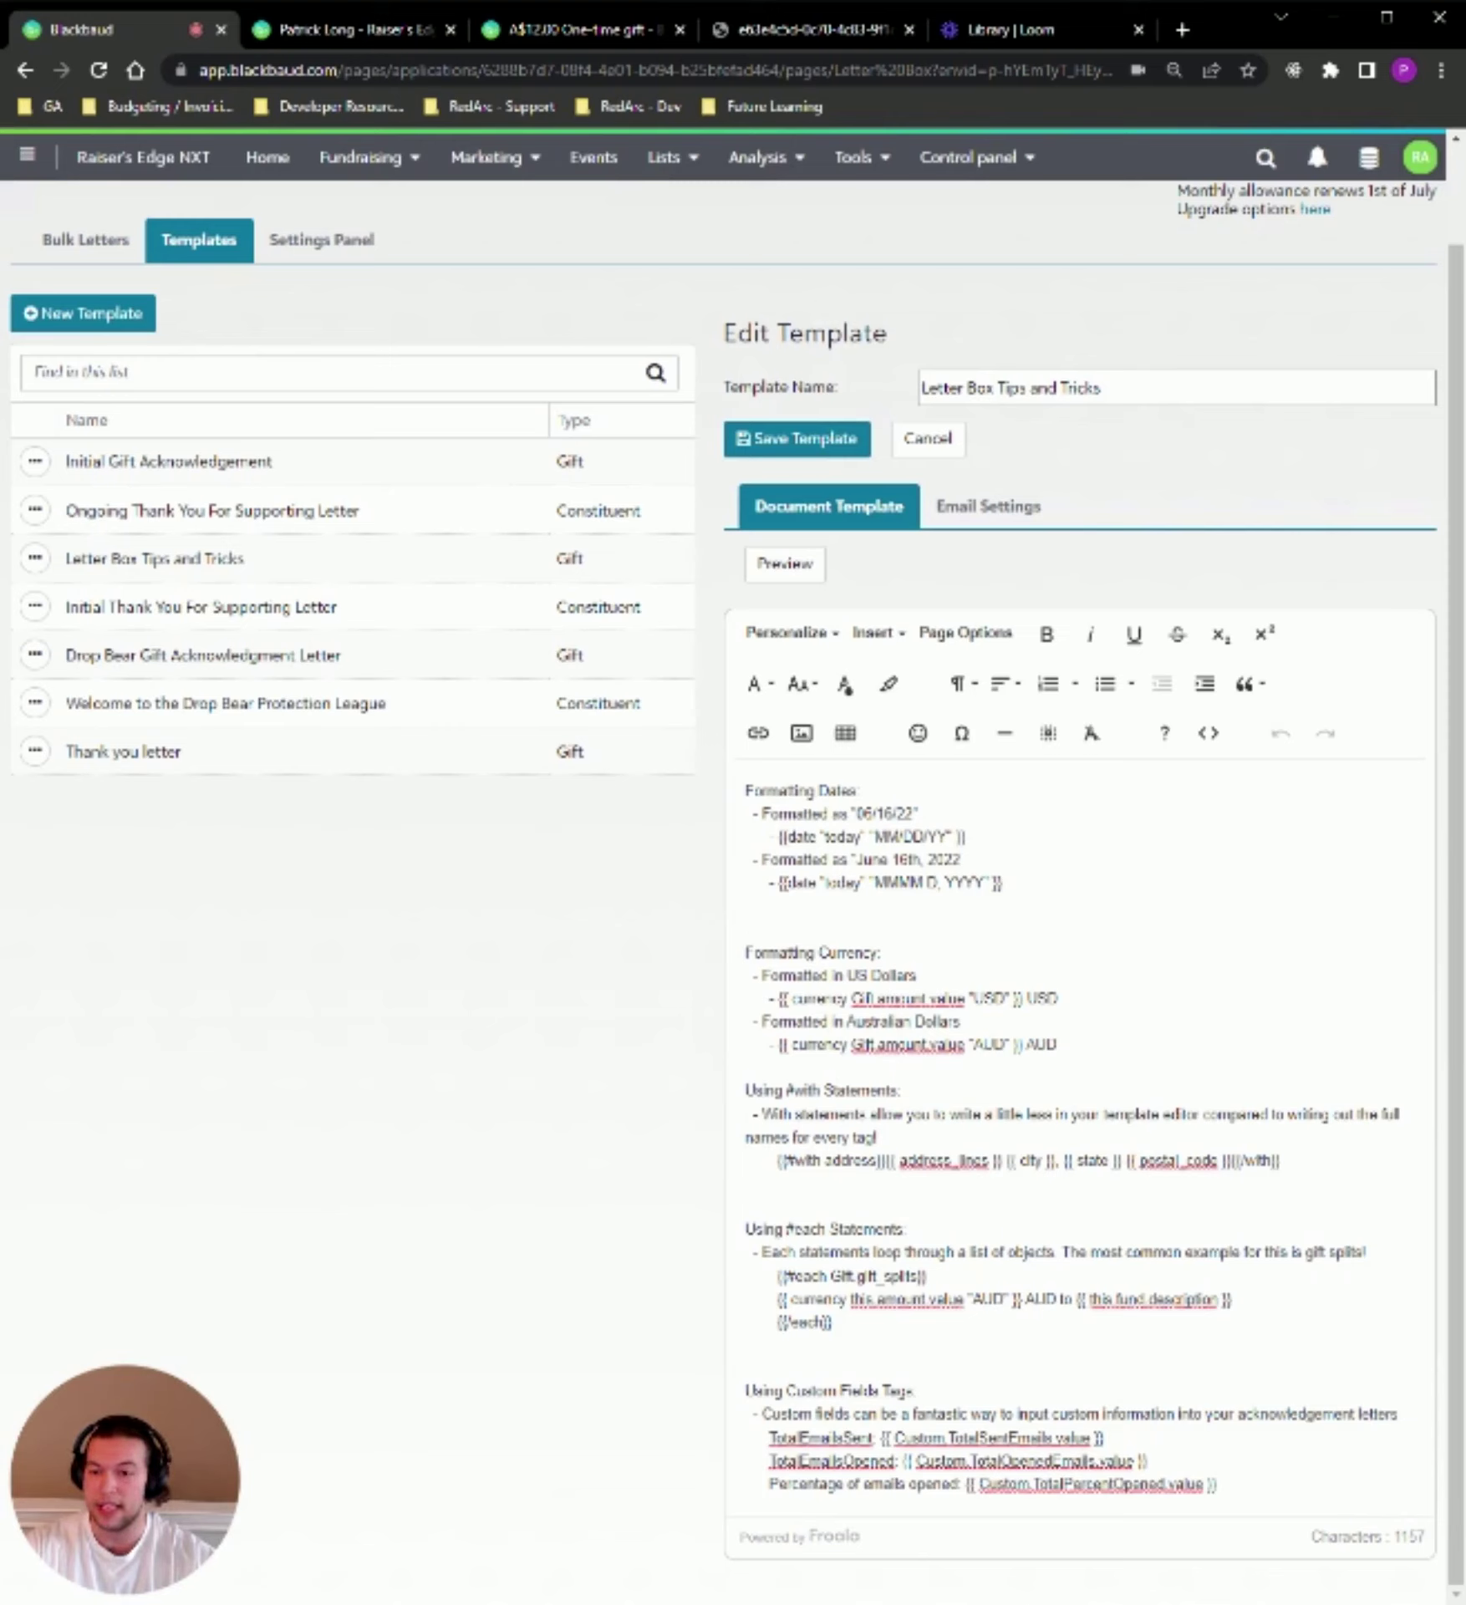
{"action": "left_click_drag", "start_coordinate": [873, 836], "coordinate": [951, 837]}
{"action": "left_click", "coordinate": [874, 837]}
{"action": "key", "text": "shift+Right"}
{"action": "key", "text": "shift+Right"}
{"action": "key", "text": "shift+Right"}
{"action": "key", "text": "shift+Right"}
{"action": "key", "text": "shift+Right"}
{"action": "key", "text": "shift+Right"}
{"action": "key", "text": "shift+Right"}
{"action": "key", "text": "shift+Right"}
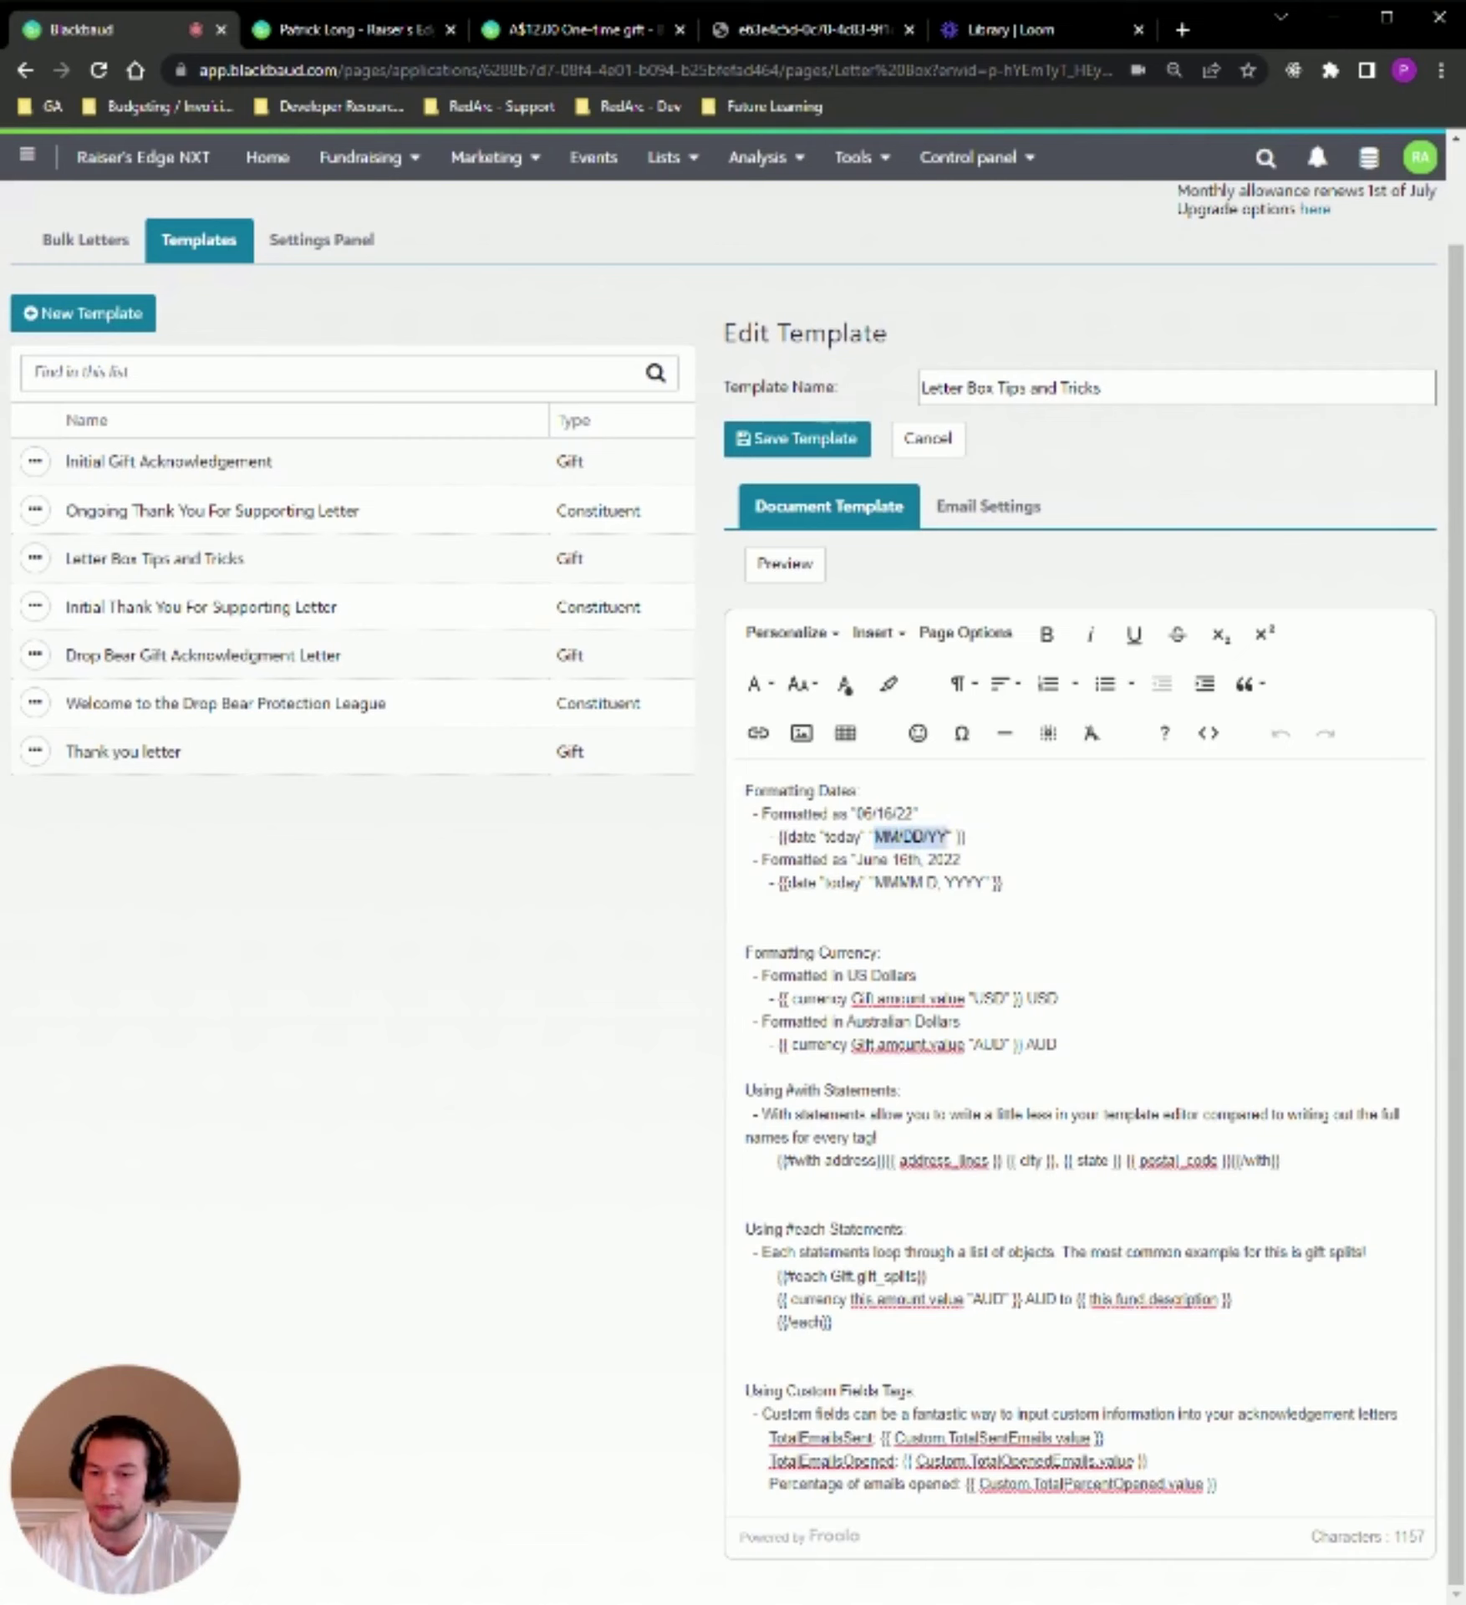
{"action": "left_click", "coordinate": [746, 928]}
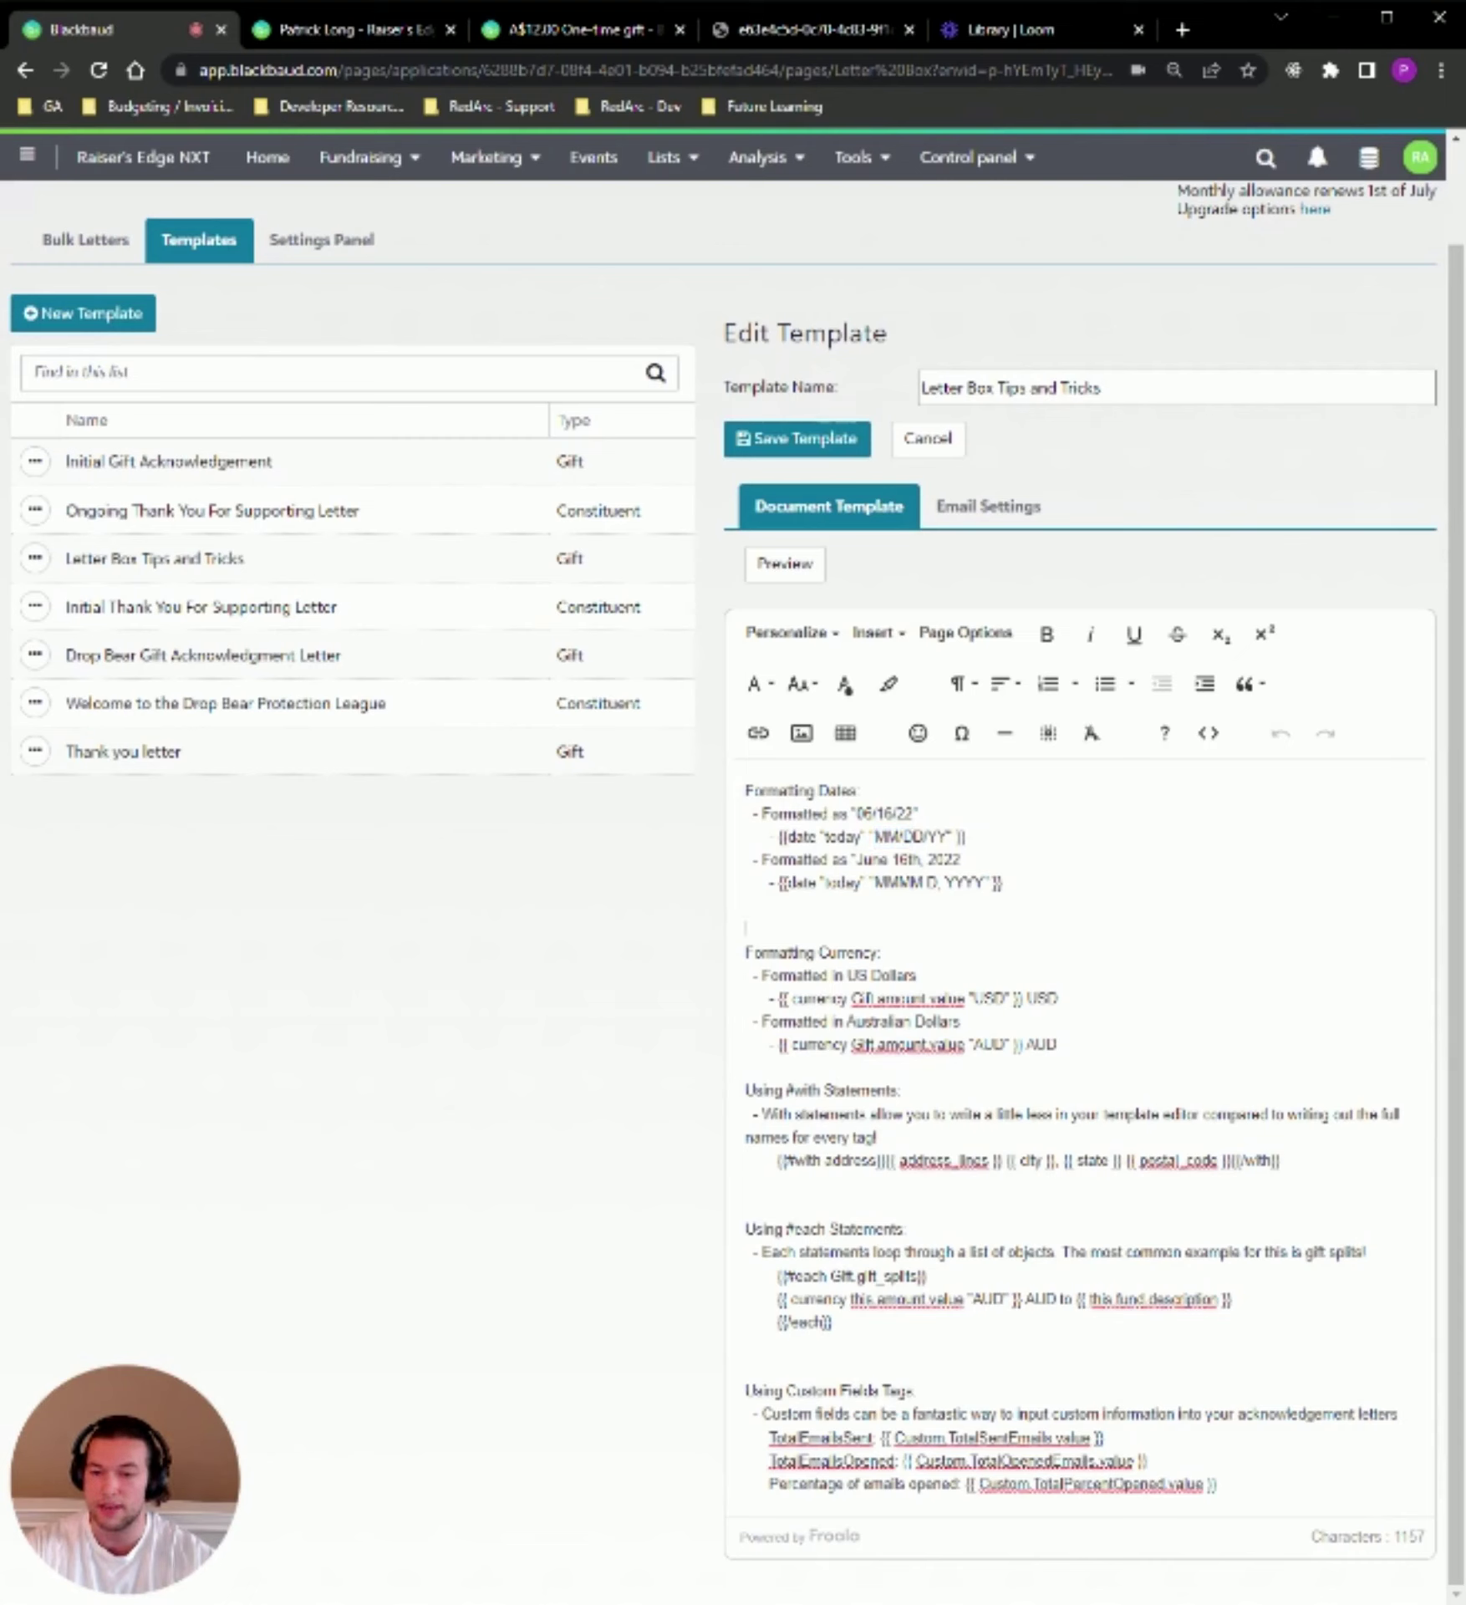
Examine the "MMMM D, YYYY" date tag and compare it with its written-out sample date
{"action": "double_click", "coordinate": [888, 884]}
{"action": "left_click", "coordinate": [928, 883]}
{"action": "key", "text": "shift+Right"}
{"action": "double_click", "coordinate": [964, 883]}
{"action": "left_click", "coordinate": [746, 928]}
{"action": "left_click_drag", "start_coordinate": [854, 859], "coordinate": [961, 859]}
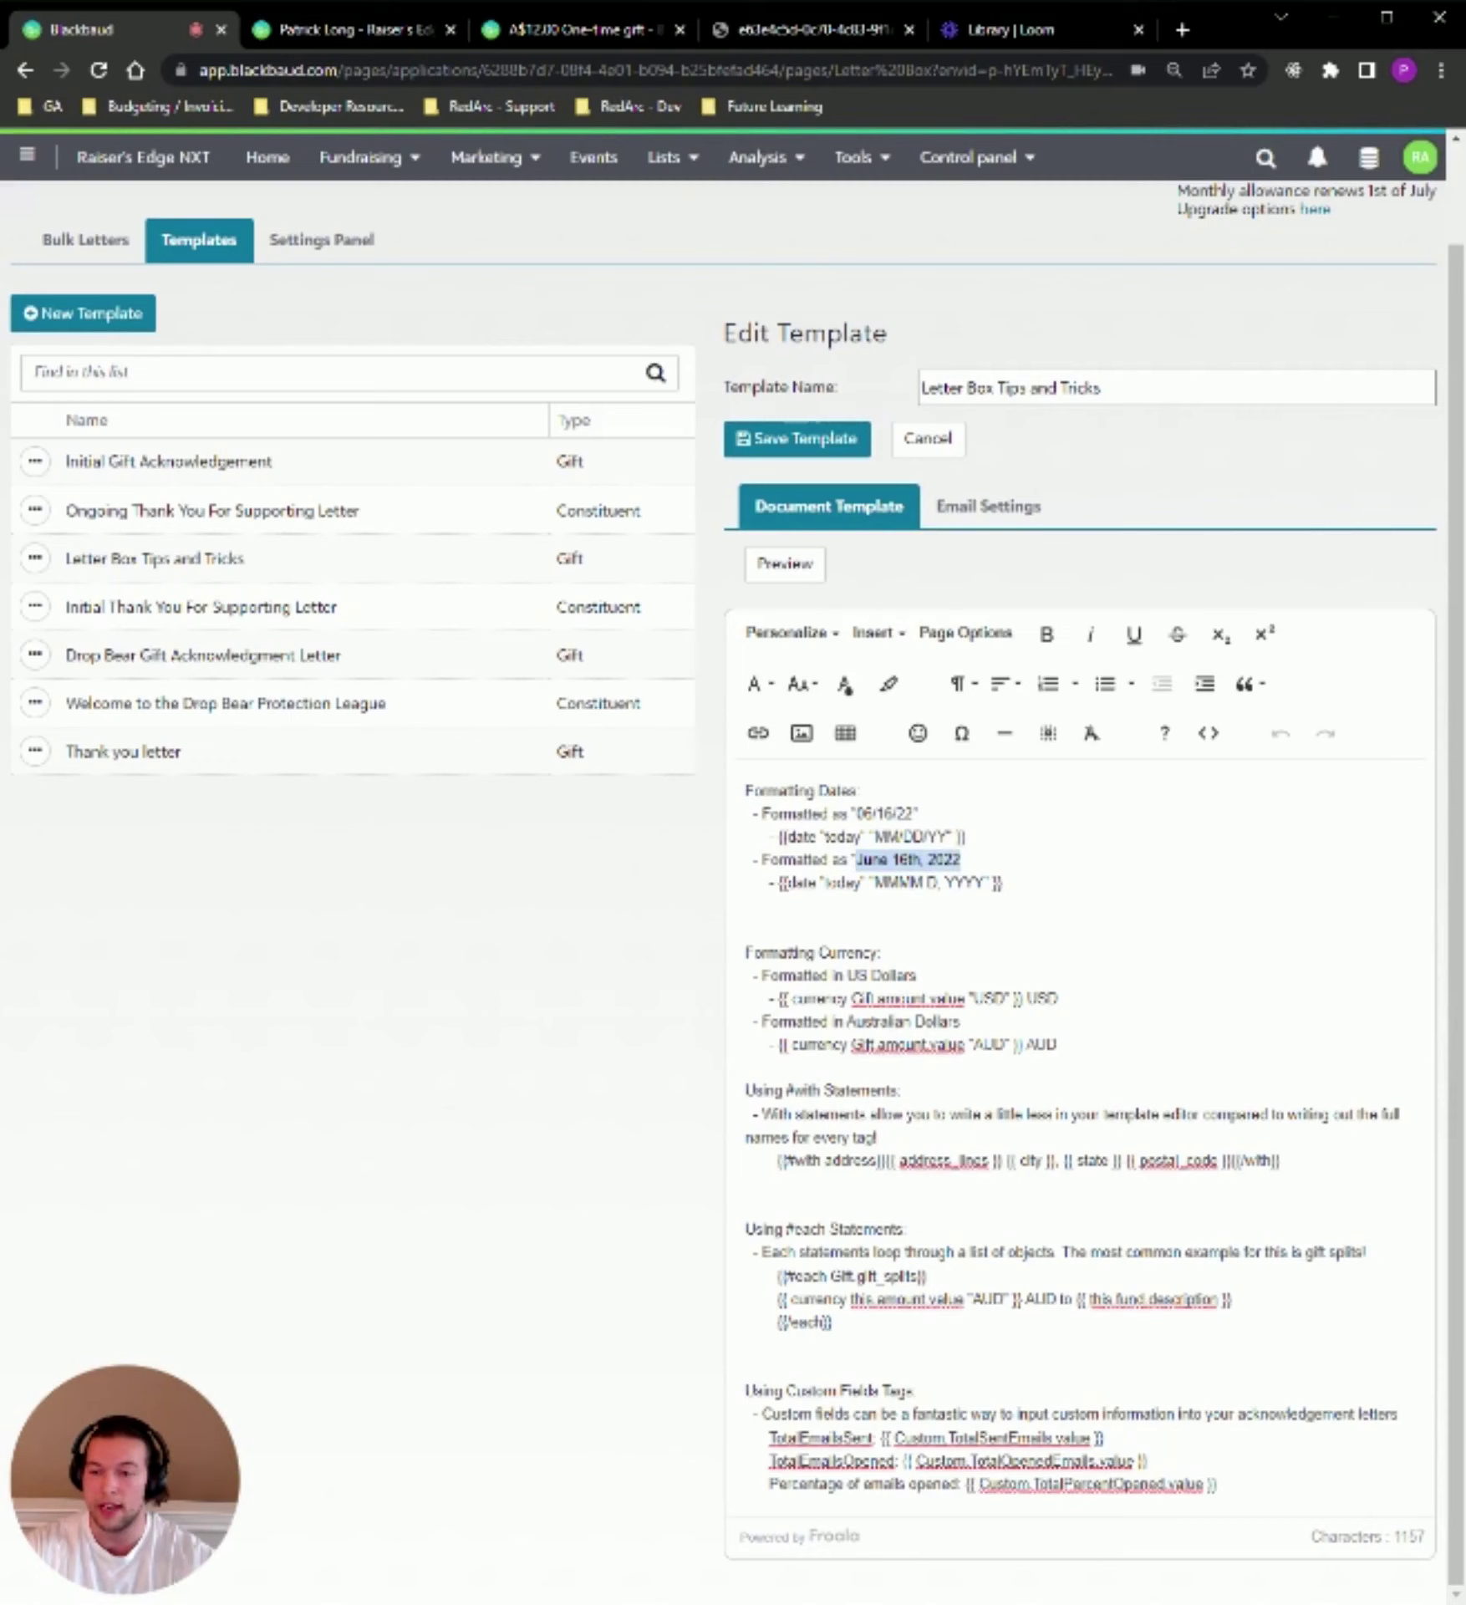
{"action": "left_click", "coordinate": [966, 885]}
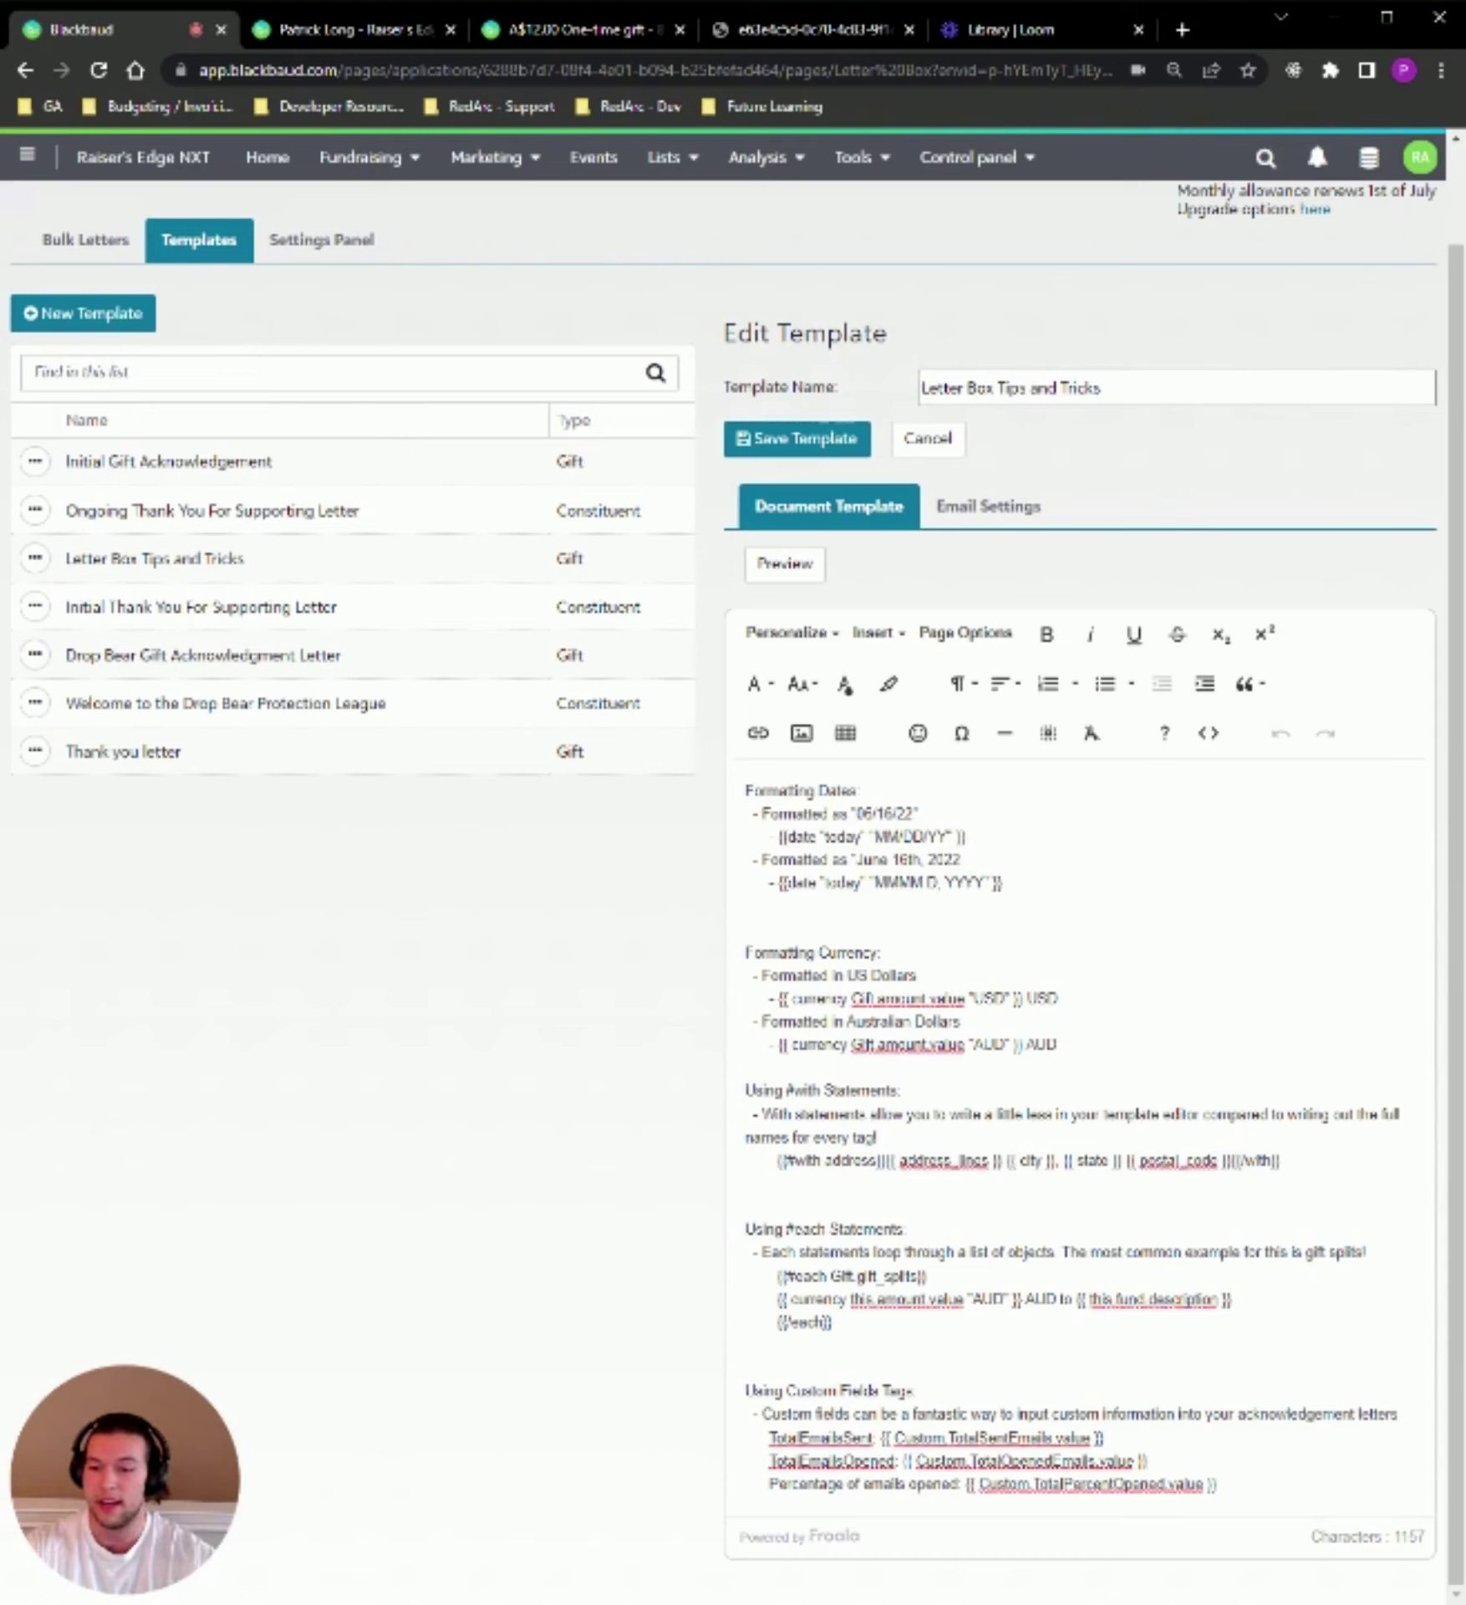
Add two lines after the Formatting Currency section and insert the Gift Amount personalized field directly below the Australian dollar example
{"action": "left_click_drag", "start_coordinate": [1056, 1045], "coordinate": [767, 953]}
{"action": "left_click", "coordinate": [746, 928]}
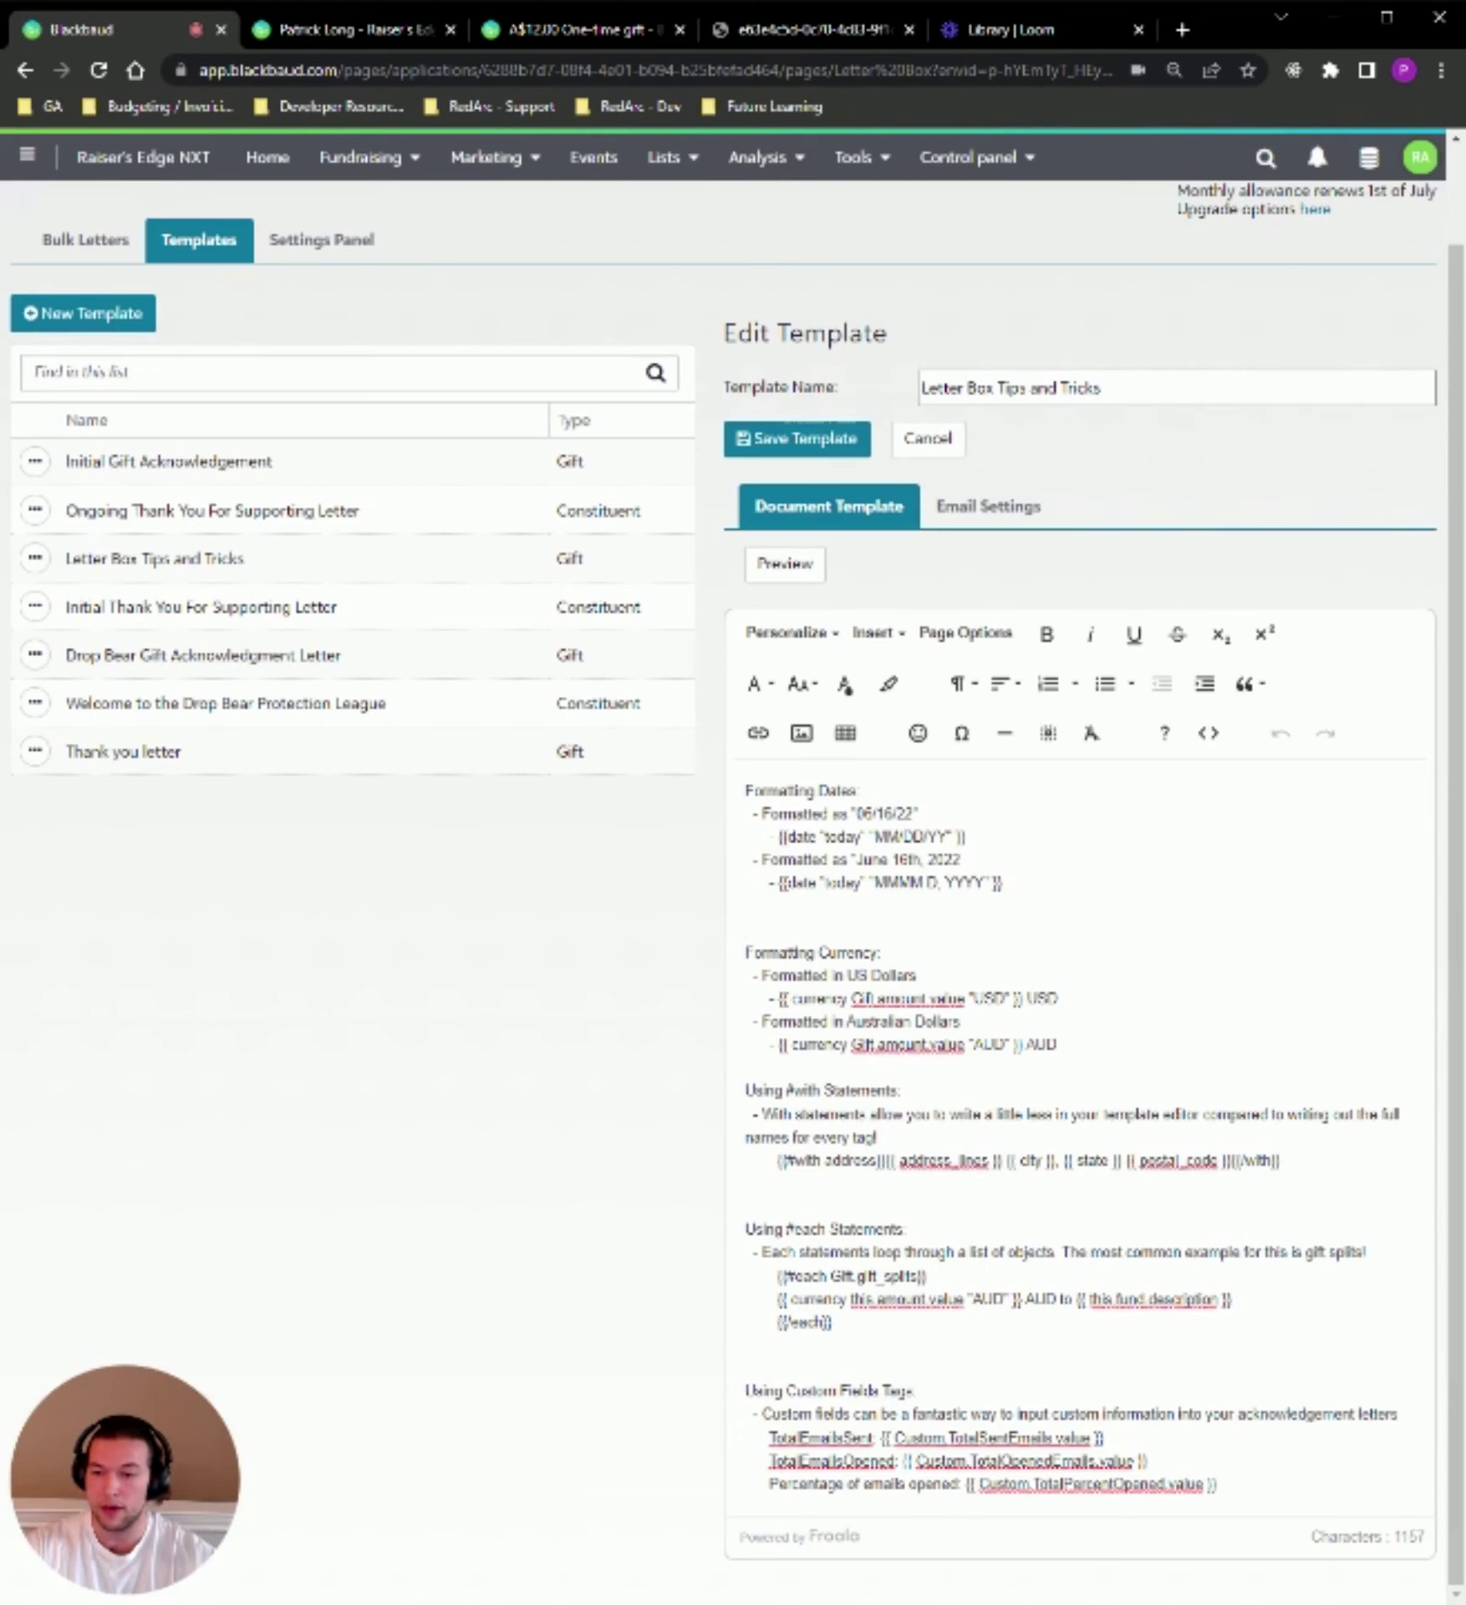
{"action": "key", "text": "Return"}
{"action": "key", "text": "Return"}
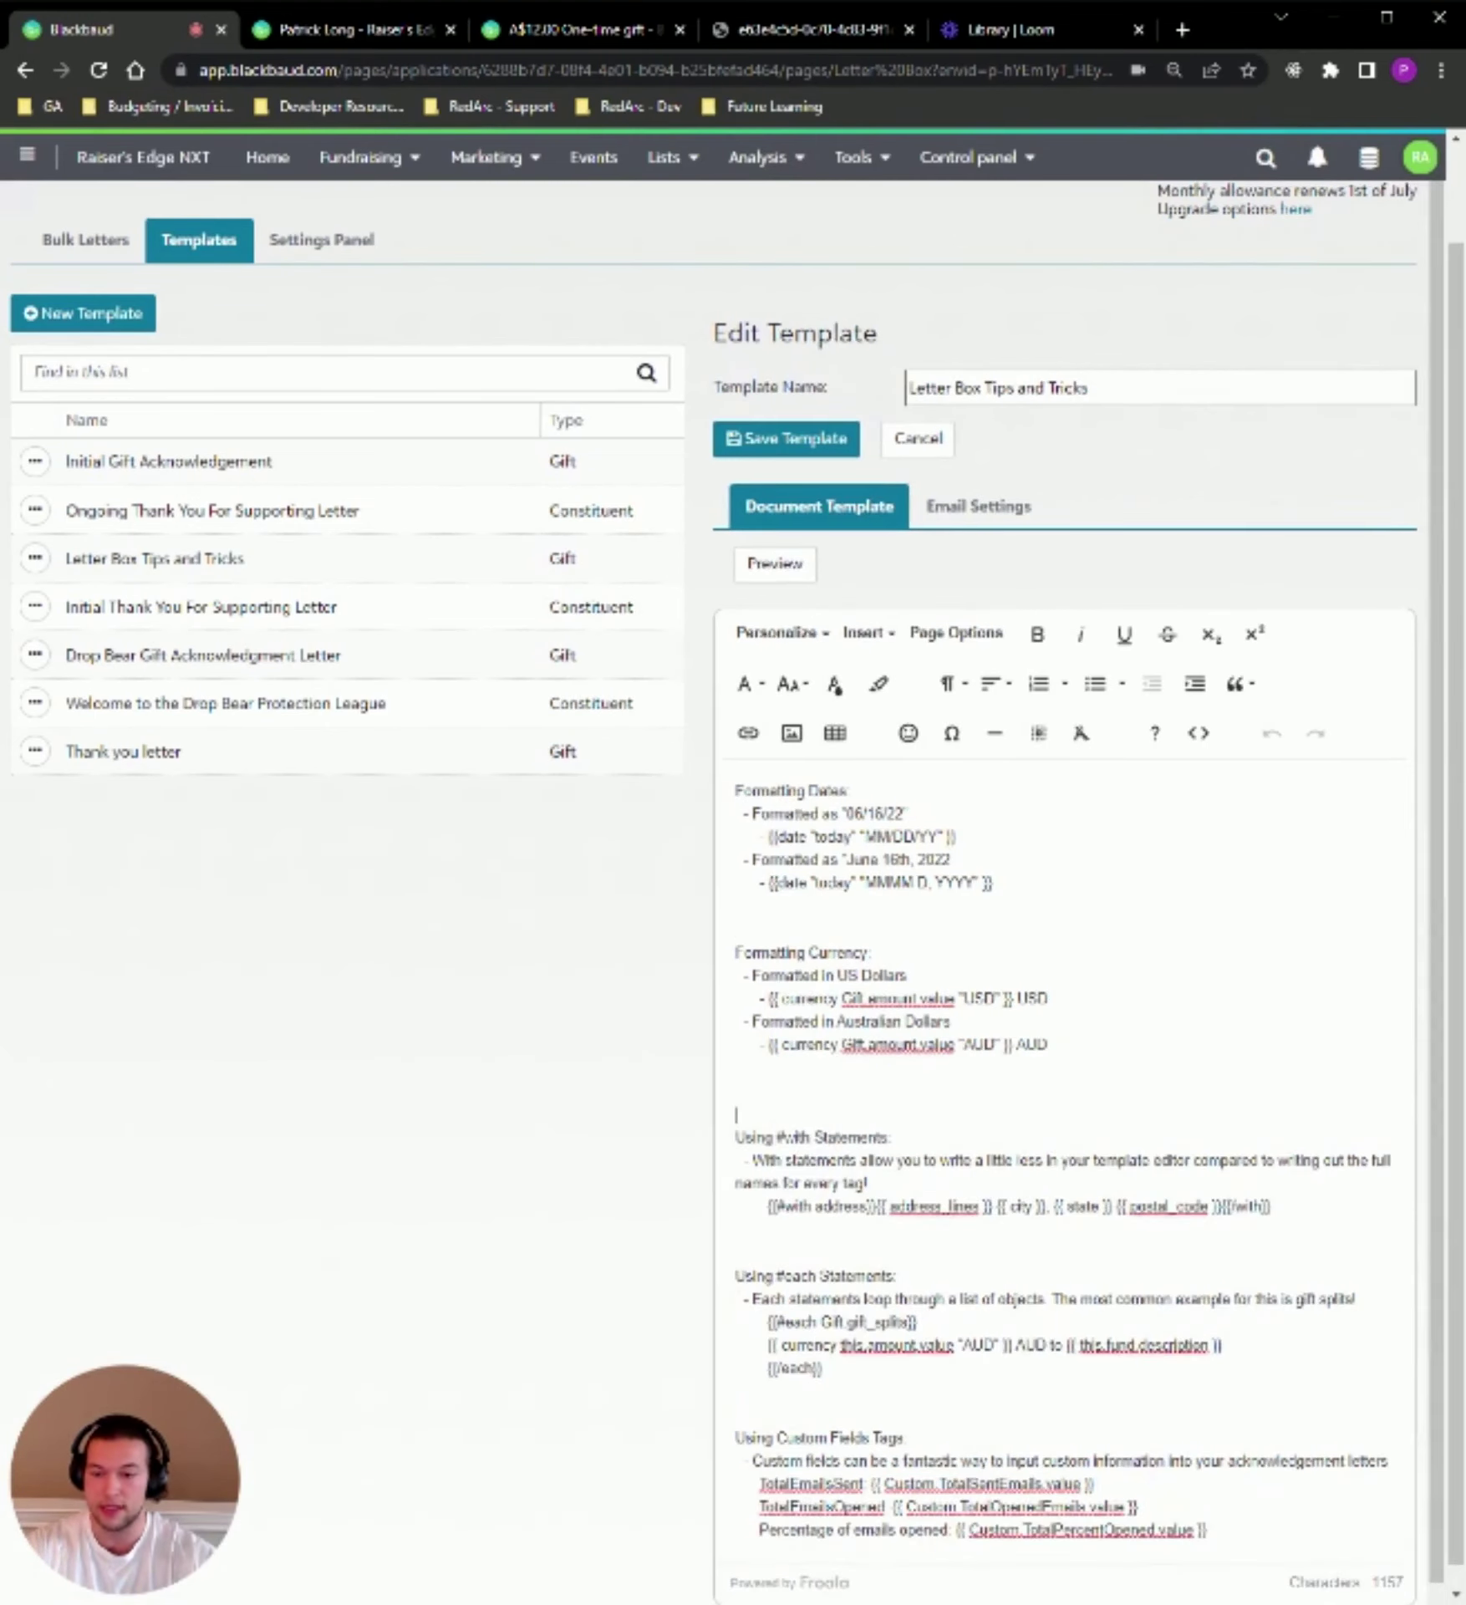
{"action": "key", "text": "Up"}
{"action": "key", "text": "Up"}
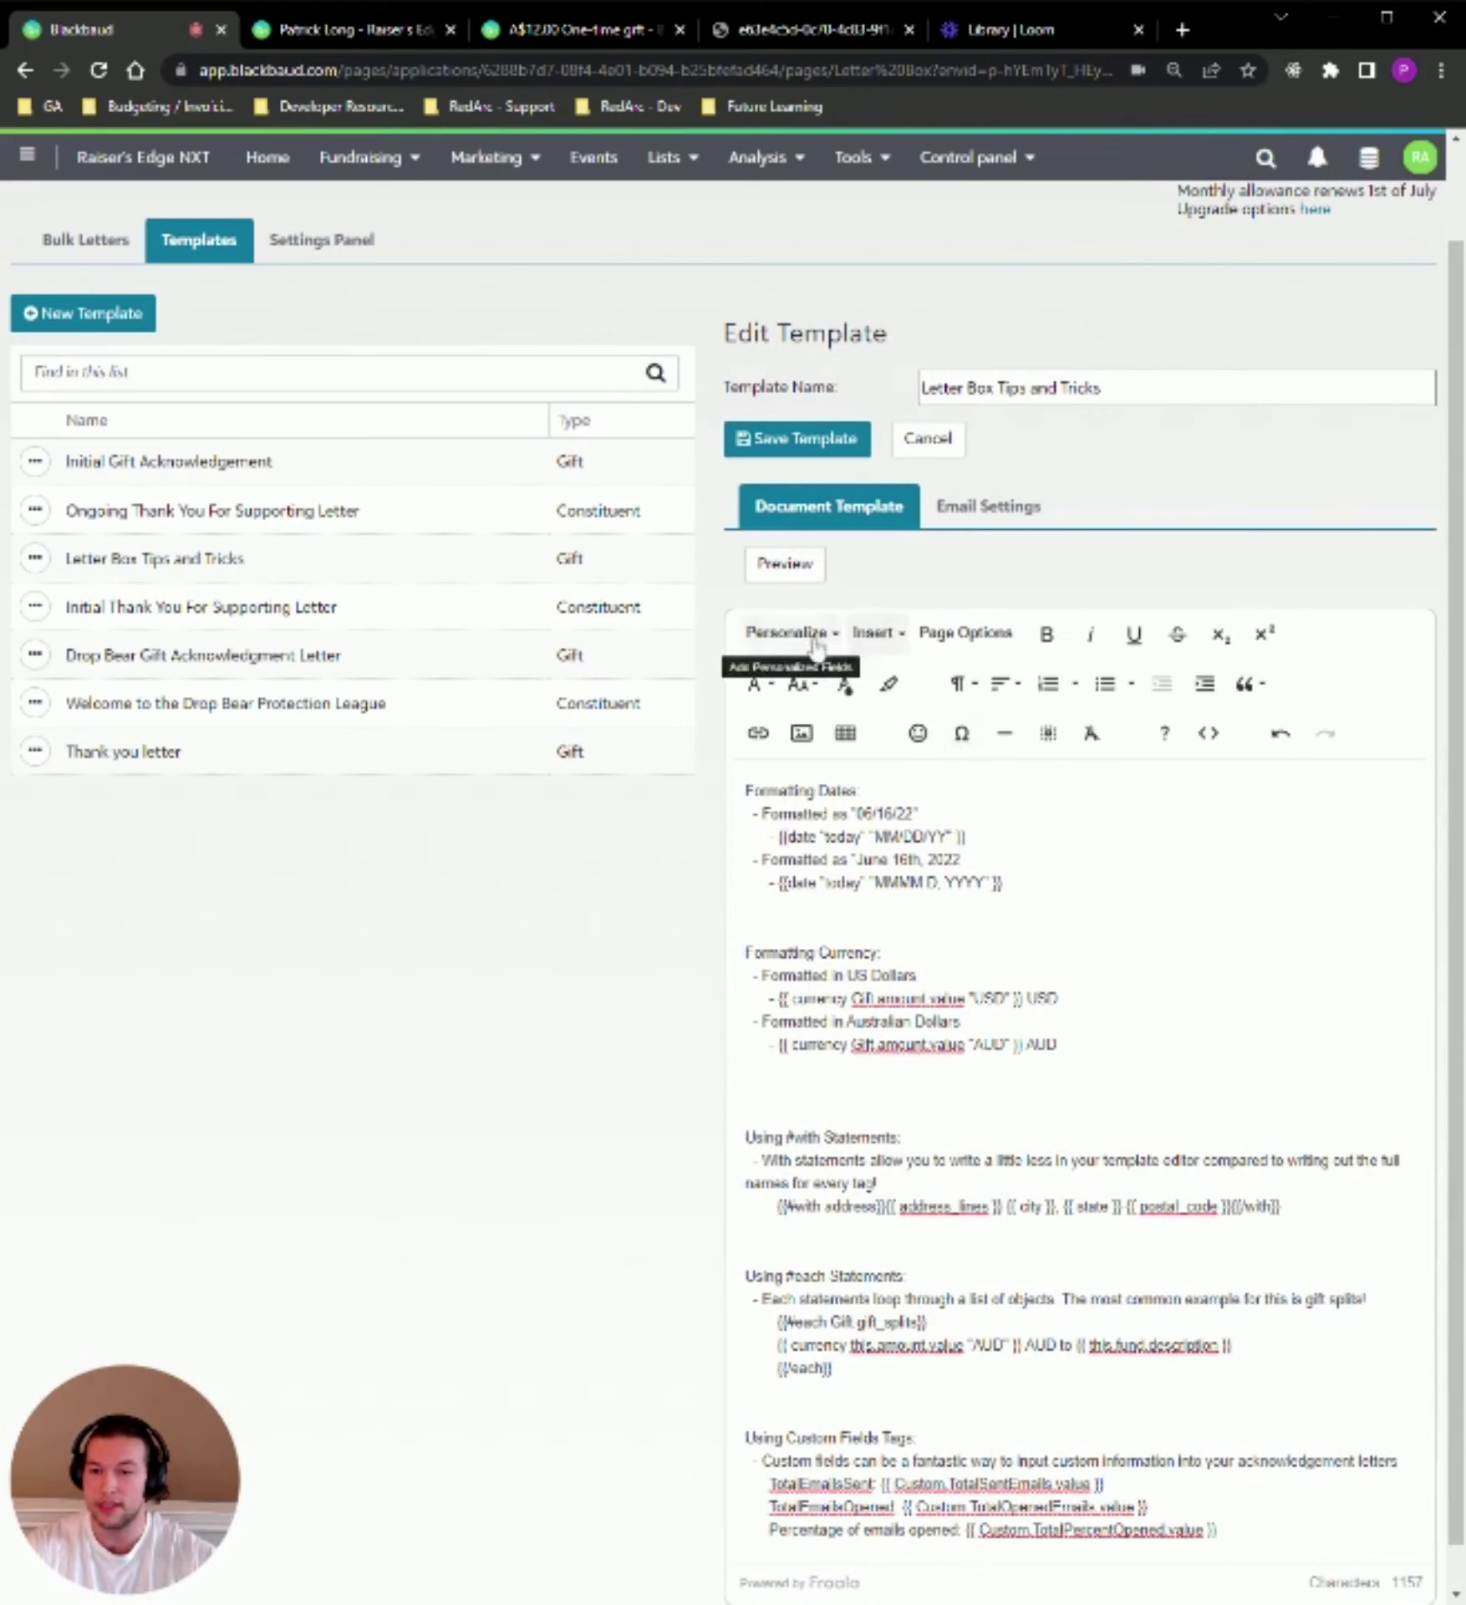
{"action": "left_click", "coordinate": [784, 633]}
{"action": "scroll", "coordinate": [865, 740], "scroll_direction": "down", "scroll_amount": 10}
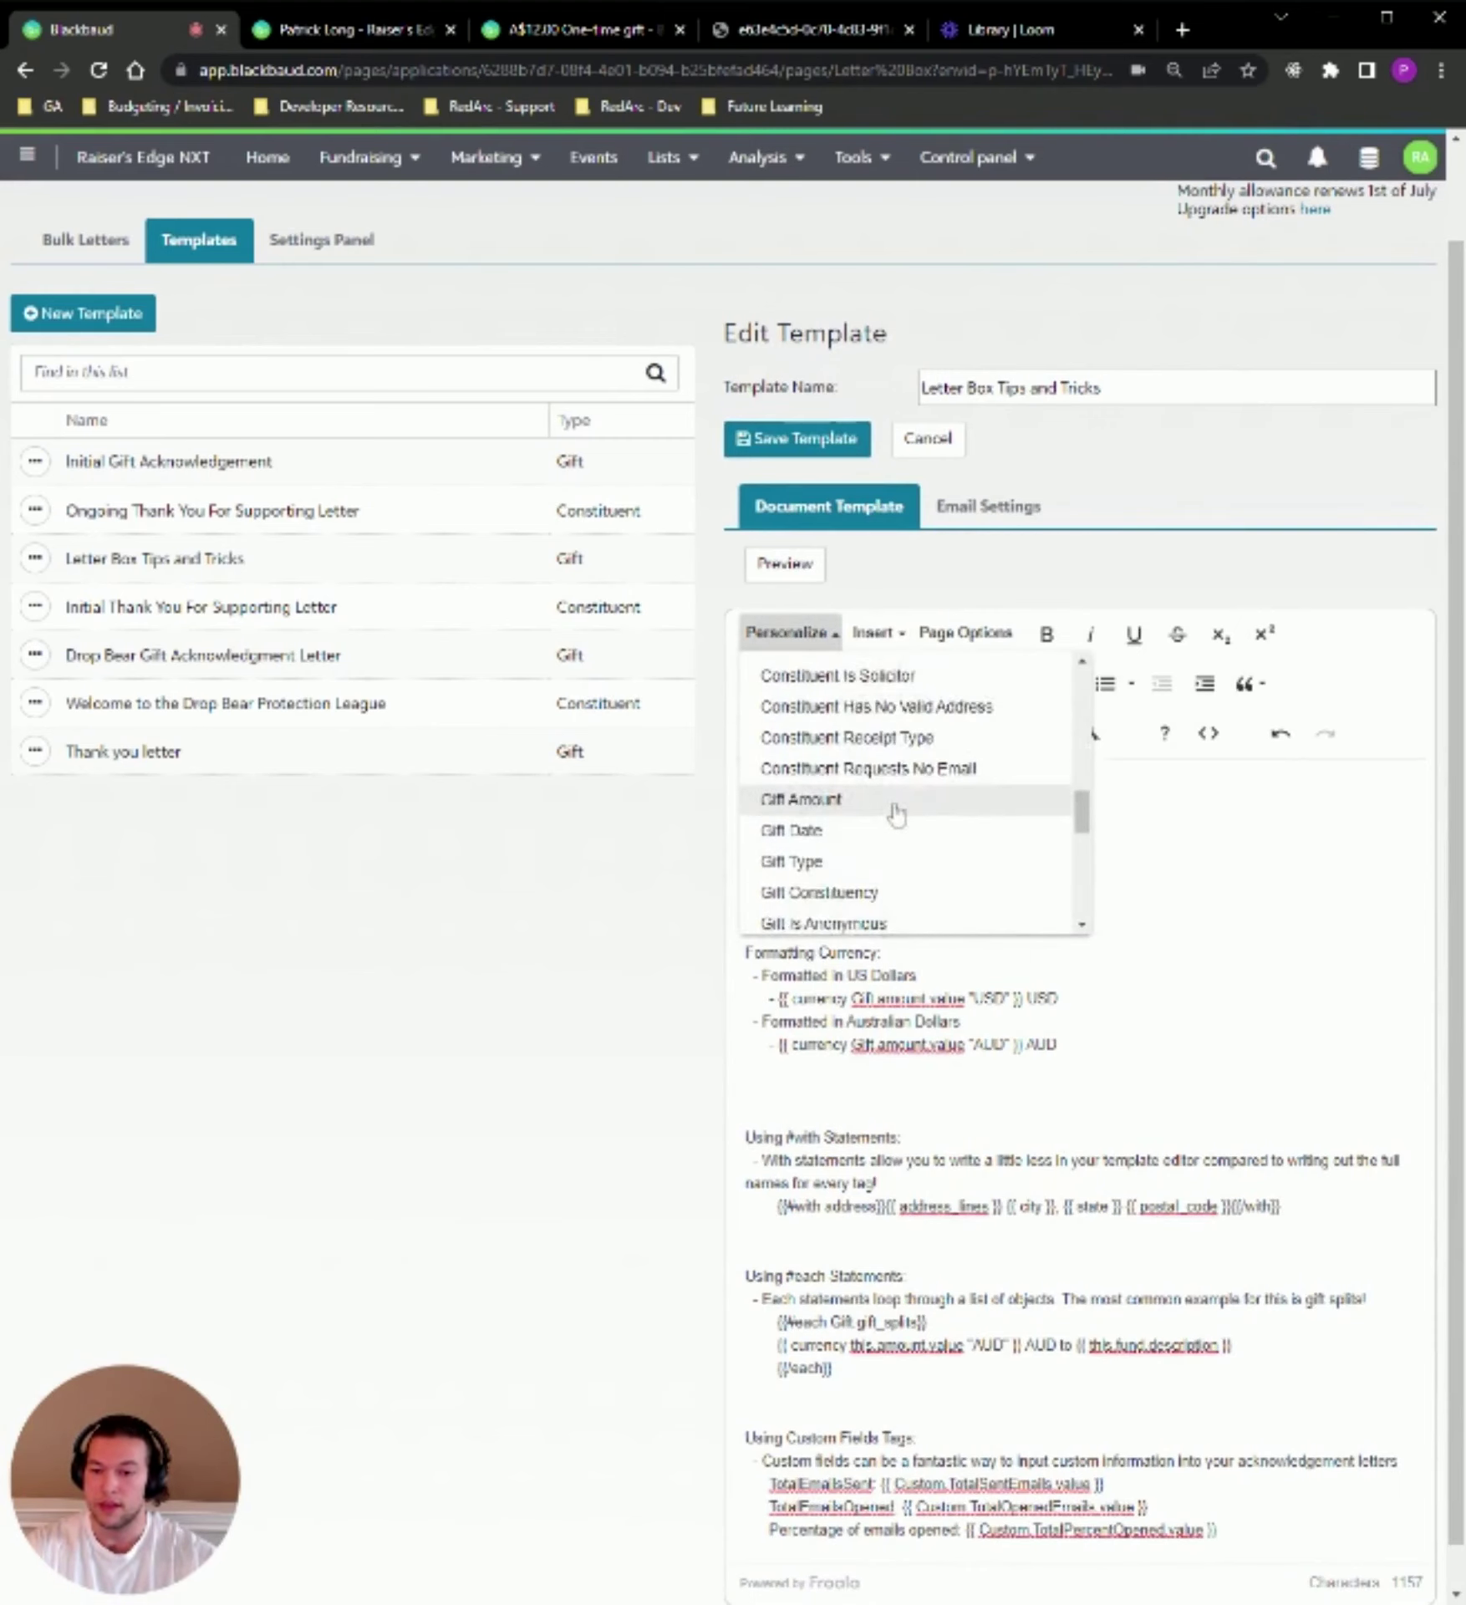
{"action": "left_click", "coordinate": [894, 687]}
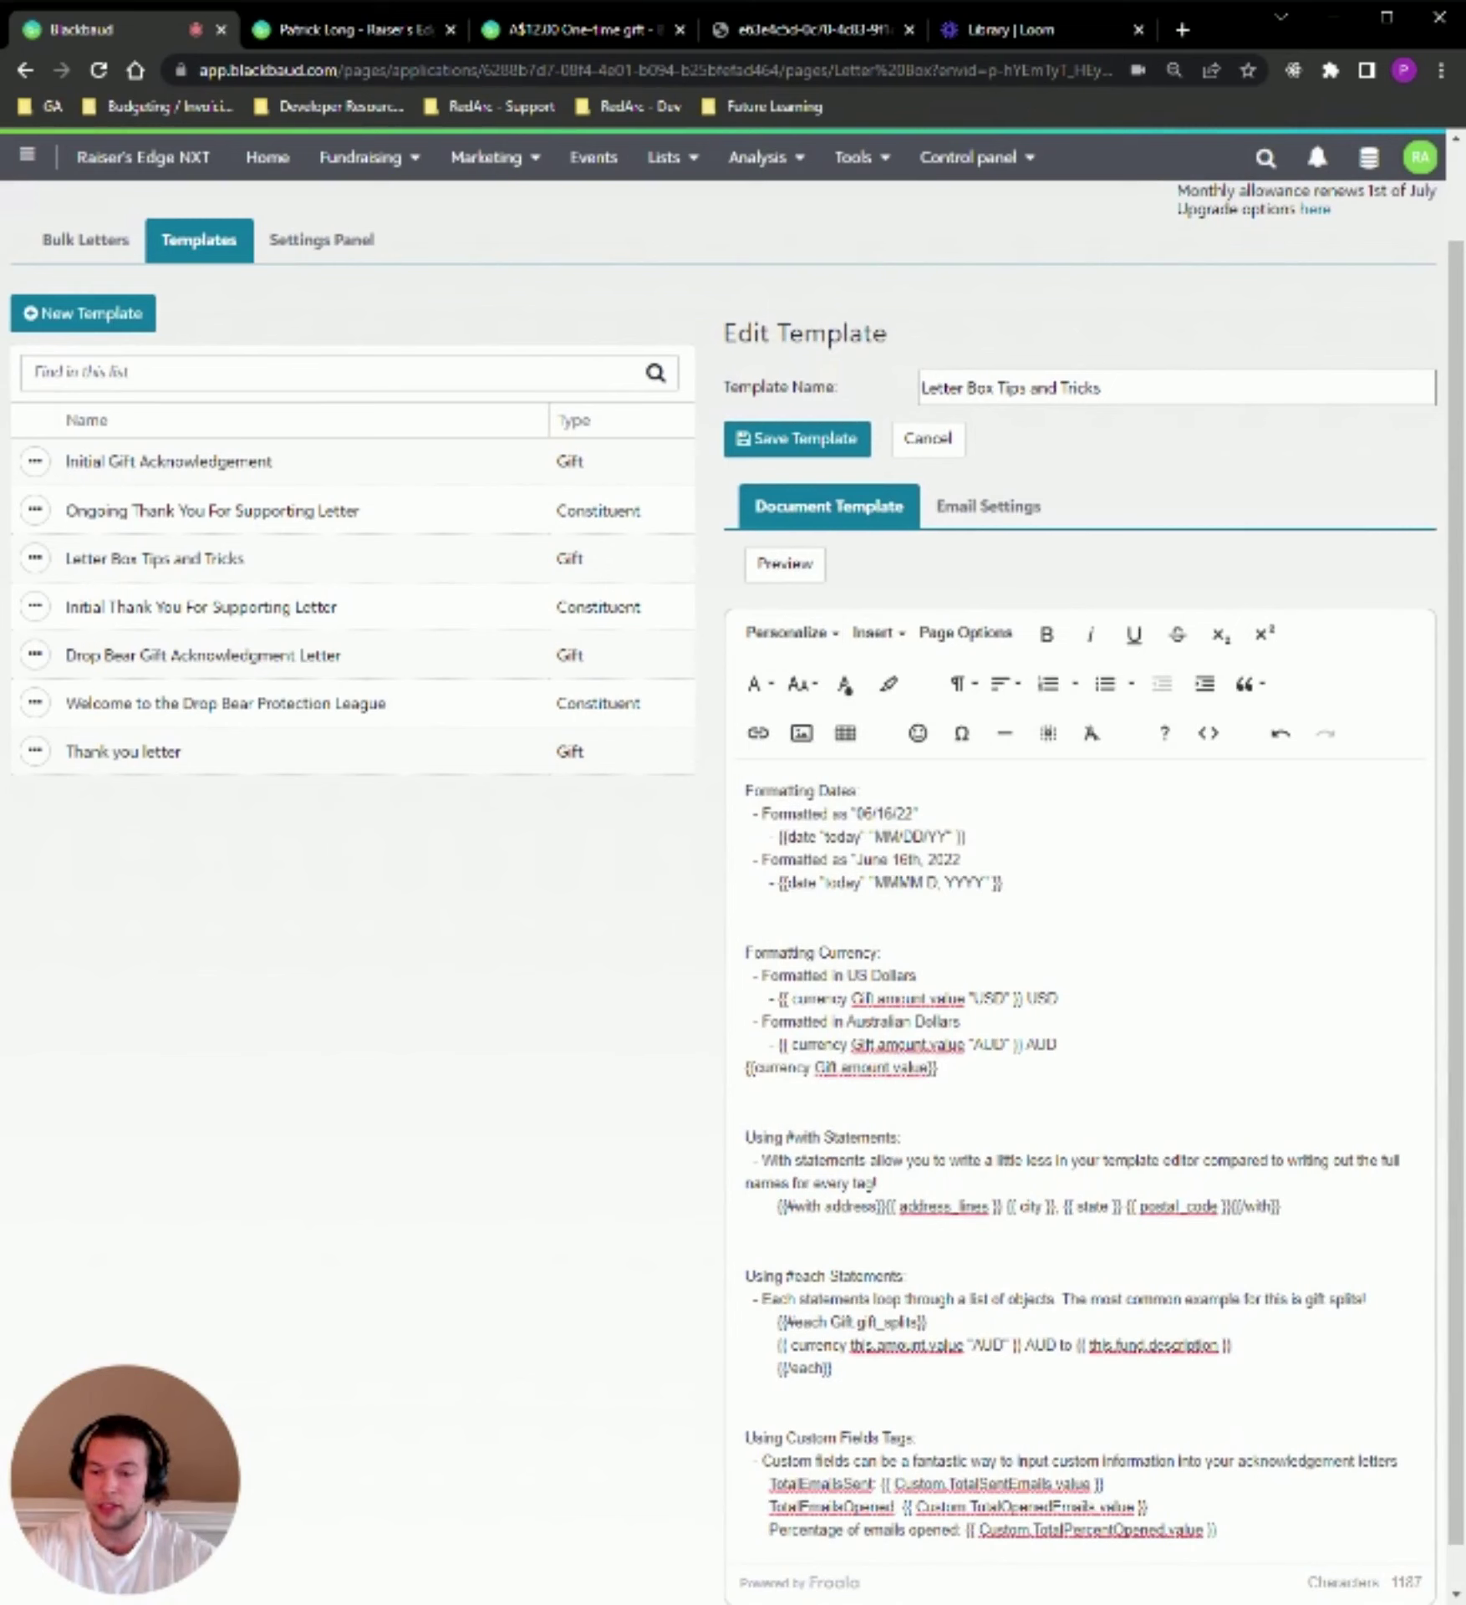
Compare the "USD" and "AUD" currency codes in the example tags with the inserted Gift Amount tag
{"action": "left_click_drag", "start_coordinate": [971, 998], "coordinate": [1010, 998]}
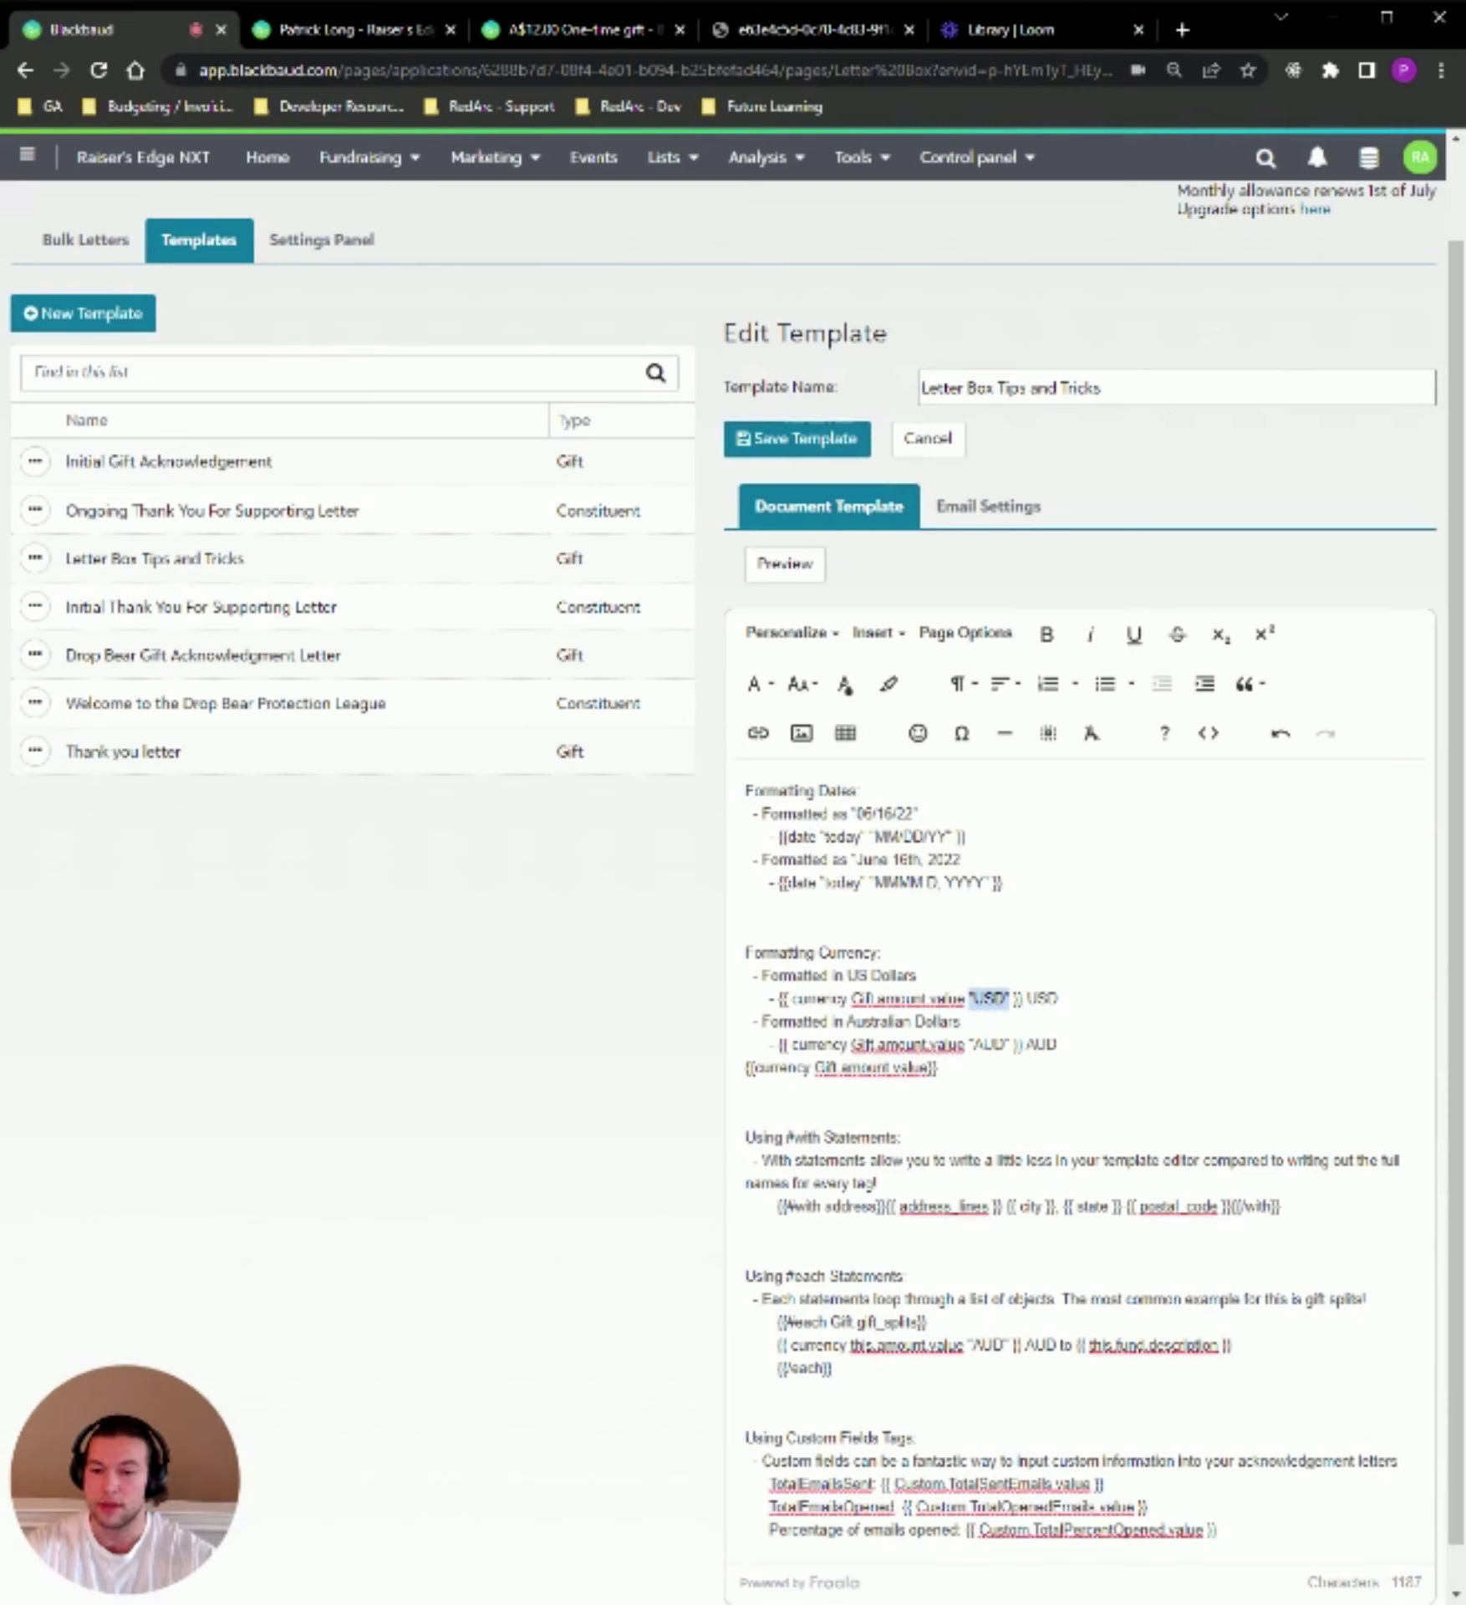
{"action": "left_click", "coordinate": [960, 1022]}
{"action": "left_click", "coordinate": [975, 999]}
{"action": "key", "text": "shift+Right"}
{"action": "key", "text": "shift+Right"}
{"action": "key", "text": "shift+Right"}
{"action": "left_click_drag", "start_coordinate": [975, 1044], "coordinate": [1005, 1045]}
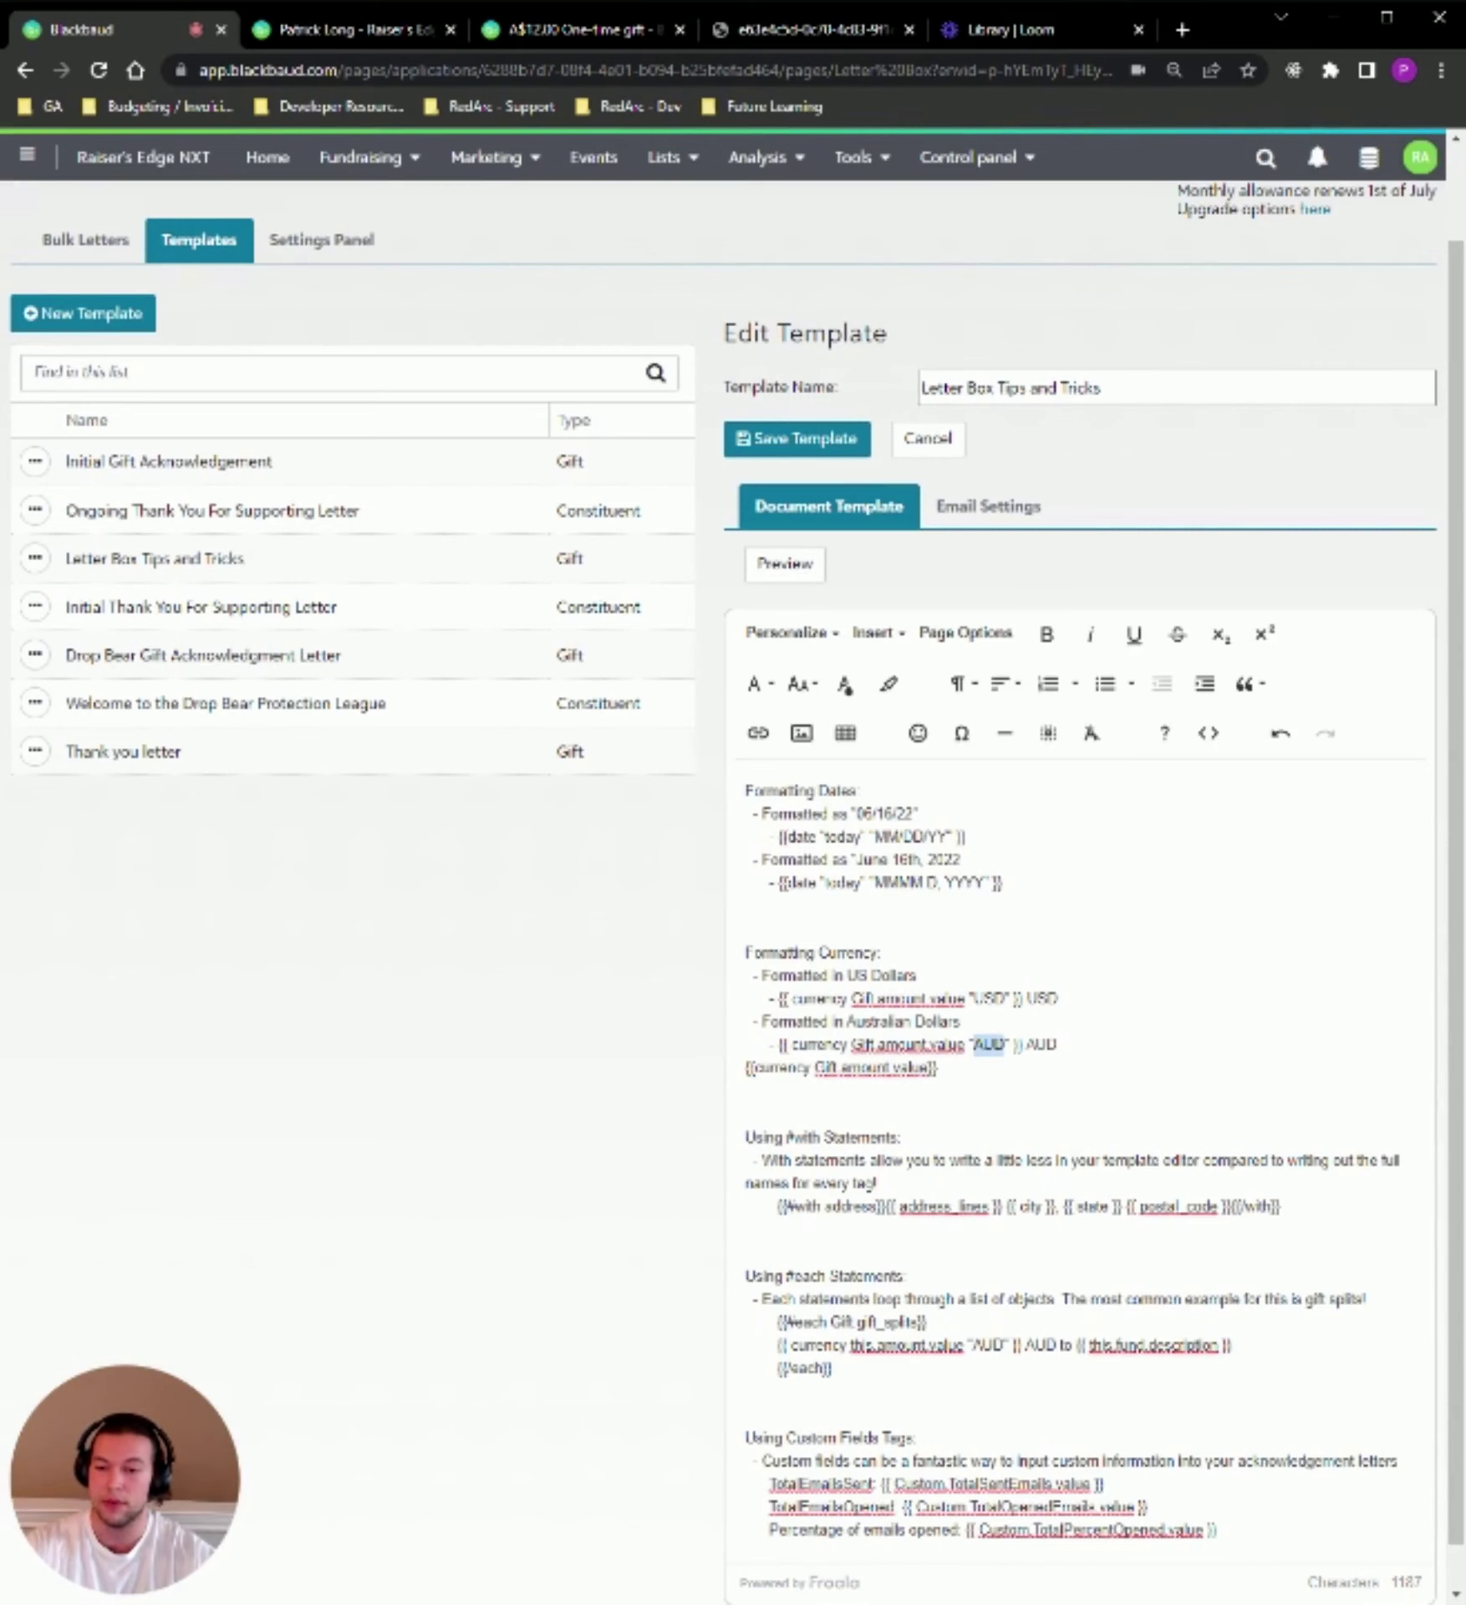
{"action": "left_click", "coordinate": [938, 1068]}
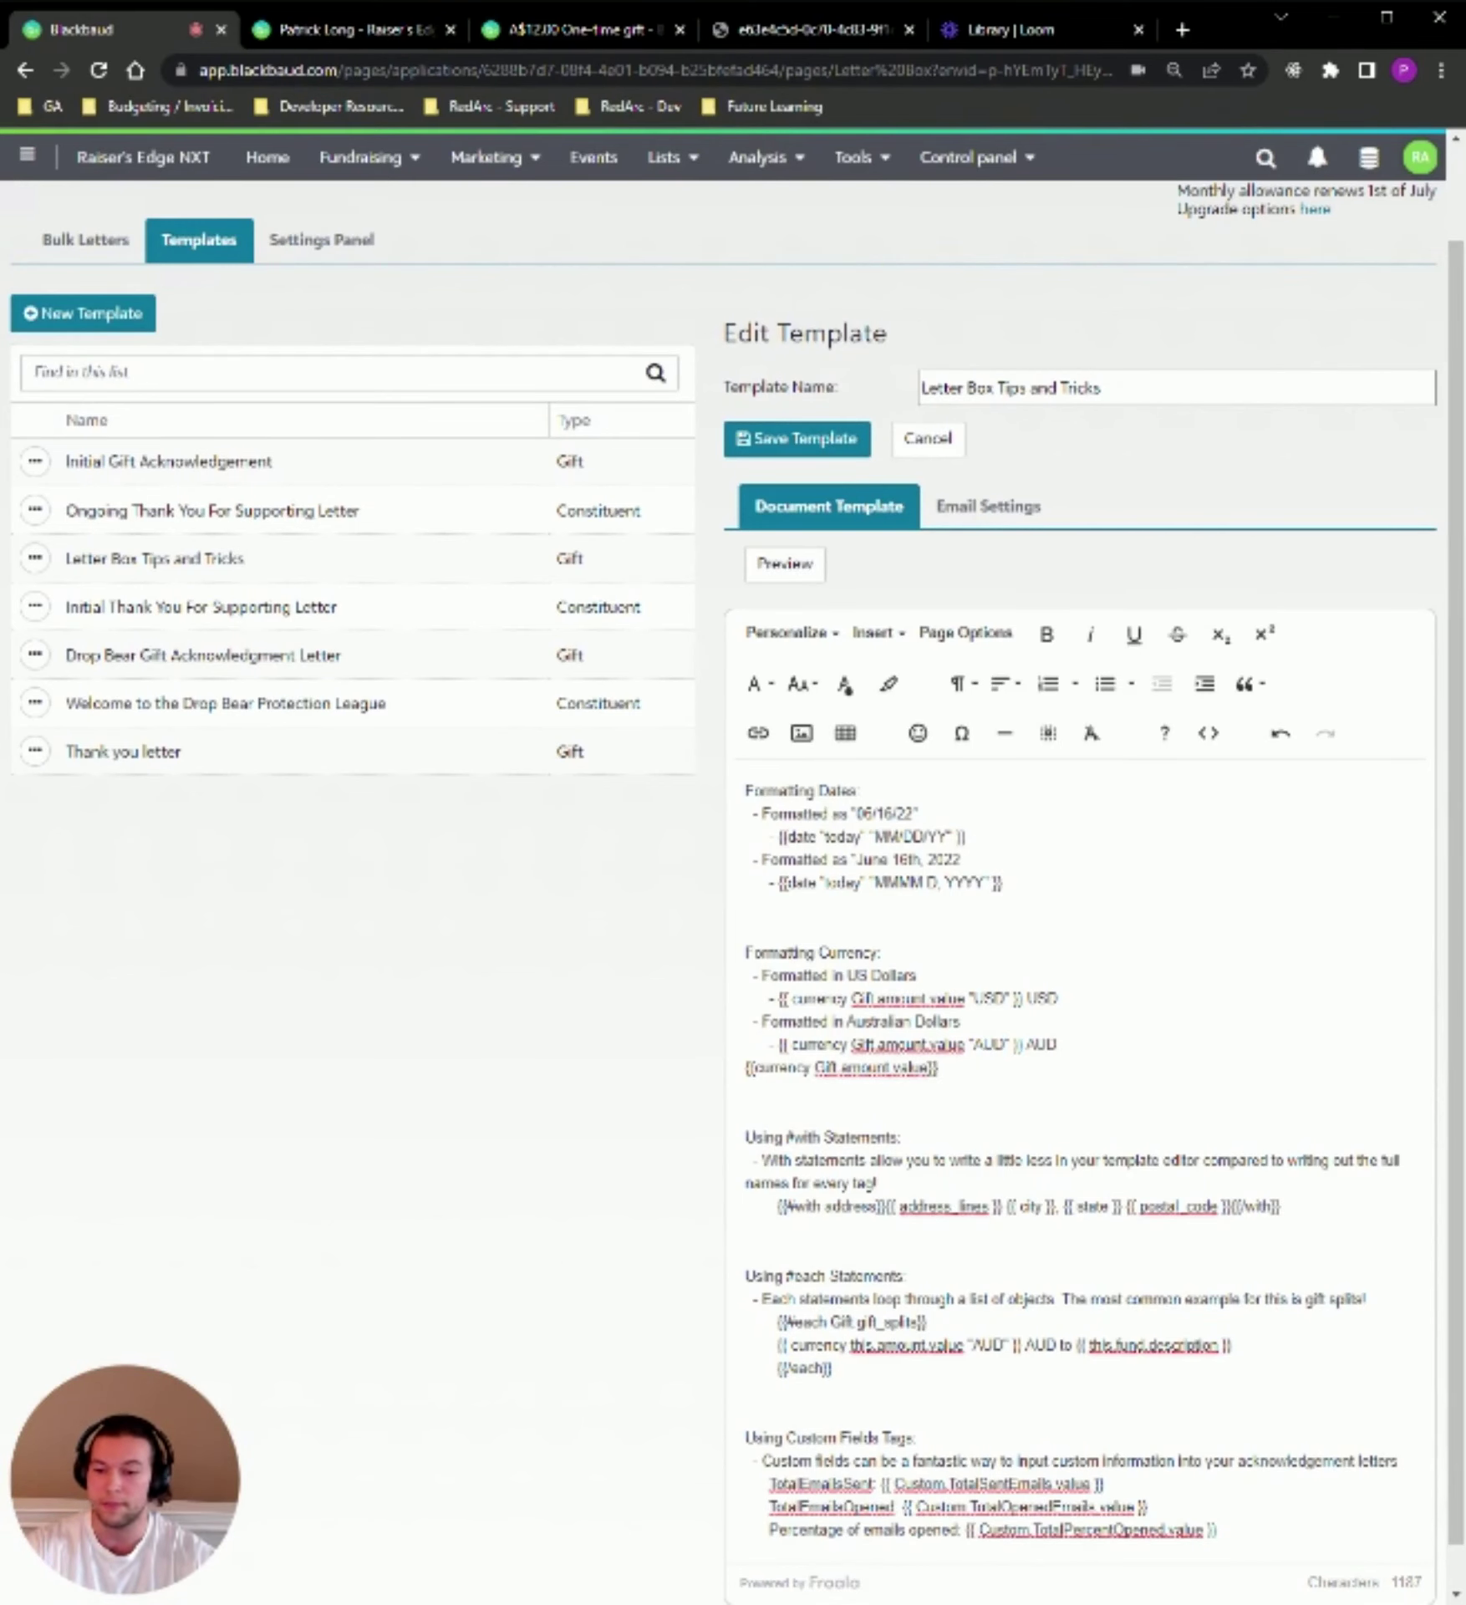
Examine the opening {{#with address}} and closing {{/with}} tags in the #with example
{"action": "scroll", "coordinate": [937, 1069], "scroll_direction": "down", "scroll_amount": 1}
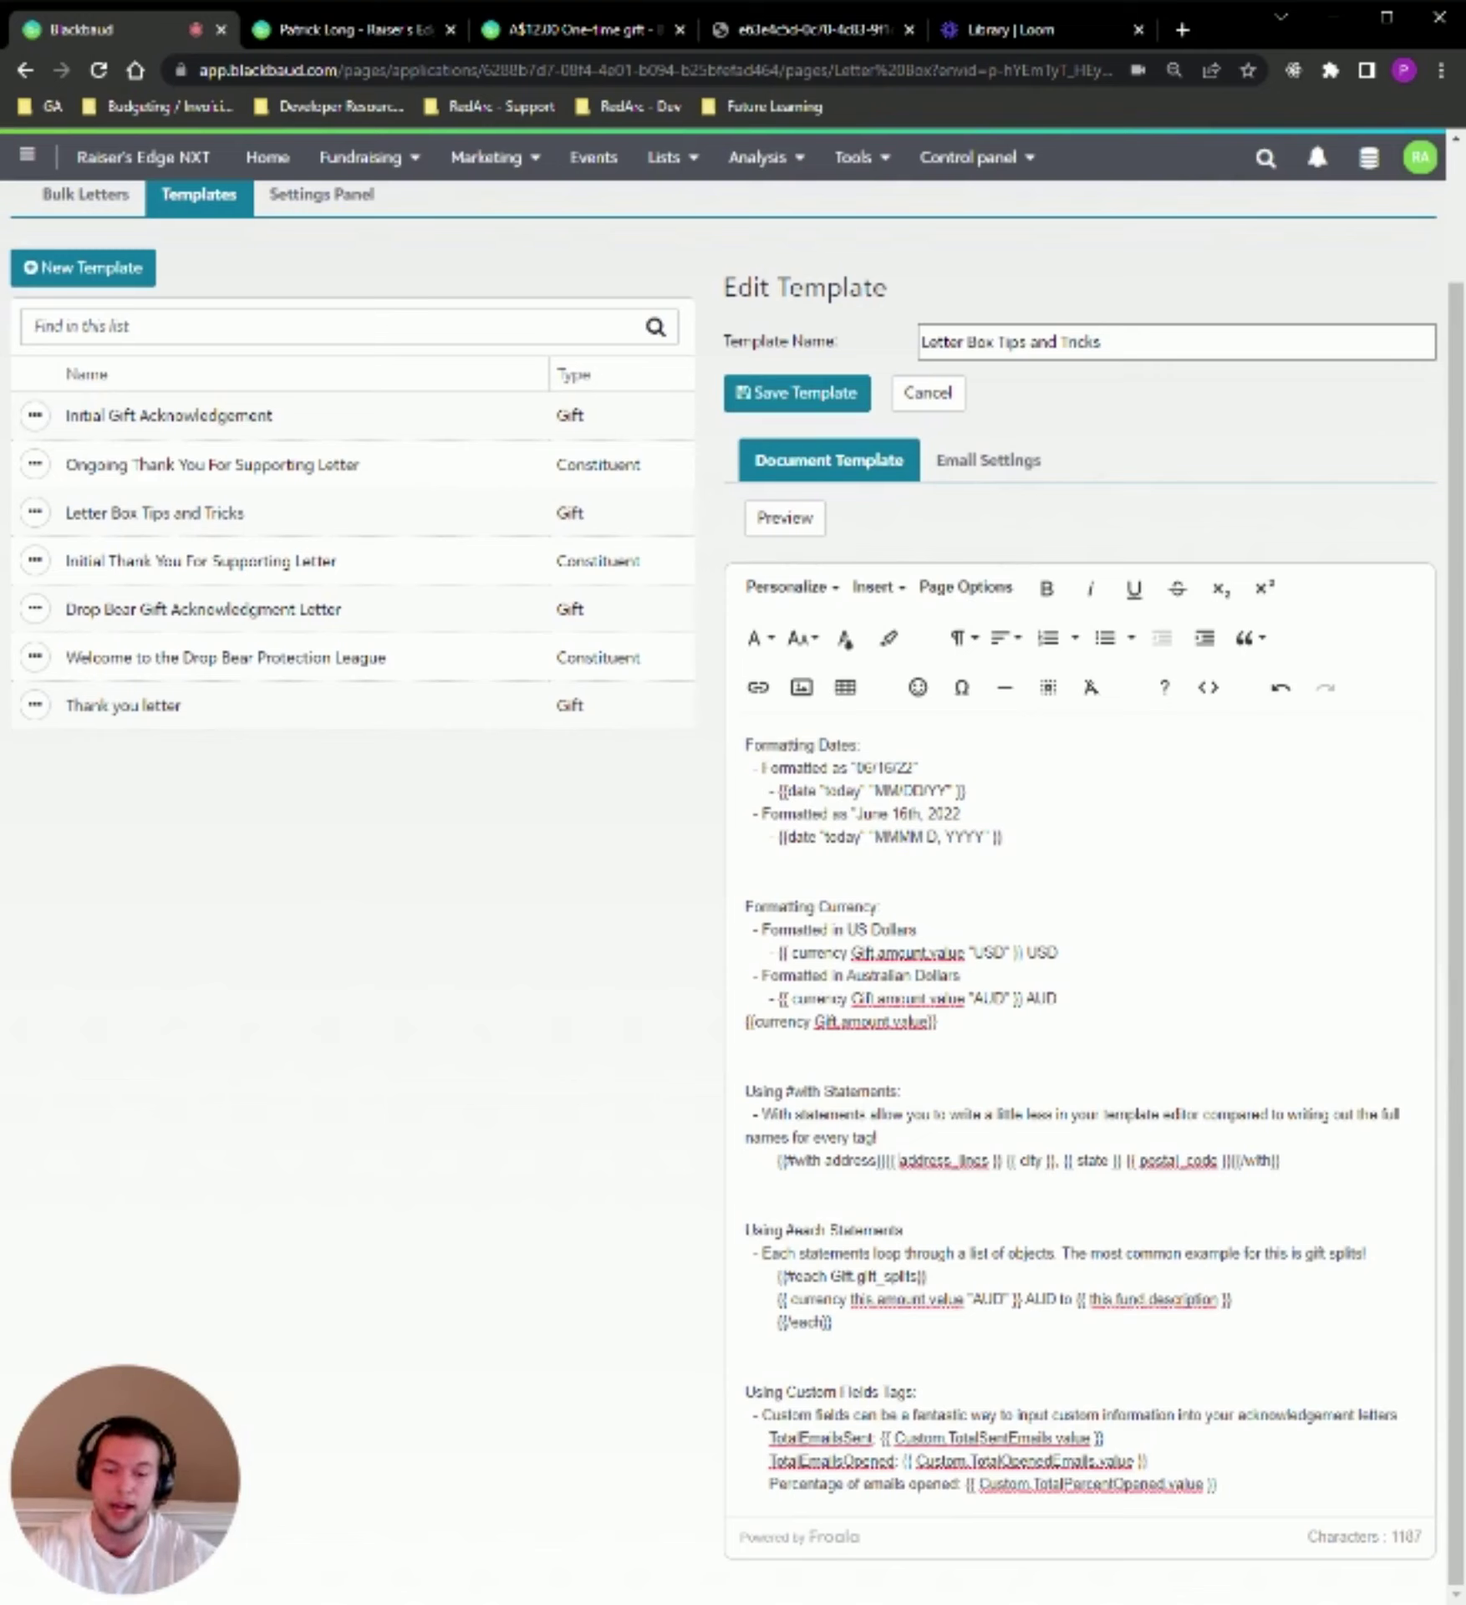
{"action": "left_click_drag", "start_coordinate": [775, 1161], "coordinate": [885, 1161]}
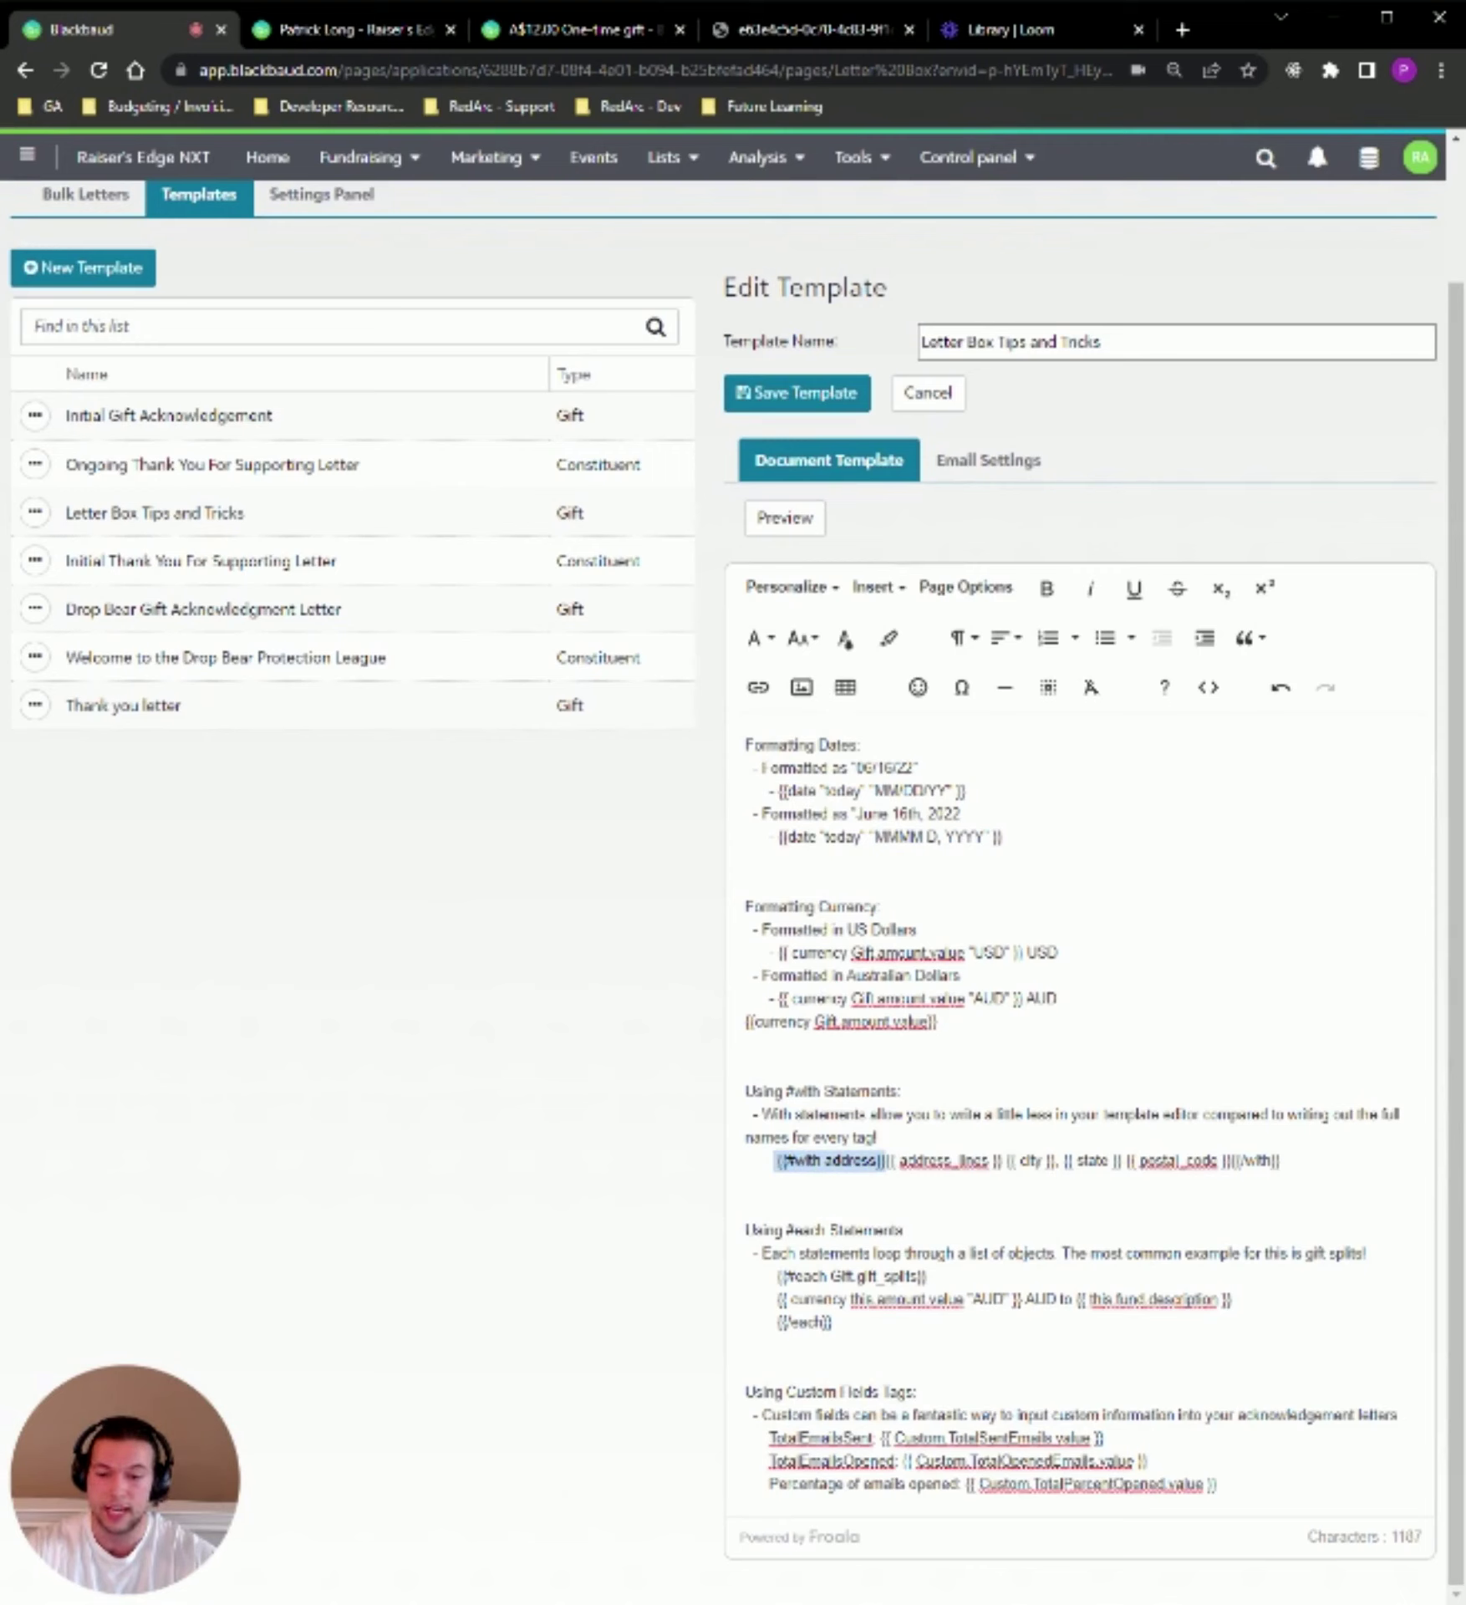
{"action": "left_click_drag", "start_coordinate": [1226, 1161], "coordinate": [1279, 1162]}
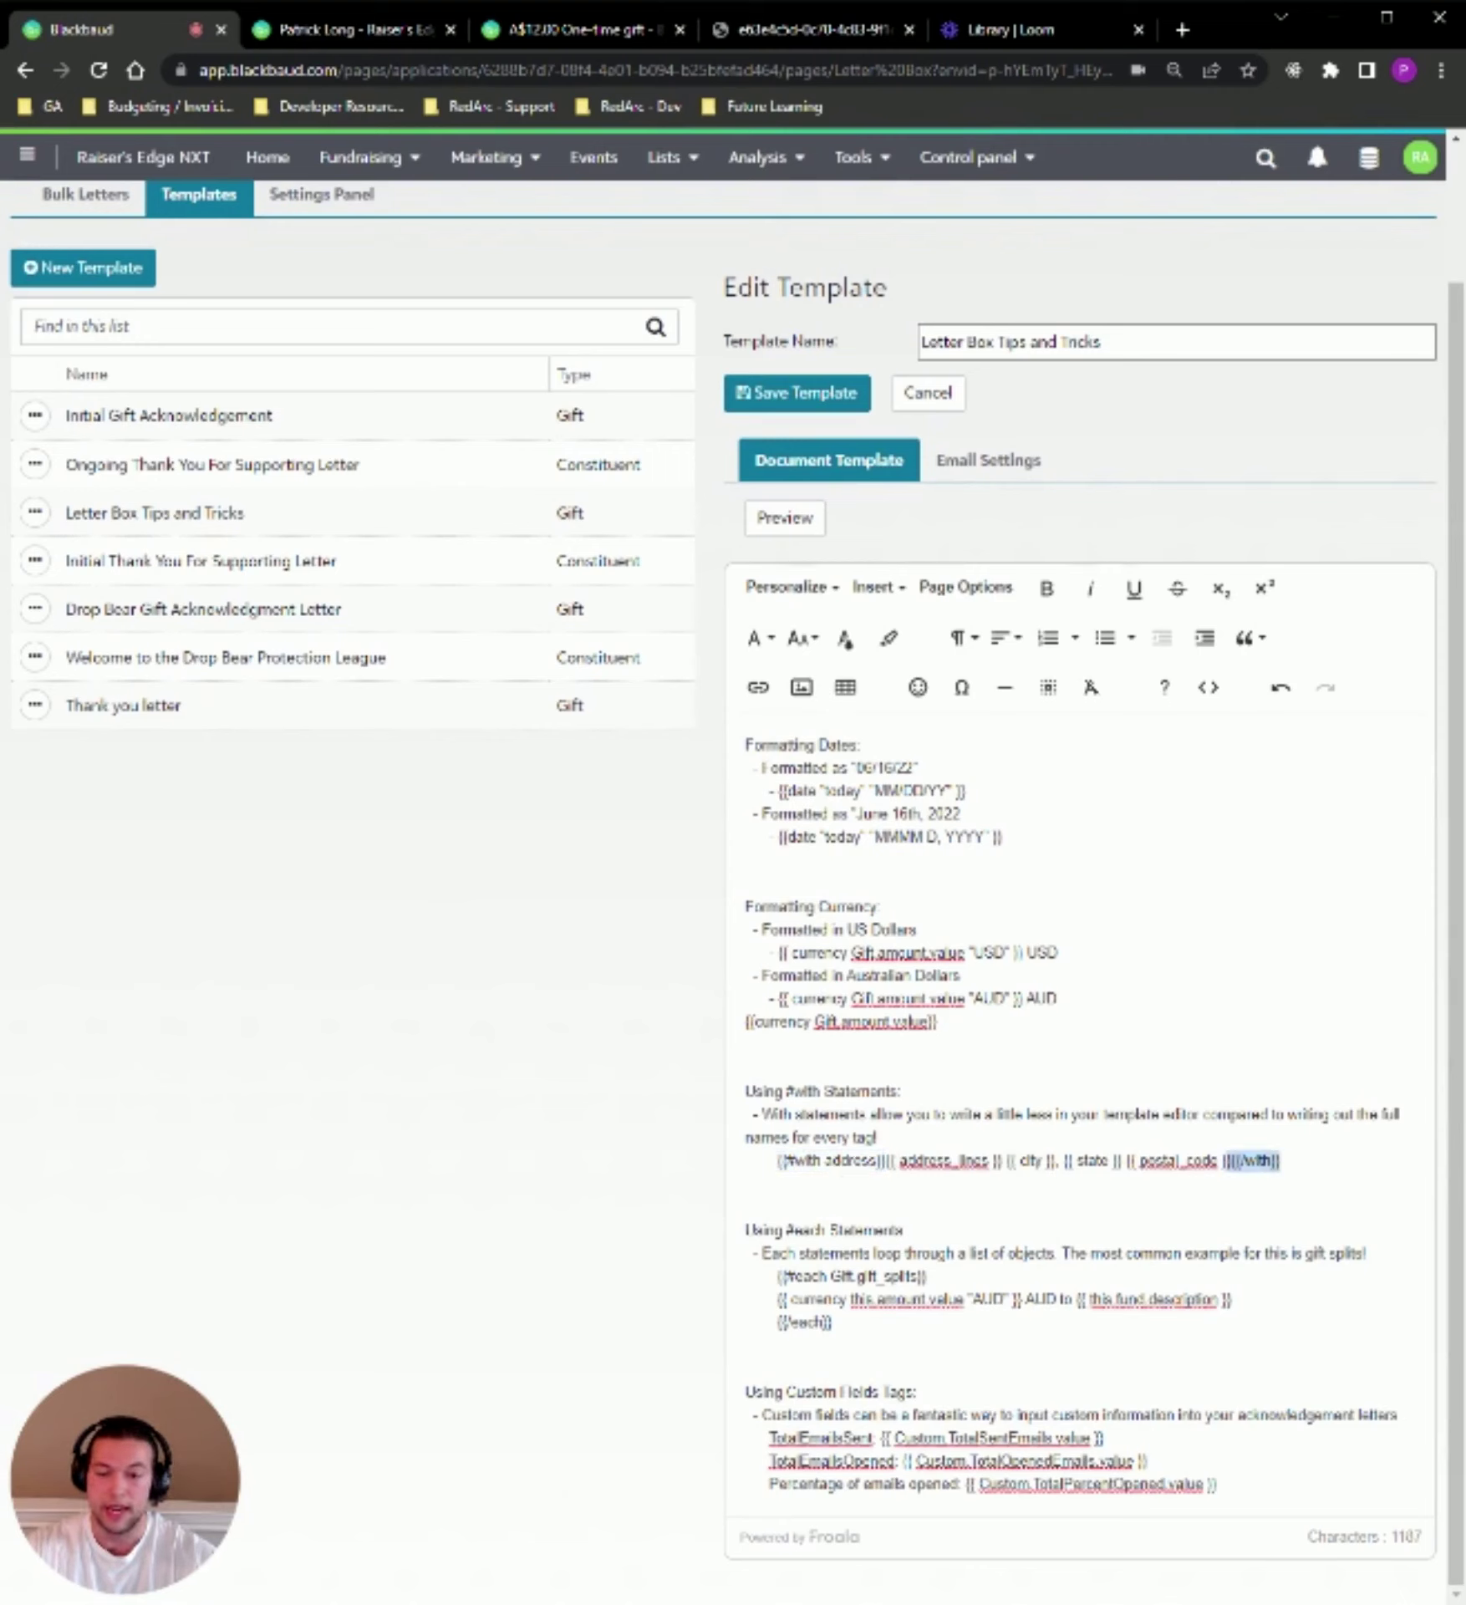
{"action": "left_click", "coordinate": [1279, 1161]}
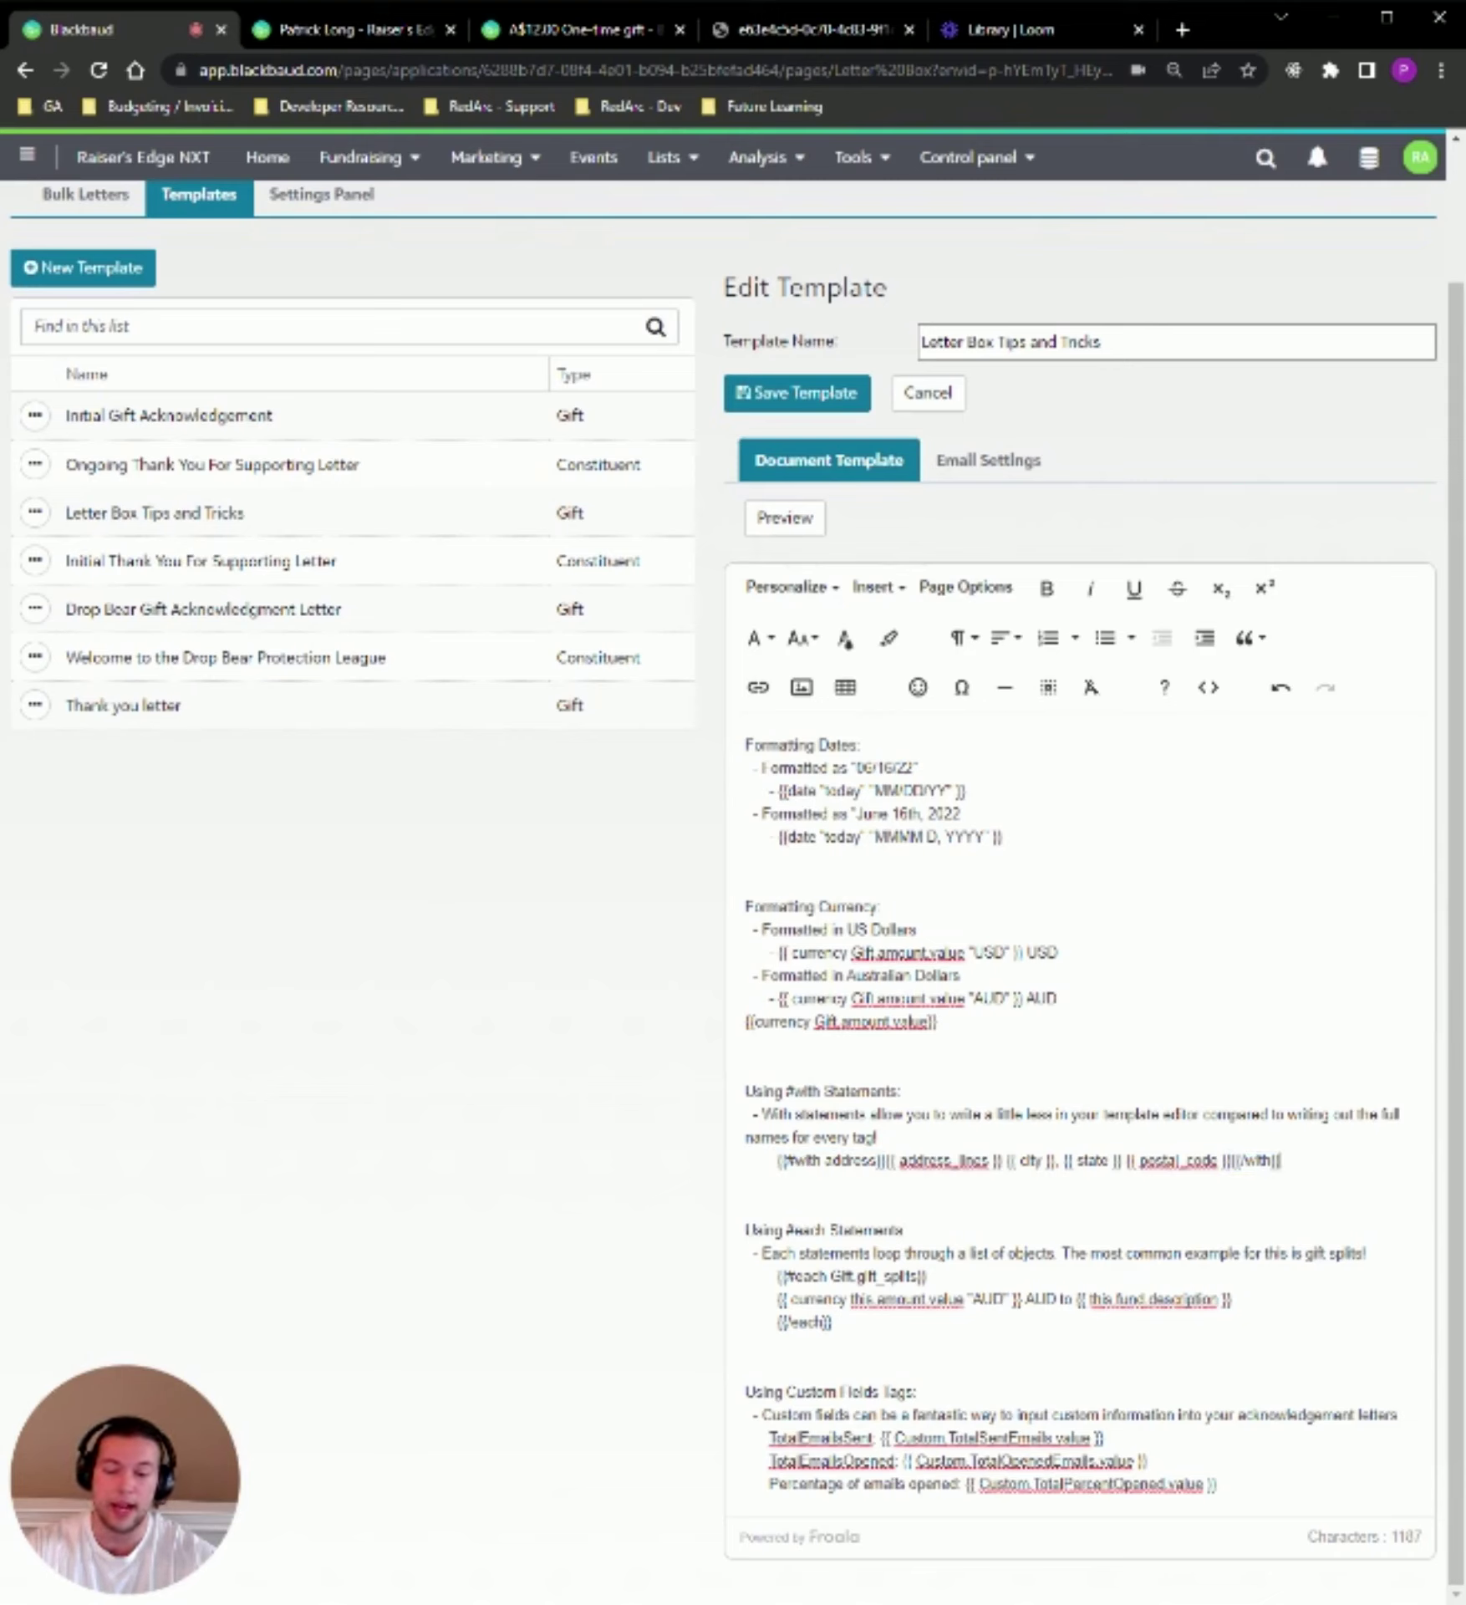
{"action": "left_click", "coordinate": [897, 1161]}
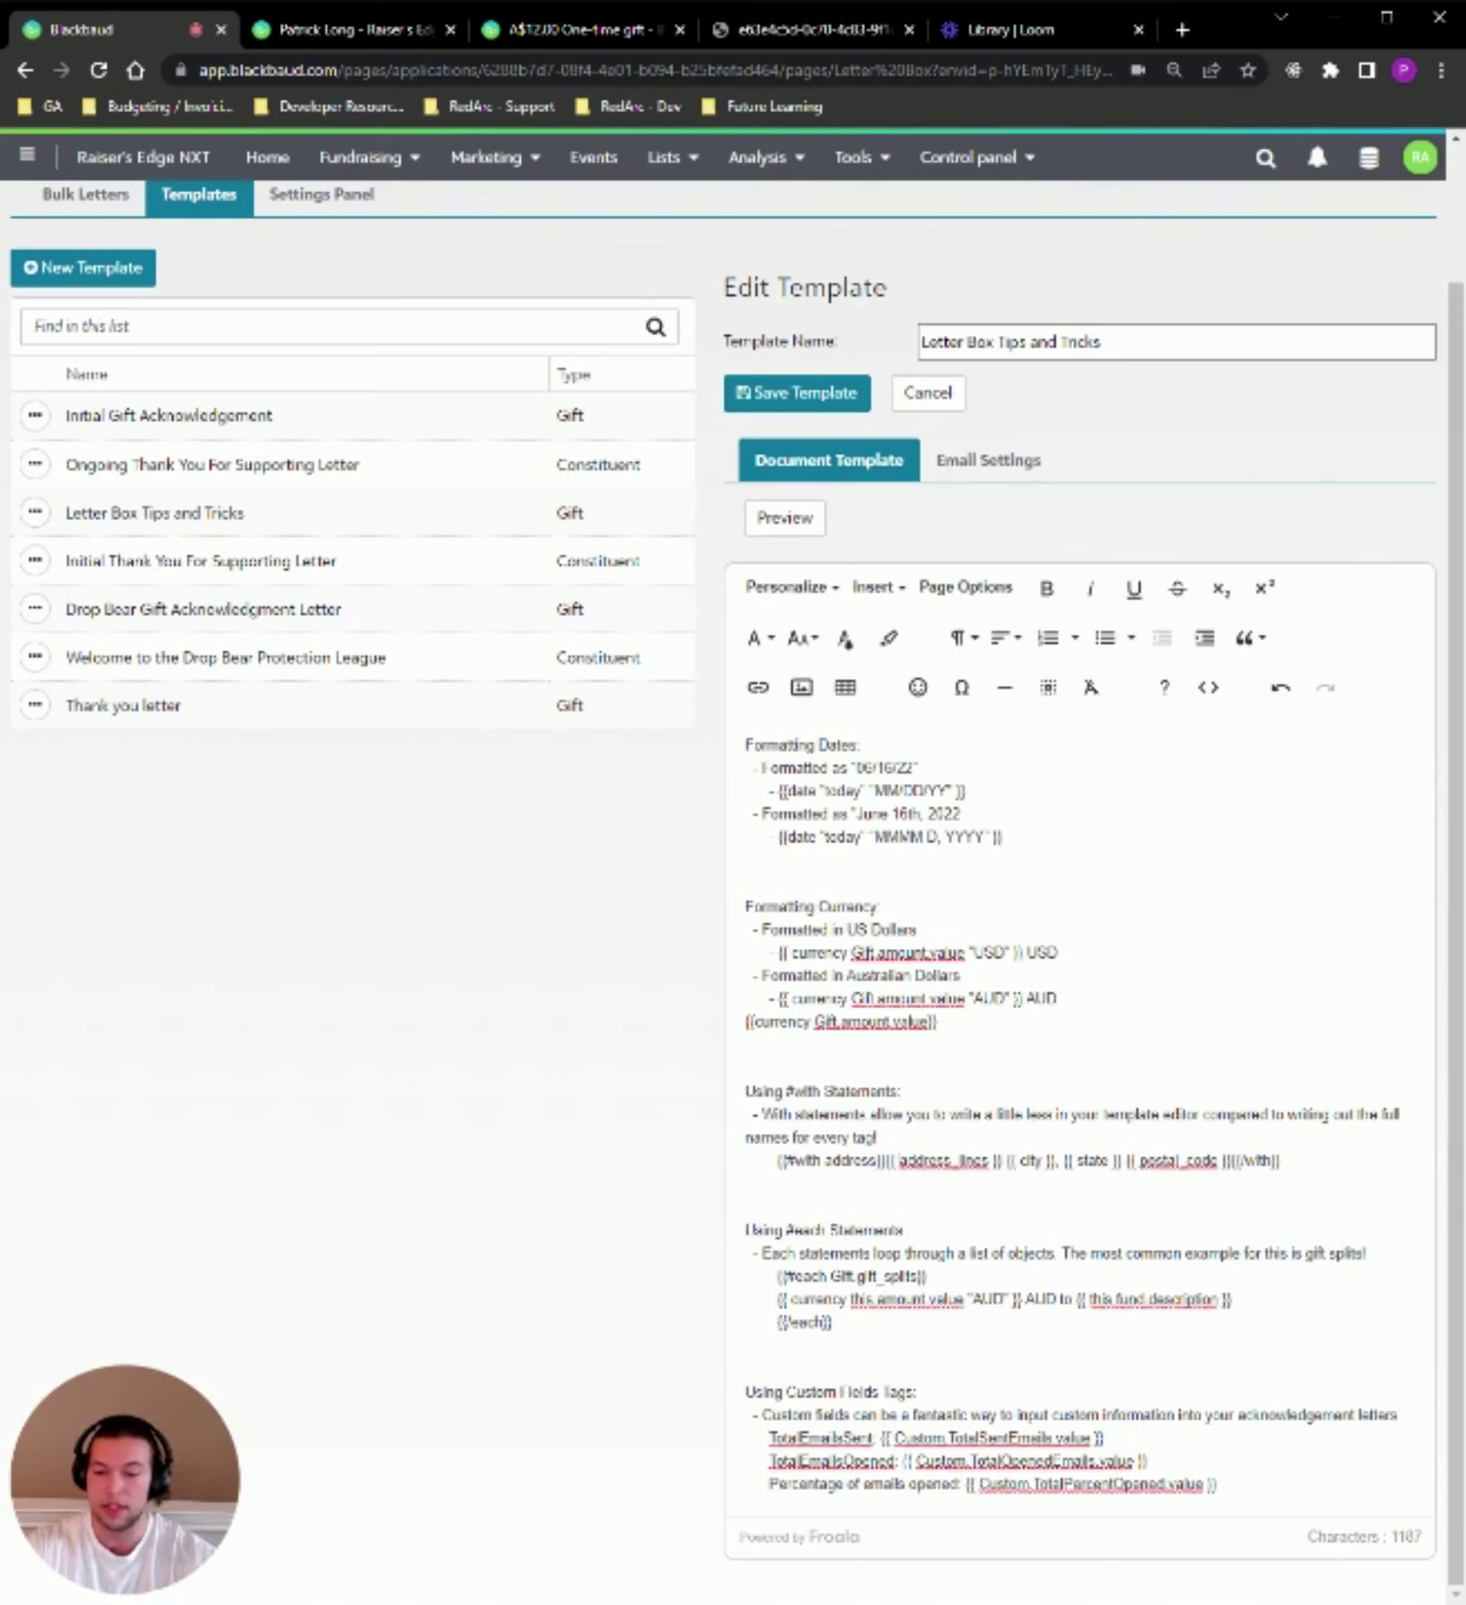
Examine the address_lines, city, state and postal_code fields enclosed by the #with address statement
{"action": "double_click", "coordinate": [944, 1161]}
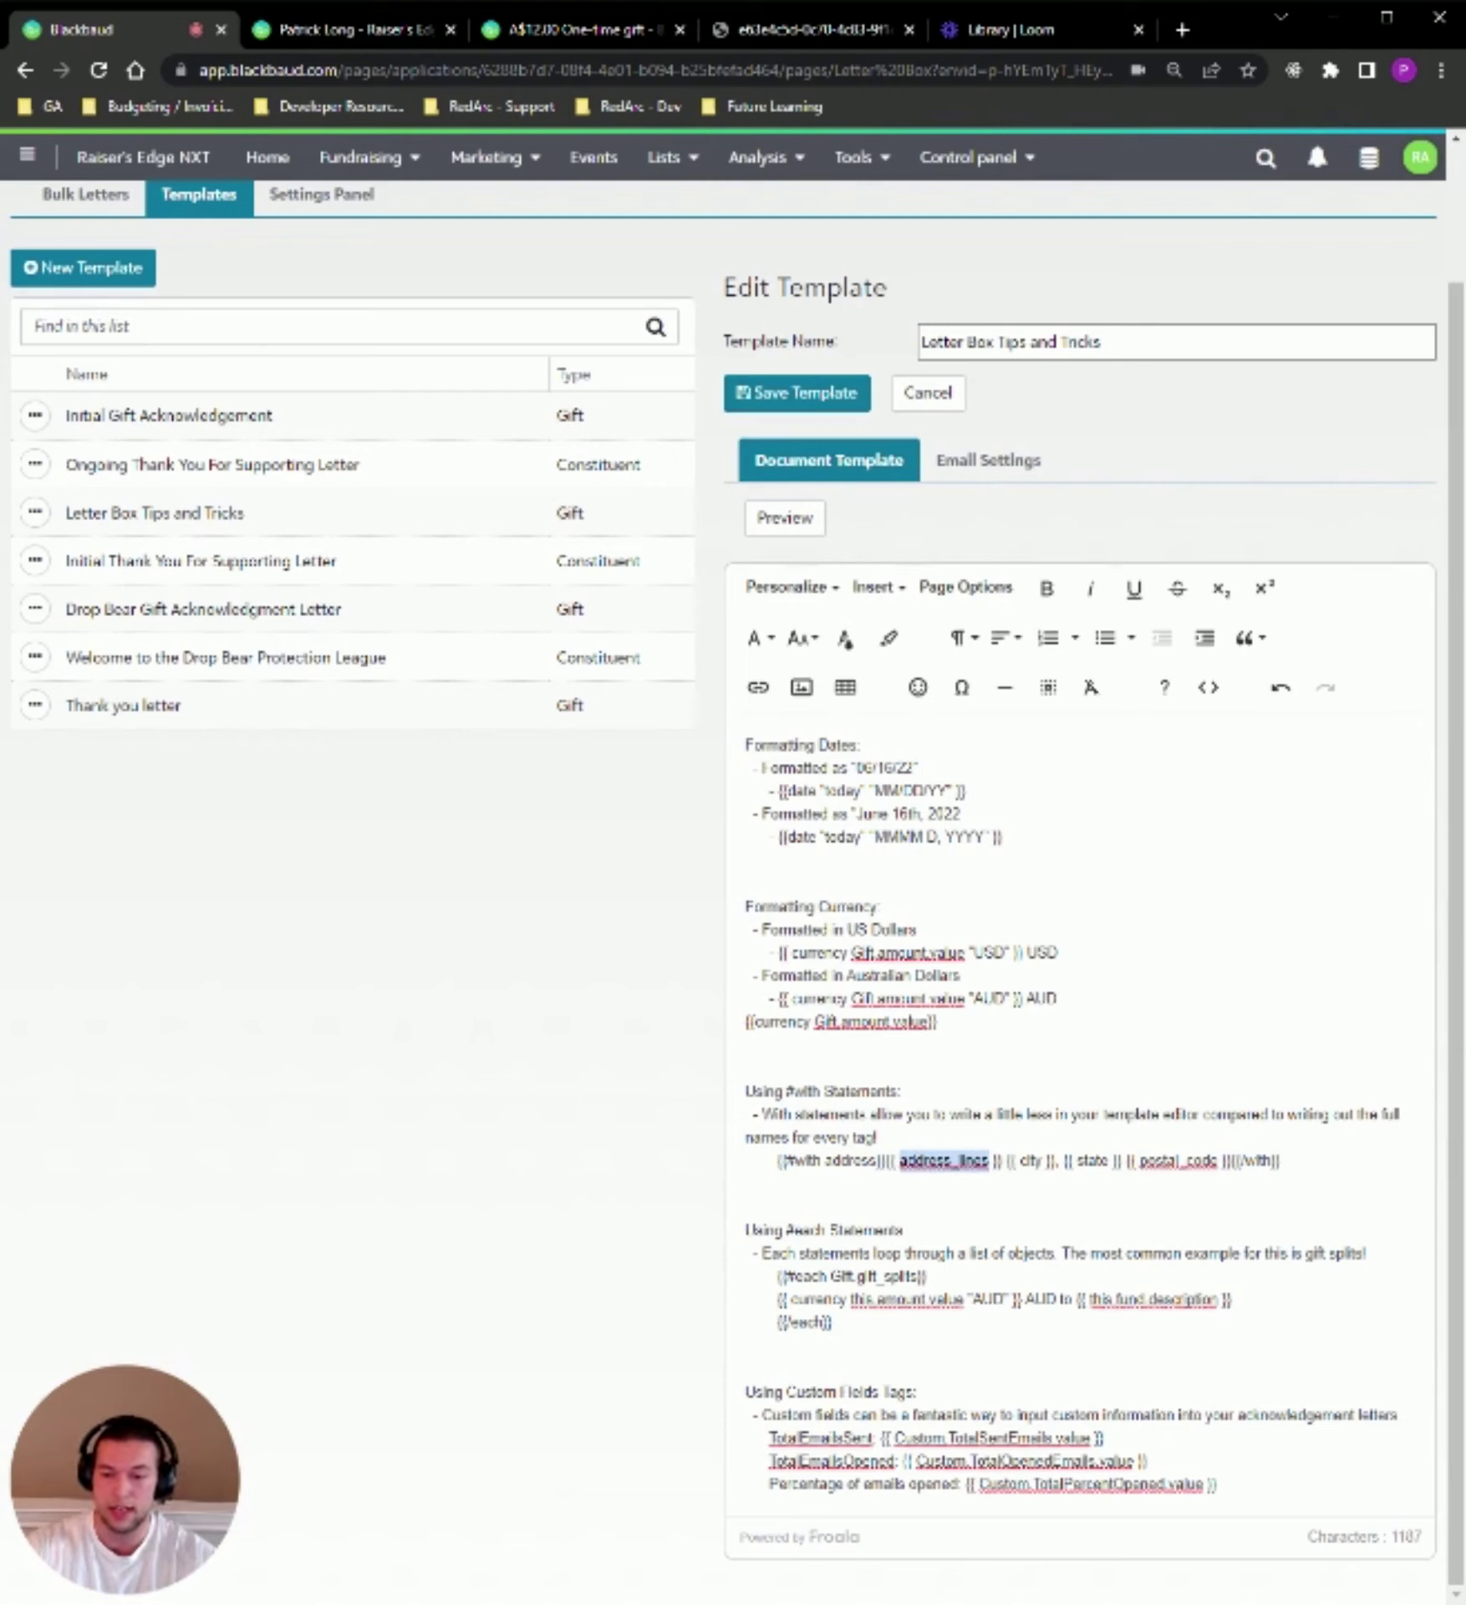
{"action": "left_click_drag", "start_coordinate": [776, 1161], "coordinate": [889, 1160]}
{"action": "left_click", "coordinate": [746, 1184]}
{"action": "double_click", "coordinate": [908, 1162]}
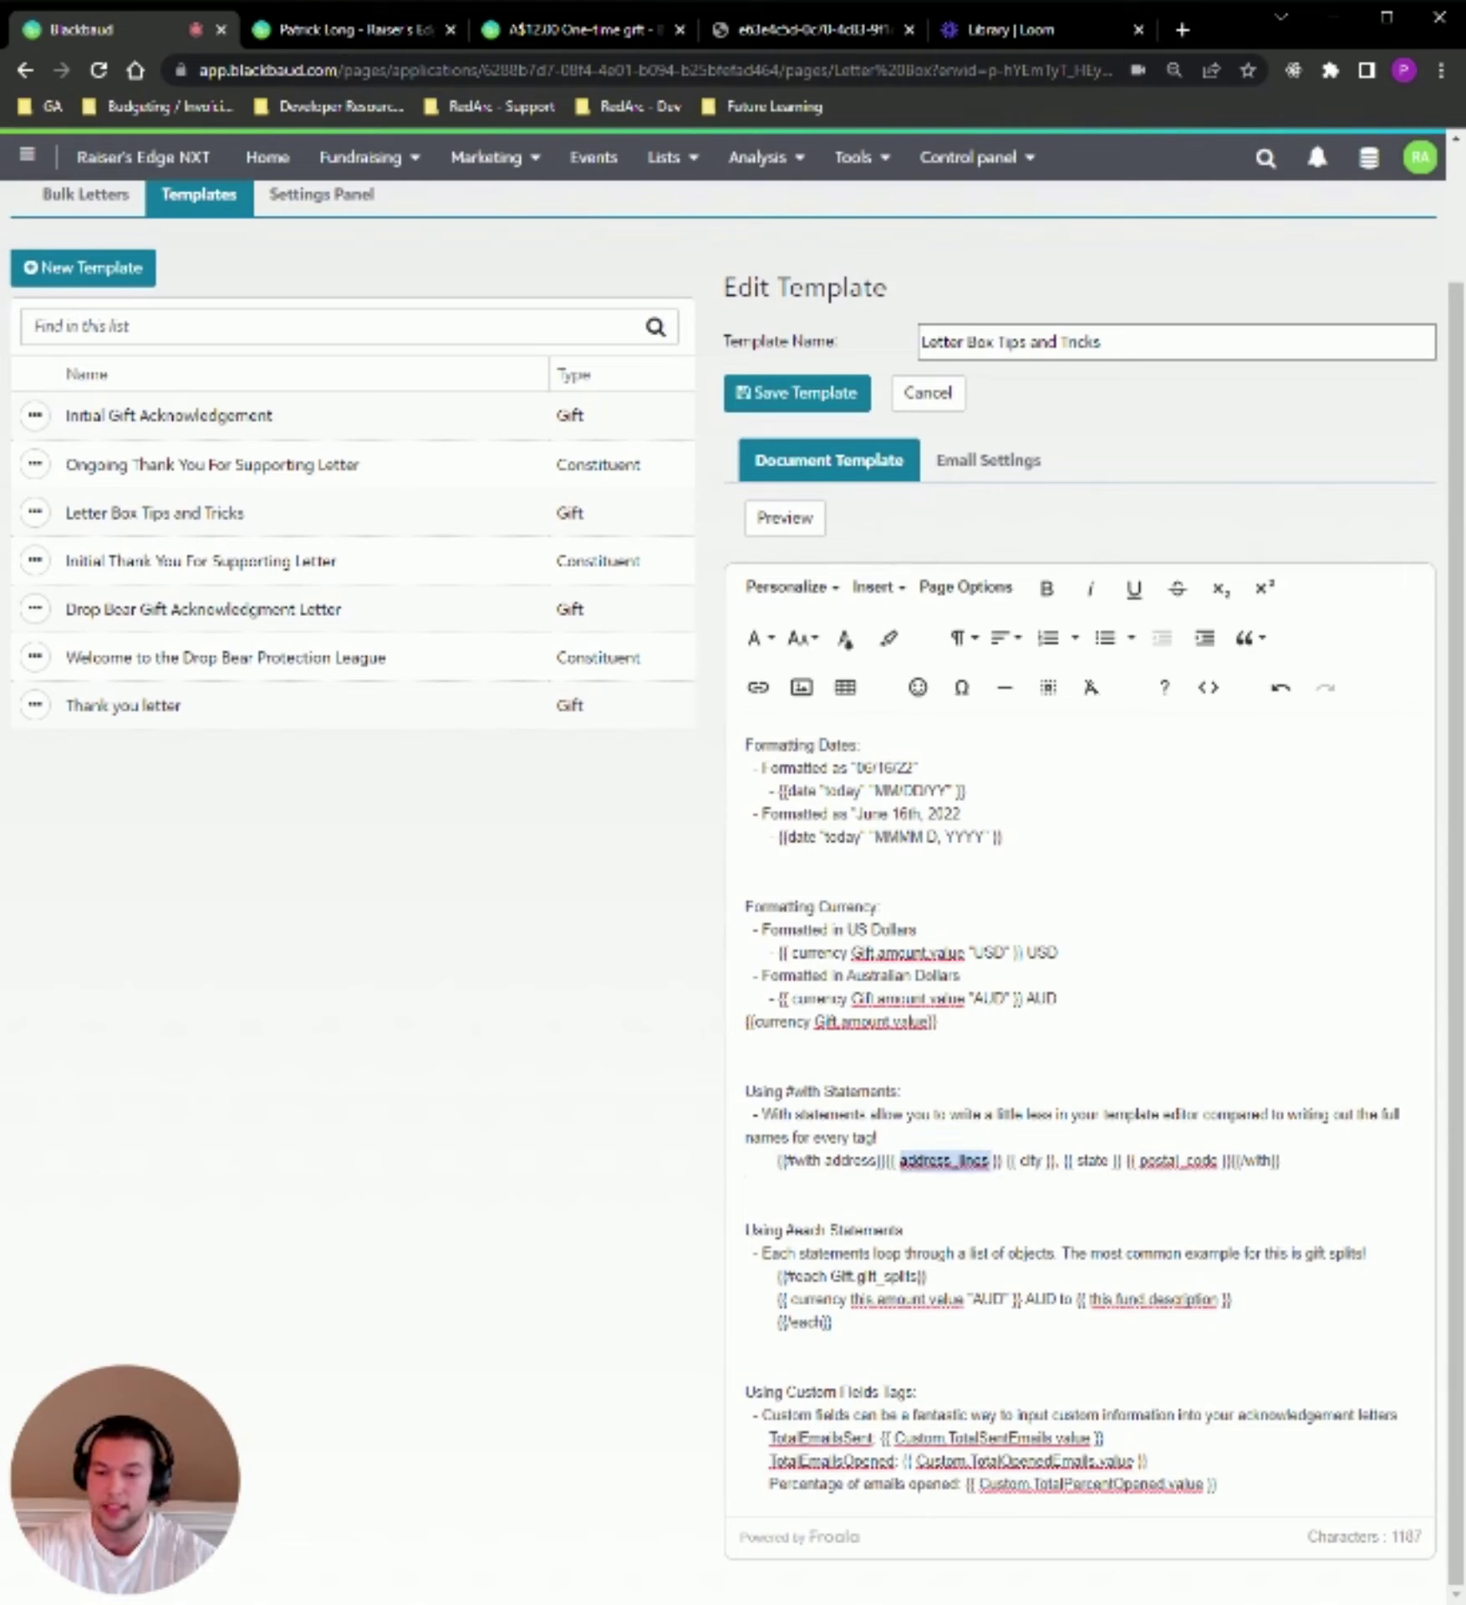
{"action": "double_click", "coordinate": [1036, 1161]}
{"action": "double_click", "coordinate": [1088, 1162]}
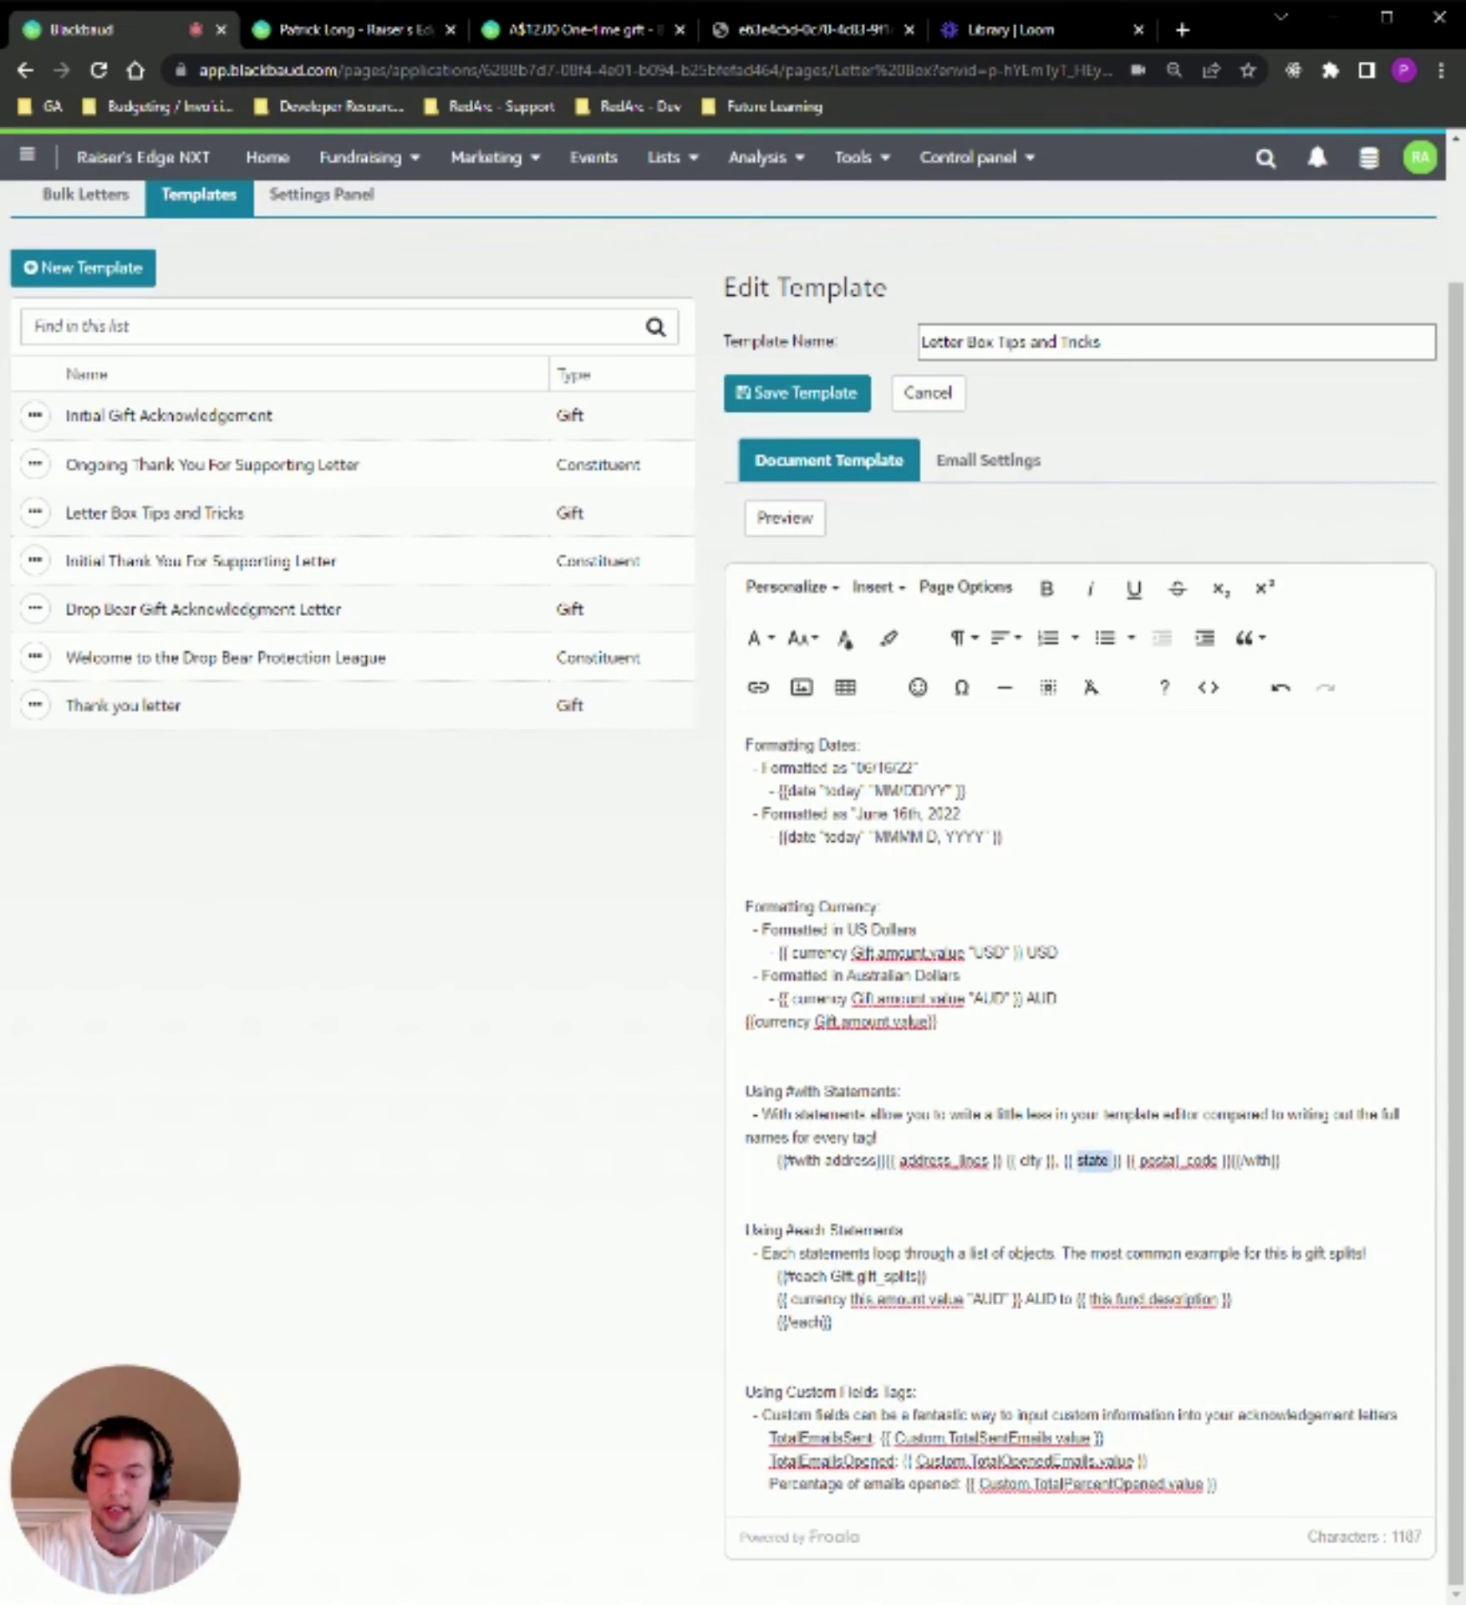
{"action": "double_click", "coordinate": [1155, 1161]}
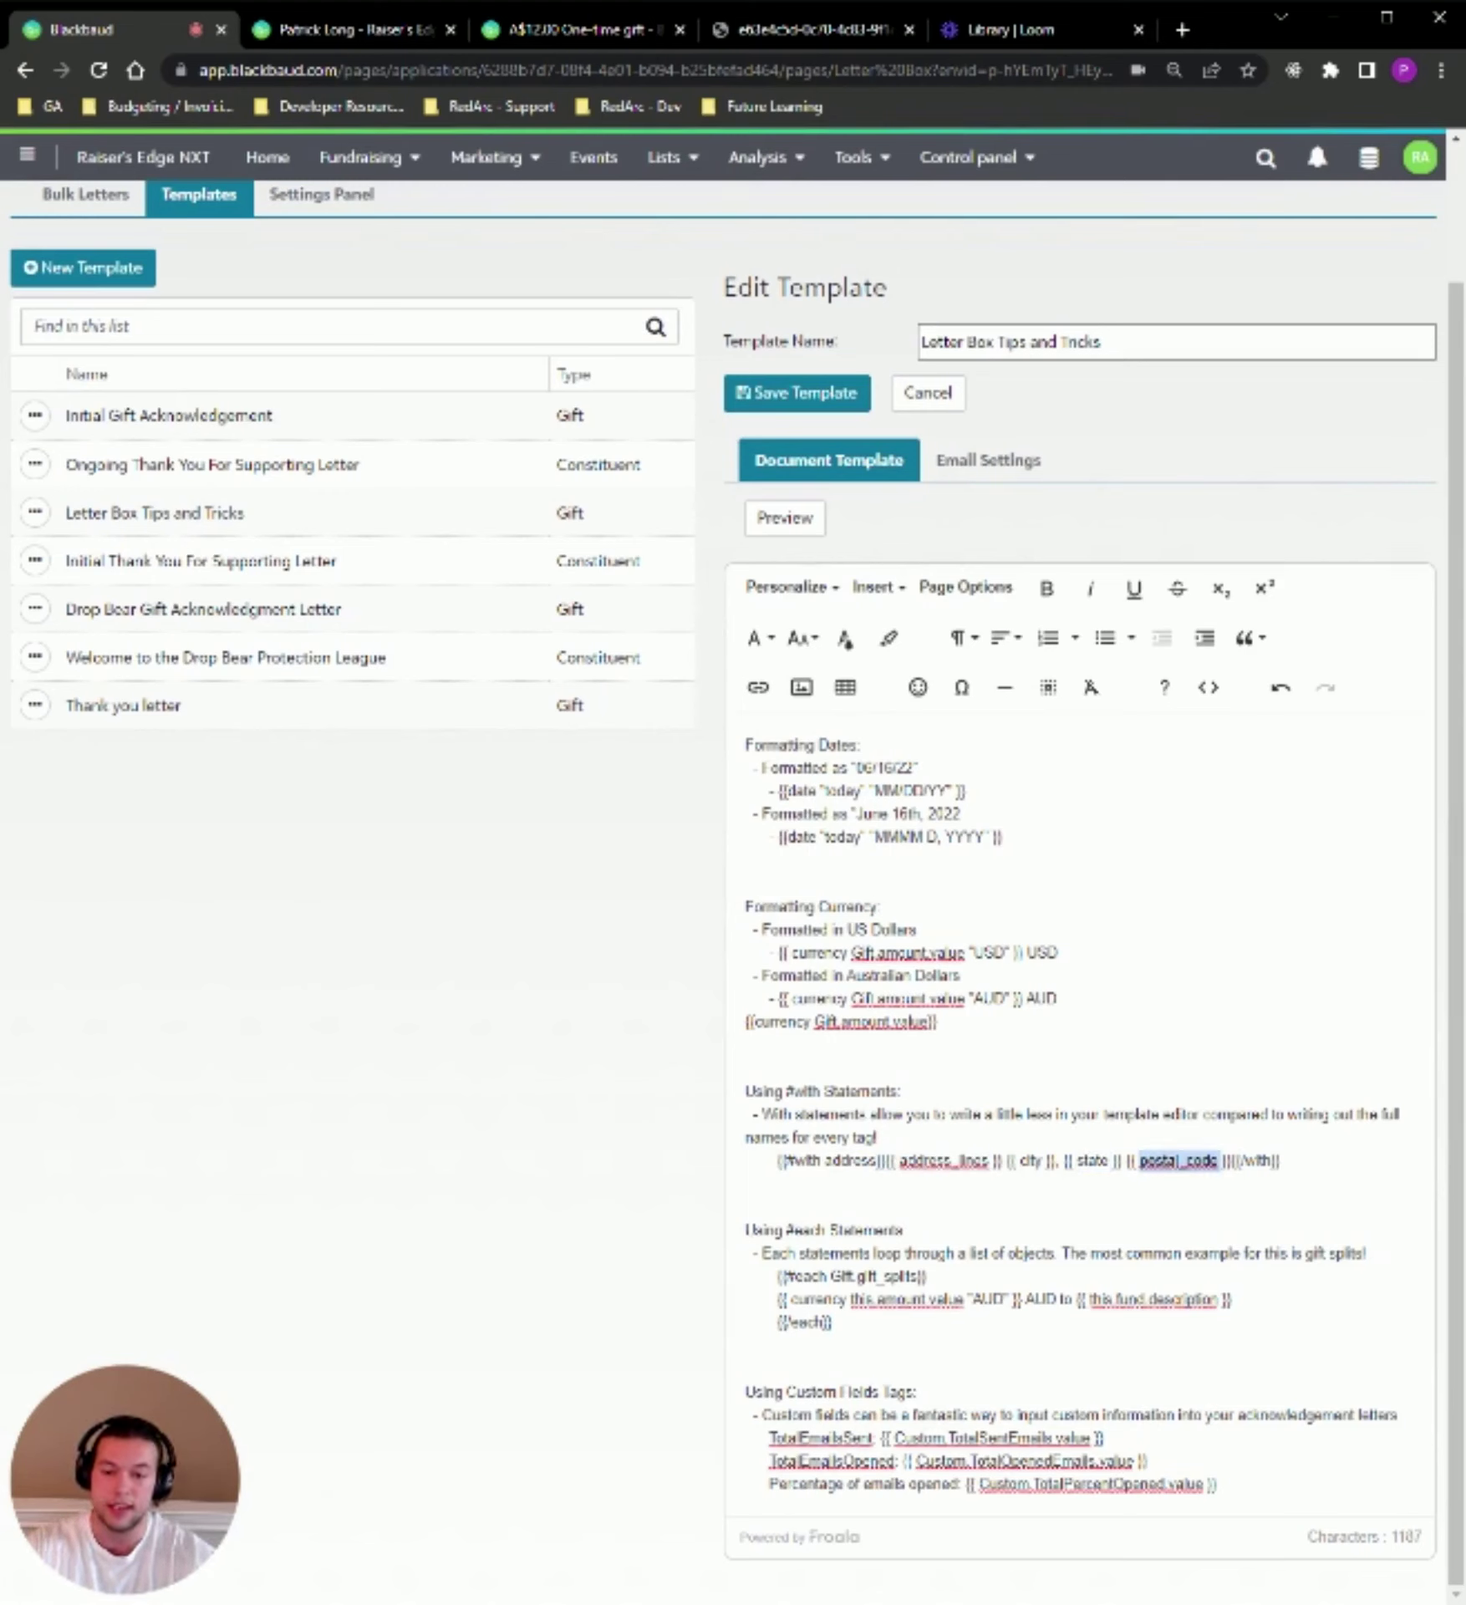
{"action": "left_click", "coordinate": [745, 1206]}
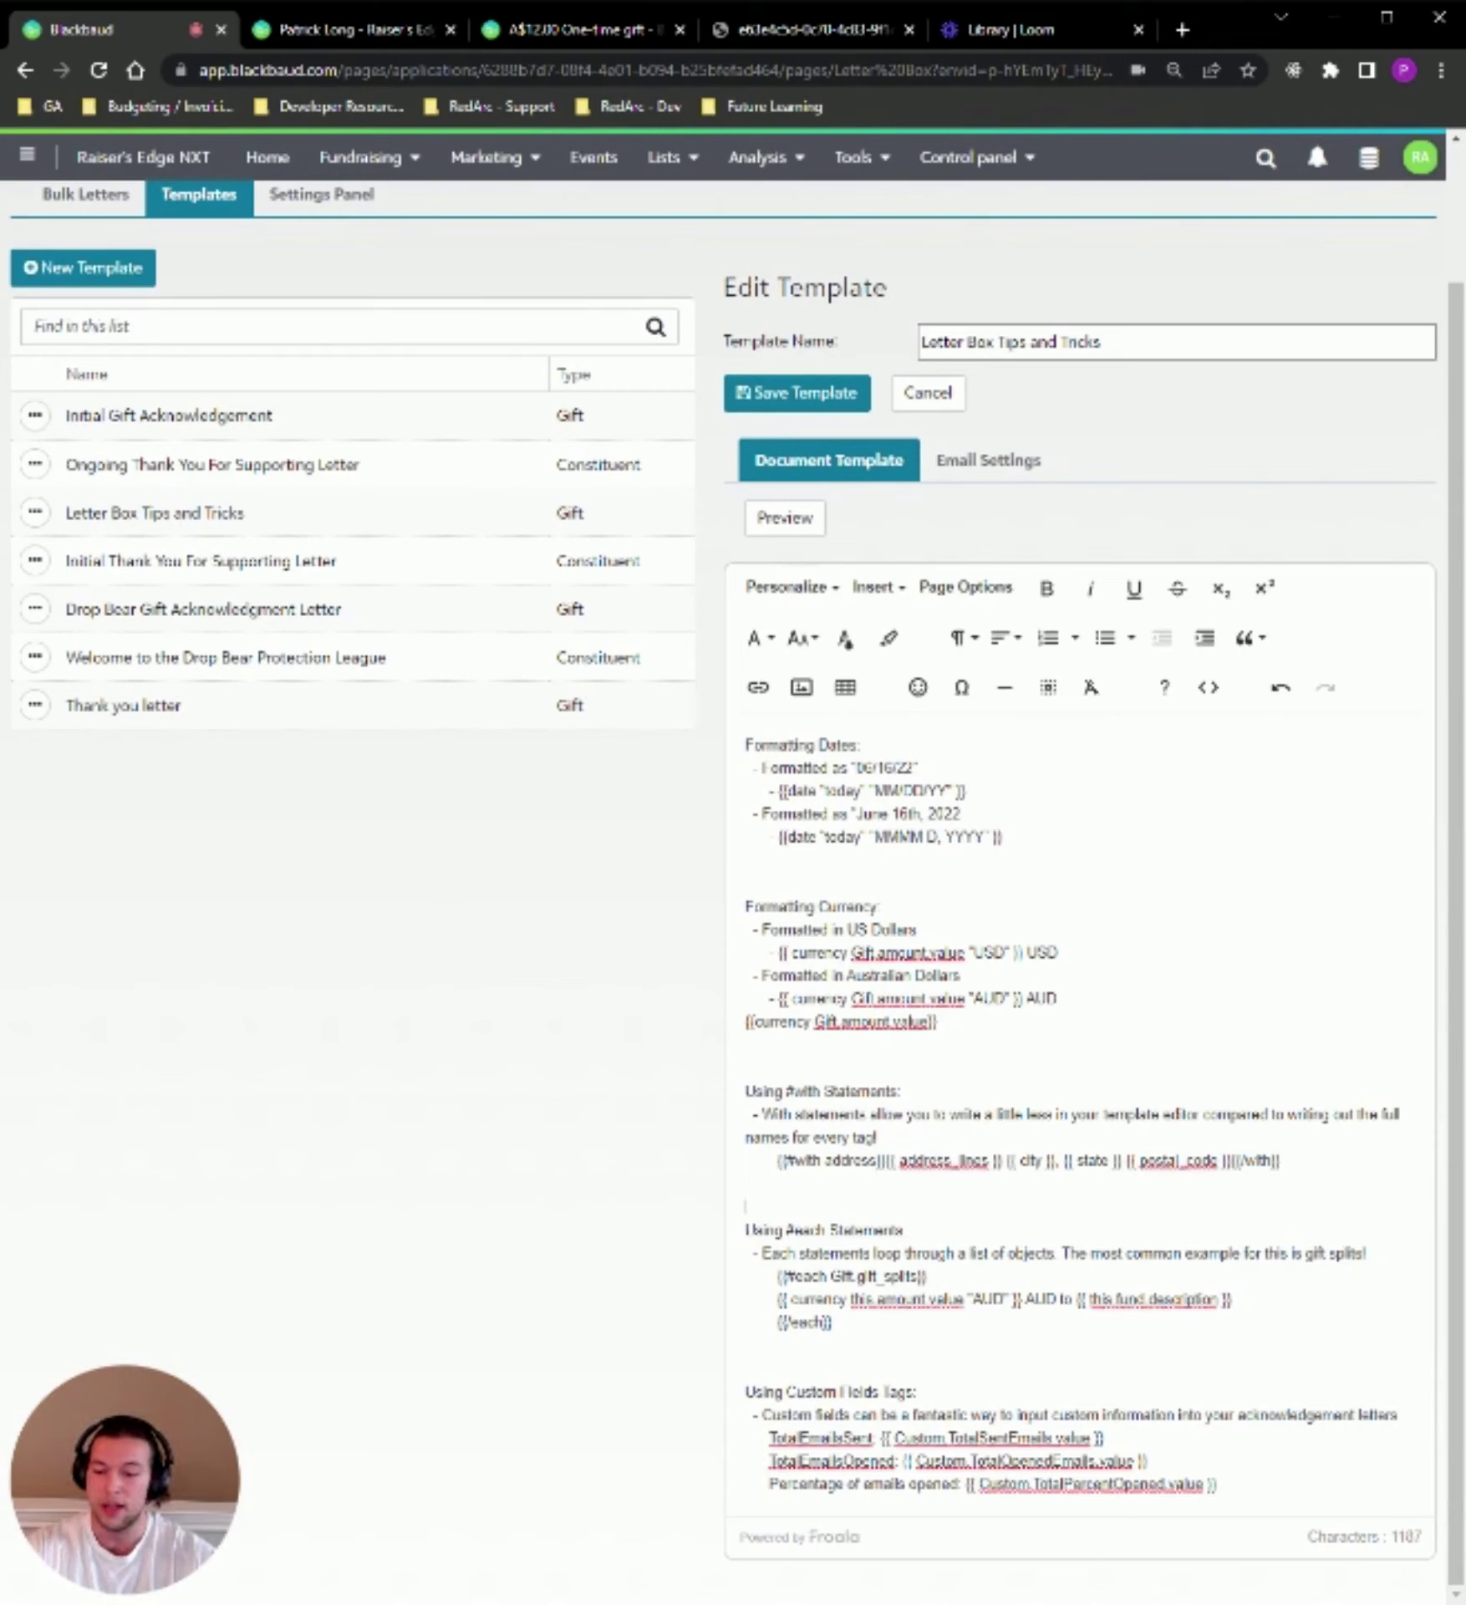
Examine the #each gift splits example, including its opening and closing tags and the "this" reference in the amount tag
{"action": "left_click_drag", "start_coordinate": [833, 1323], "coordinate": [746, 1228]}
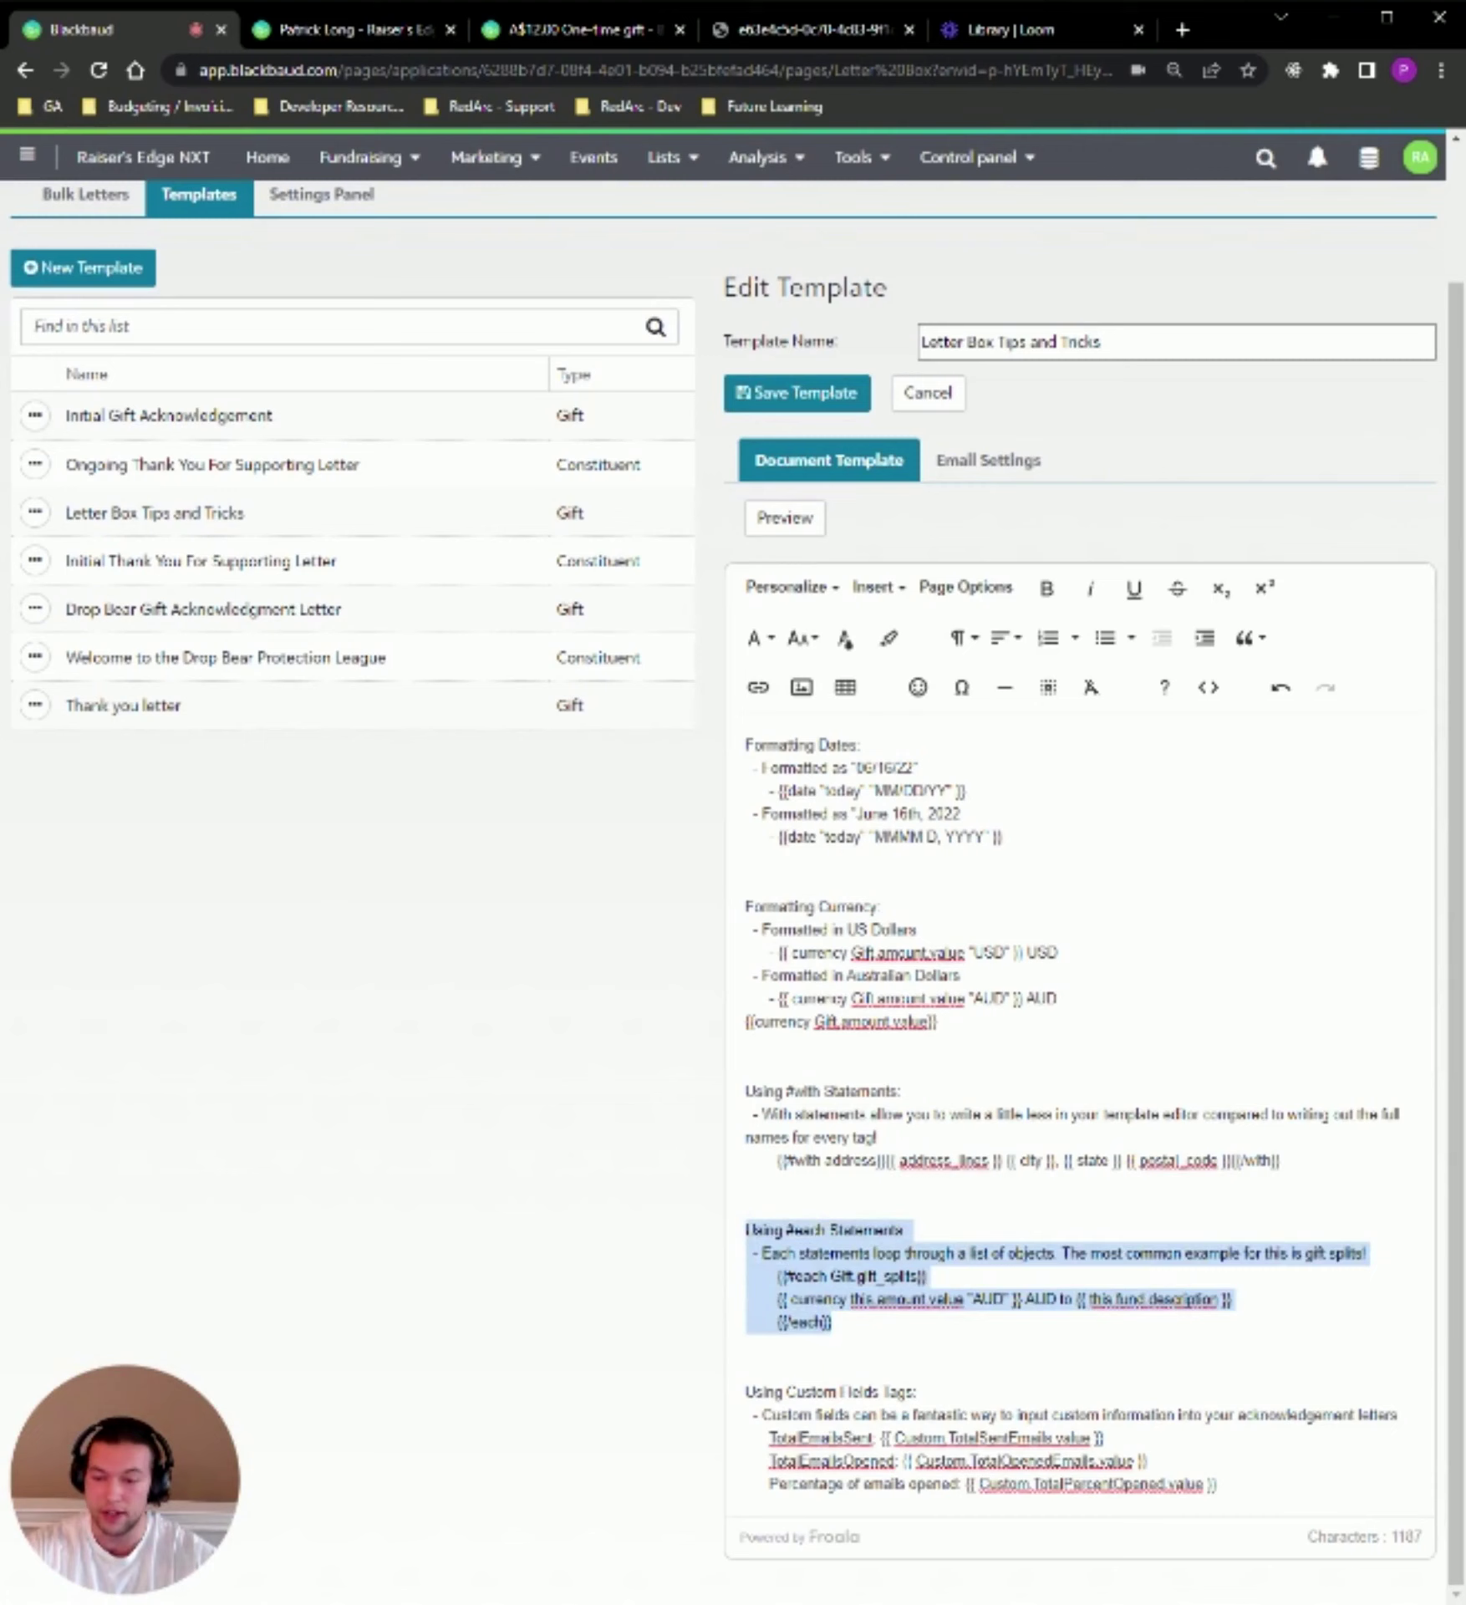
{"action": "left_click_drag", "start_coordinate": [833, 1323], "coordinate": [761, 1254]}
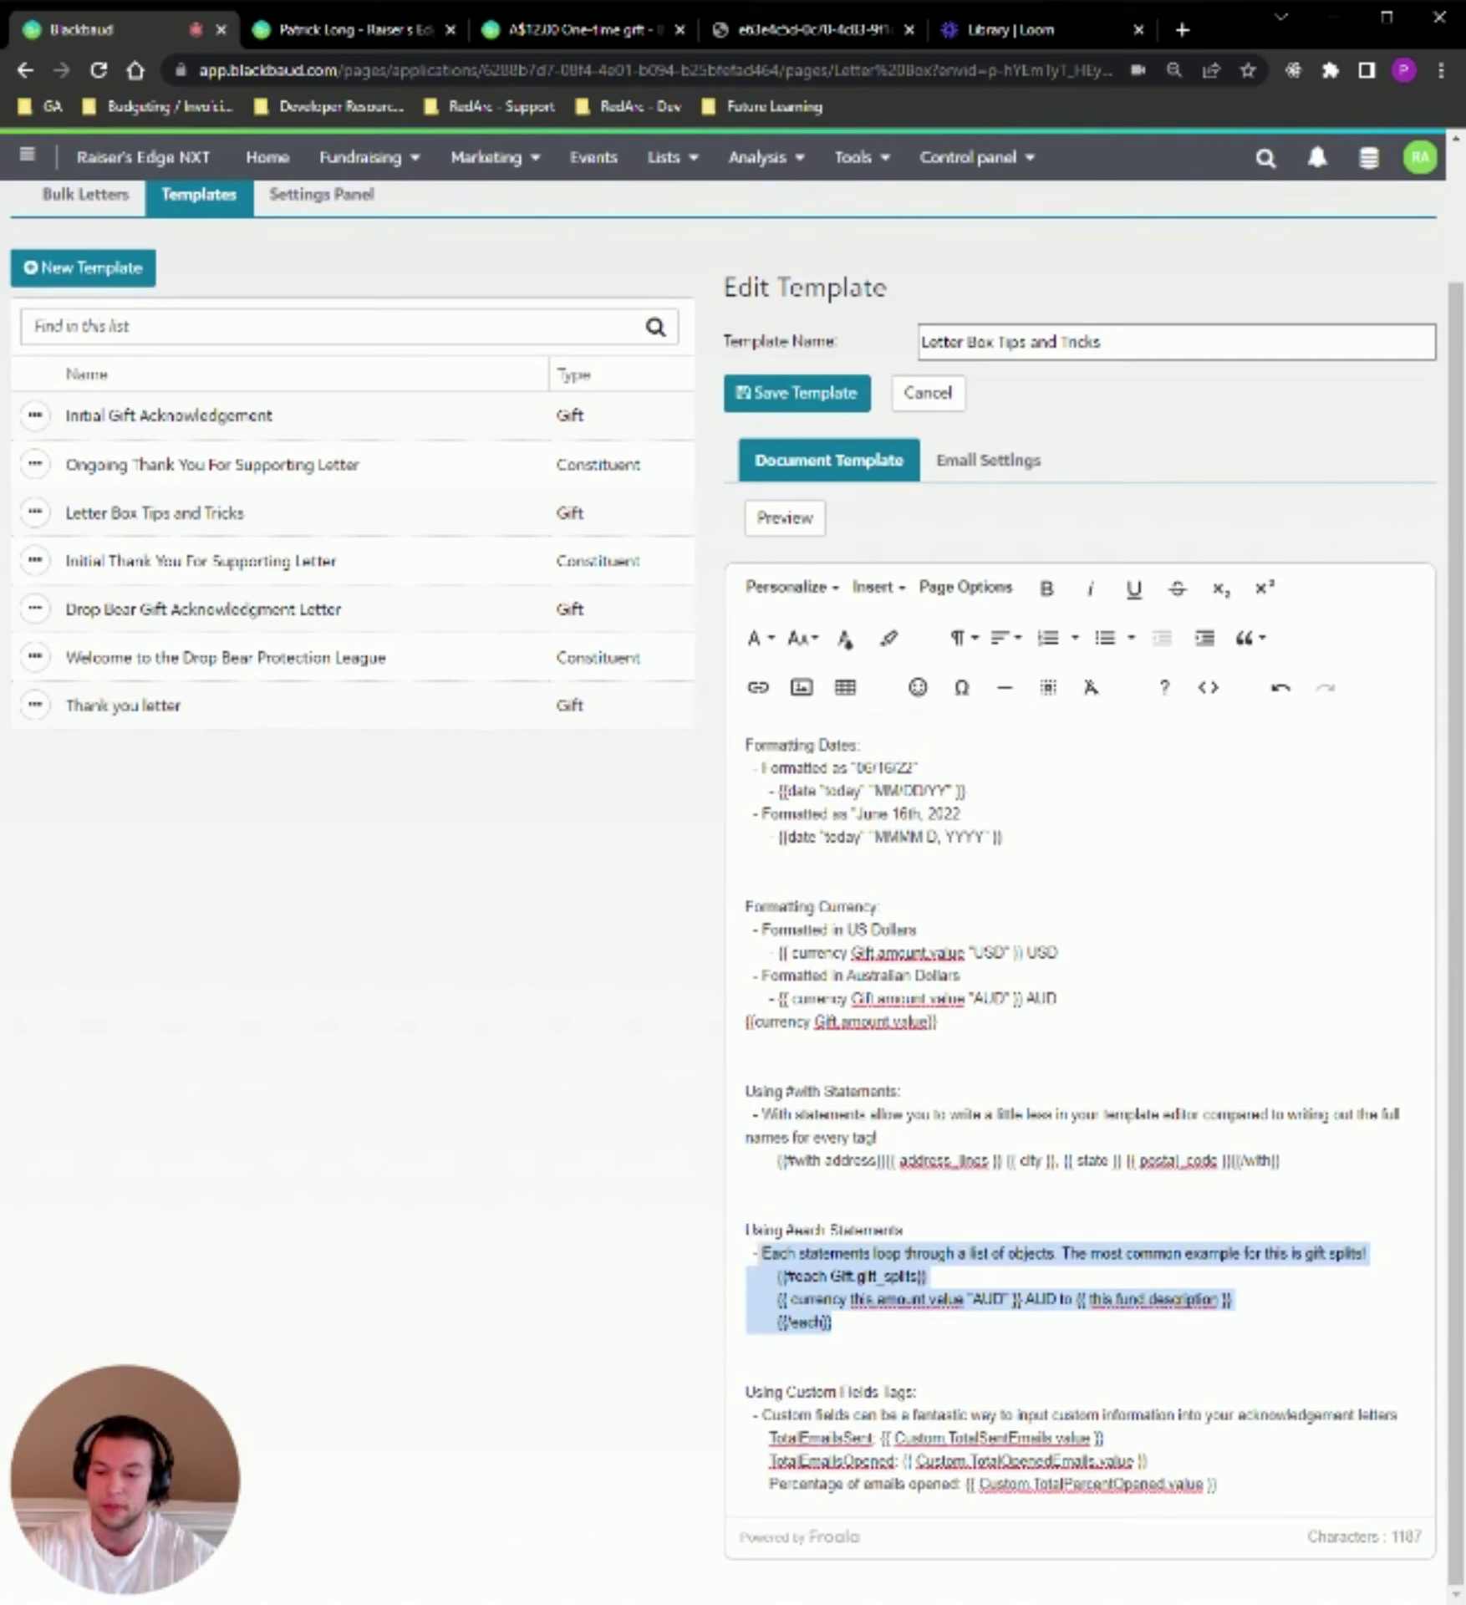
{"action": "left_click", "coordinate": [746, 1369]}
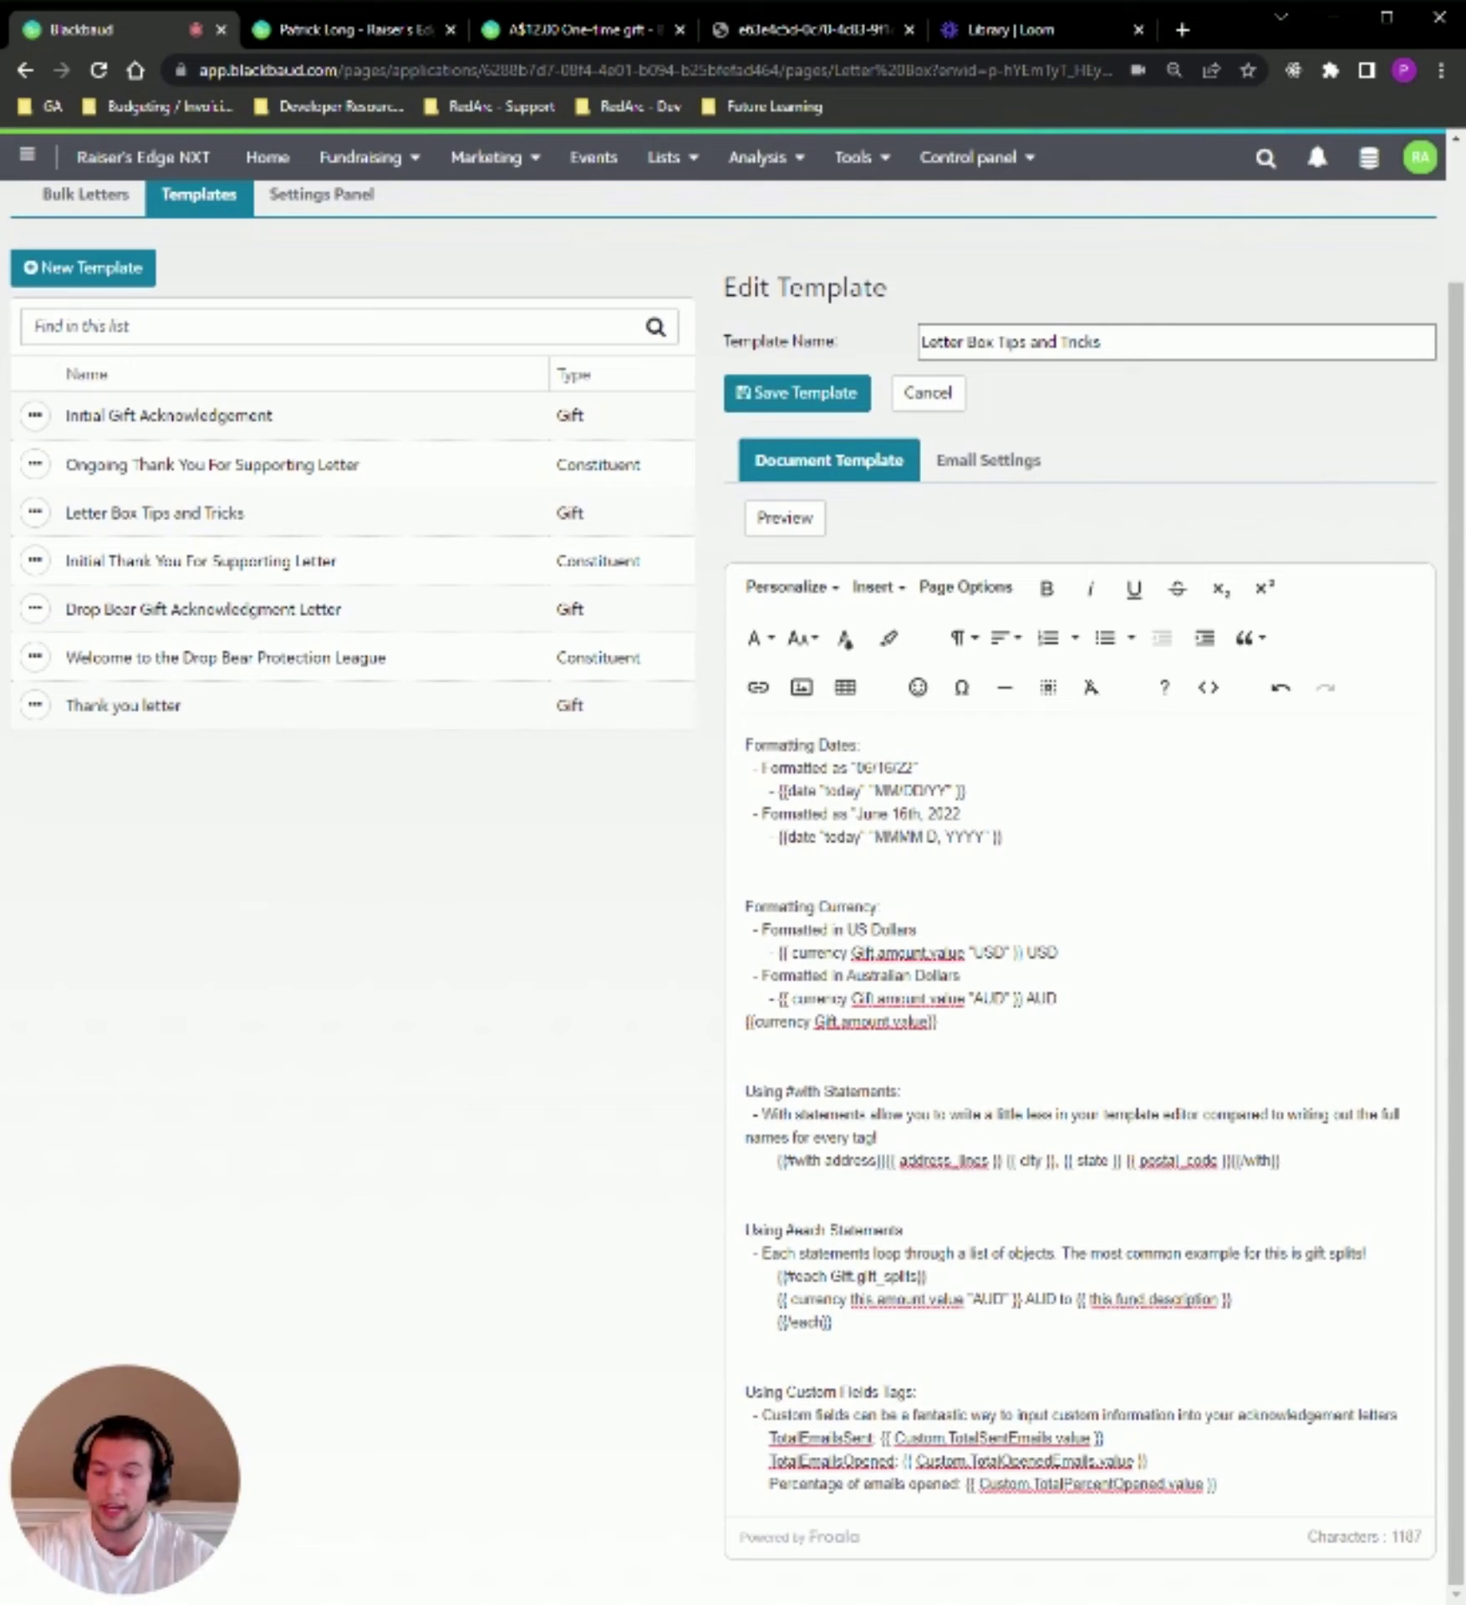
{"action": "left_click_drag", "start_coordinate": [777, 1277], "coordinate": [924, 1277]}
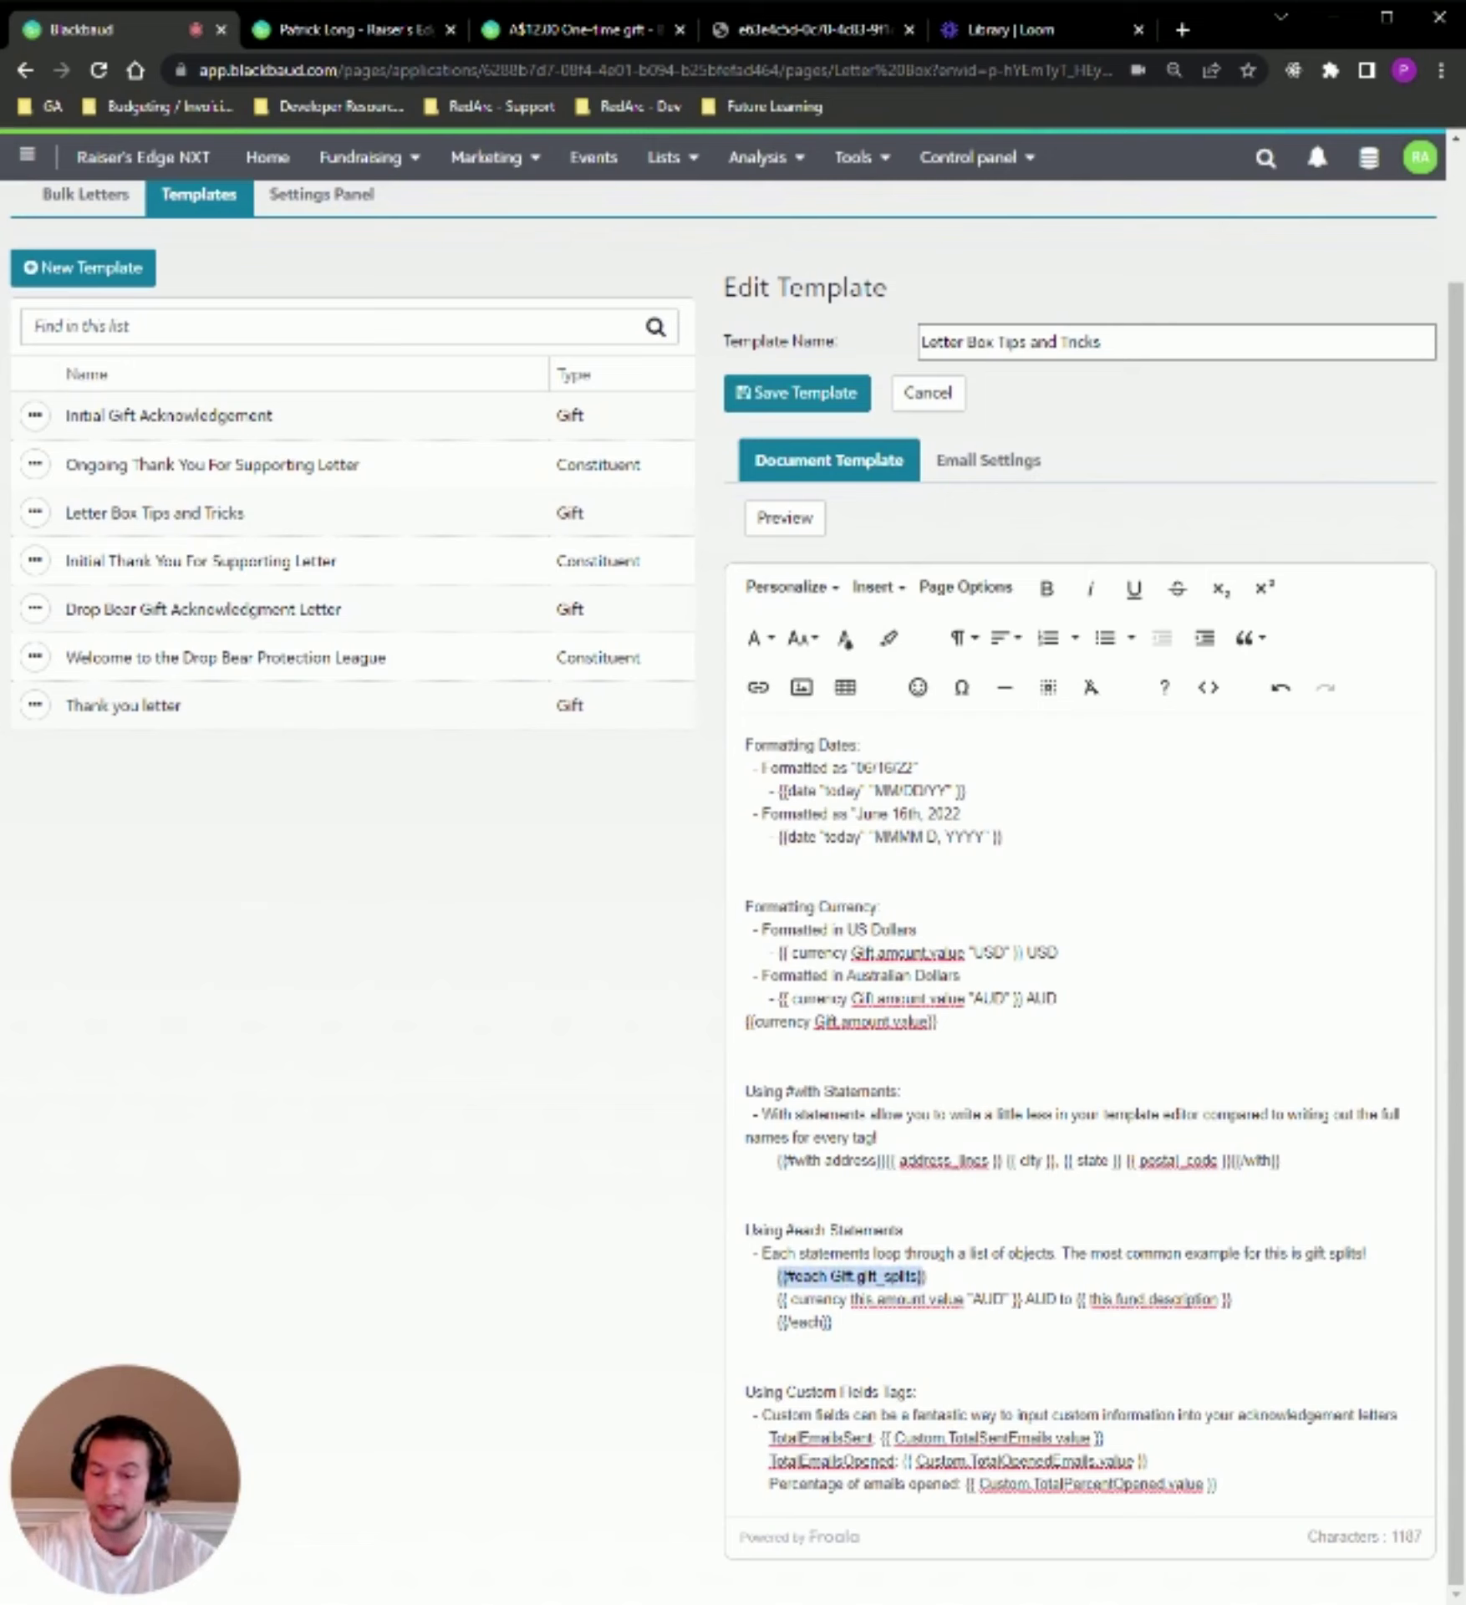
{"action": "left_click", "coordinate": [833, 1323]}
{"action": "left_click", "coordinate": [778, 1300]}
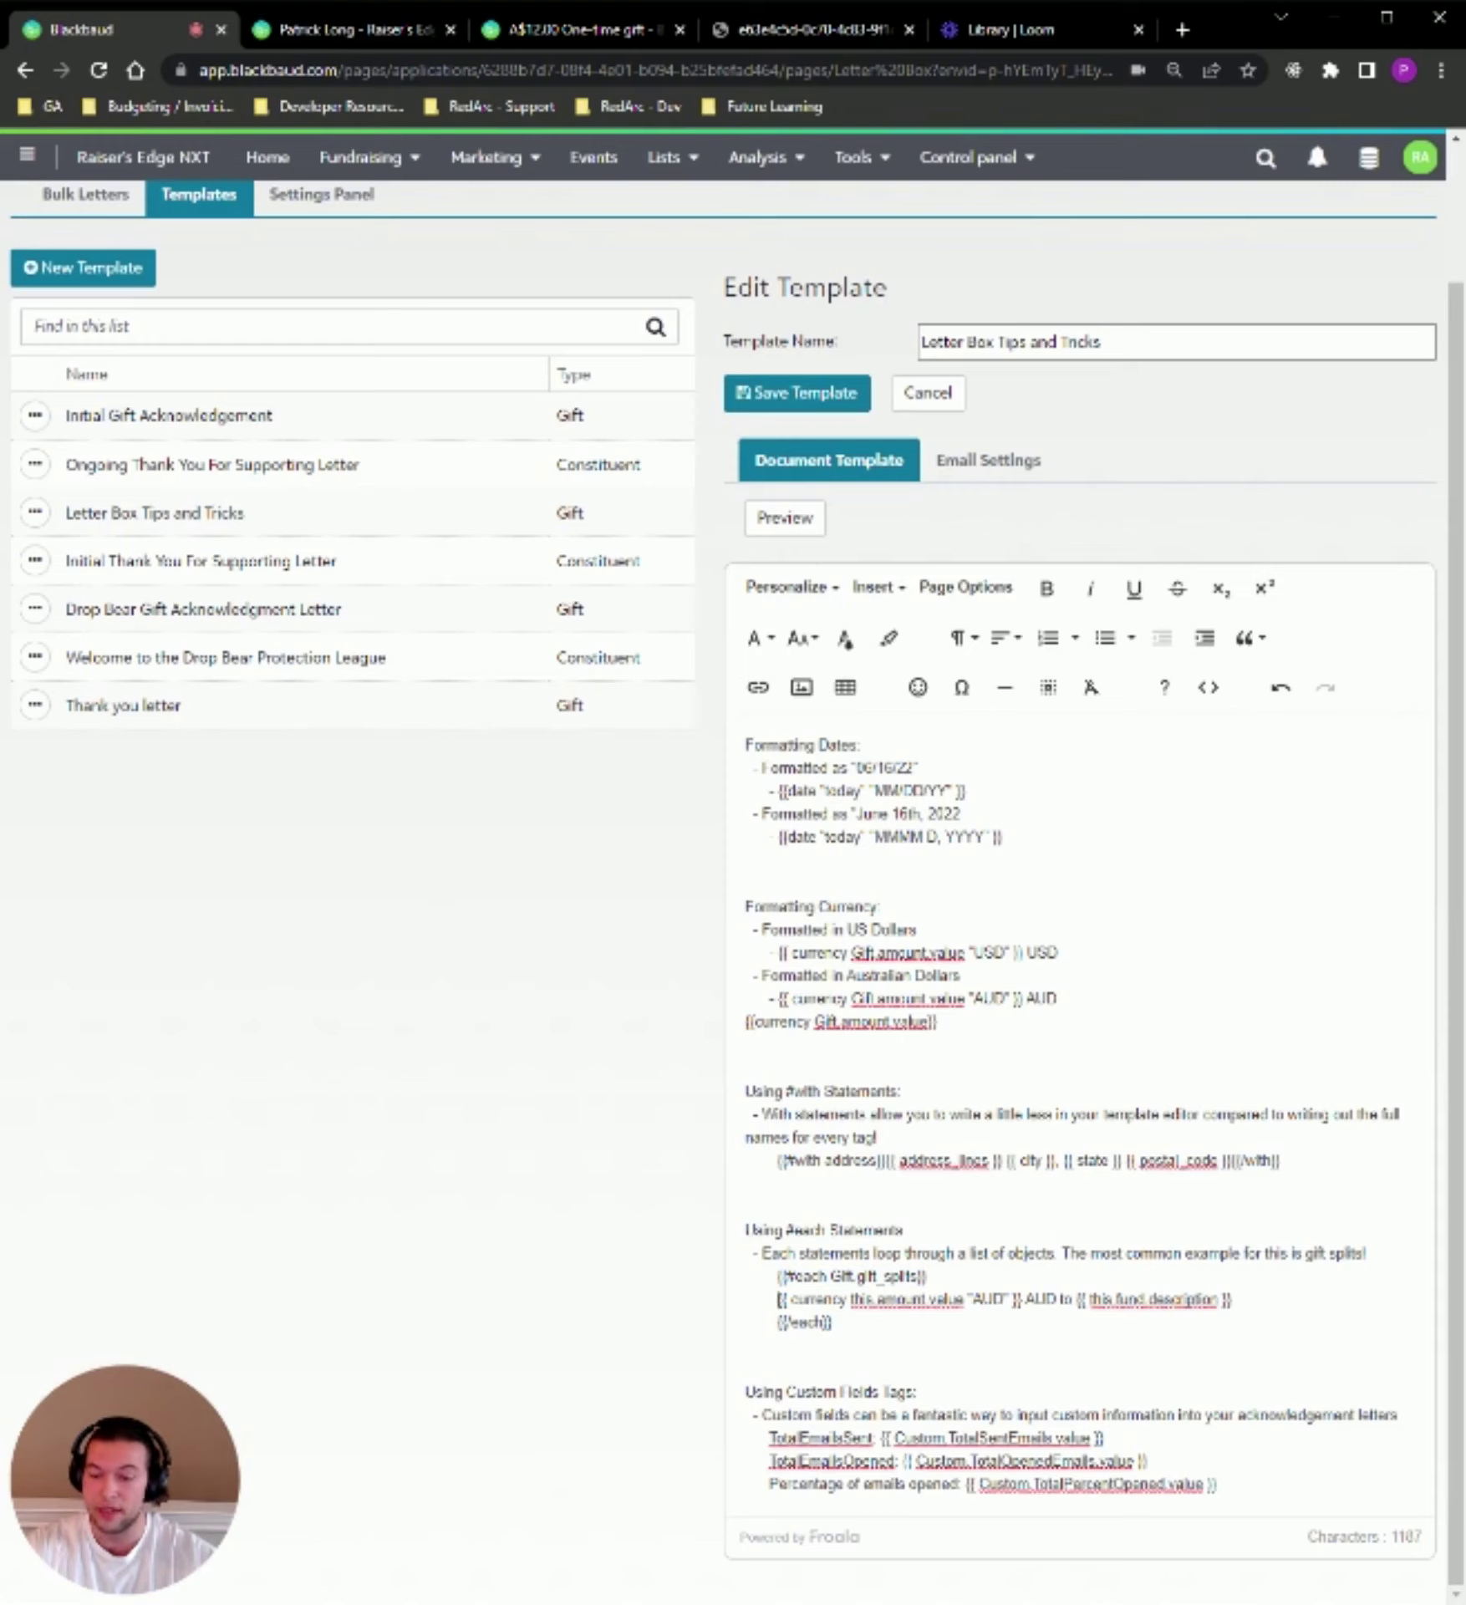
{"action": "left_click_drag", "start_coordinate": [777, 1276], "coordinate": [926, 1277]}
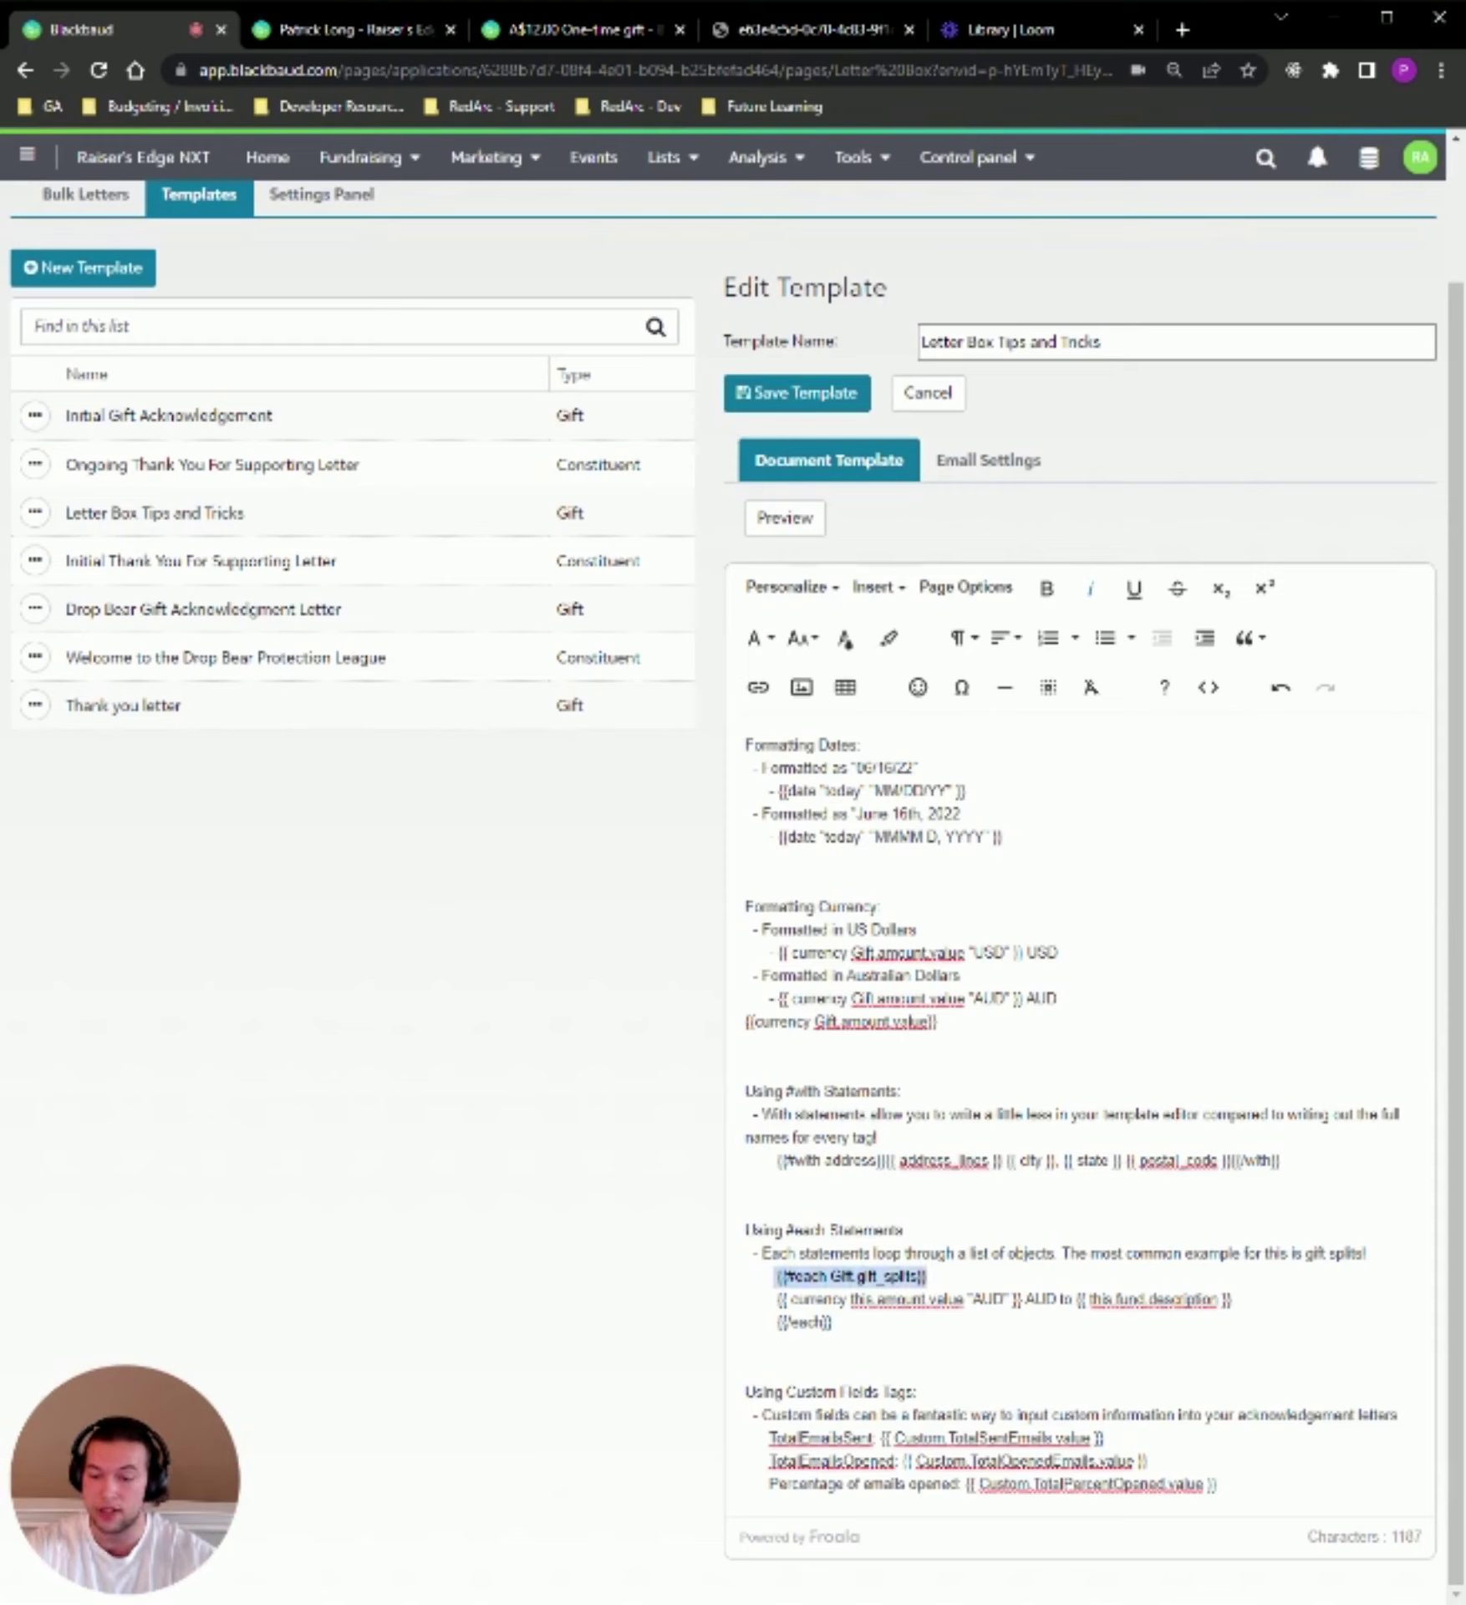
{"action": "left_click_drag", "start_coordinate": [778, 1322], "coordinate": [833, 1322]}
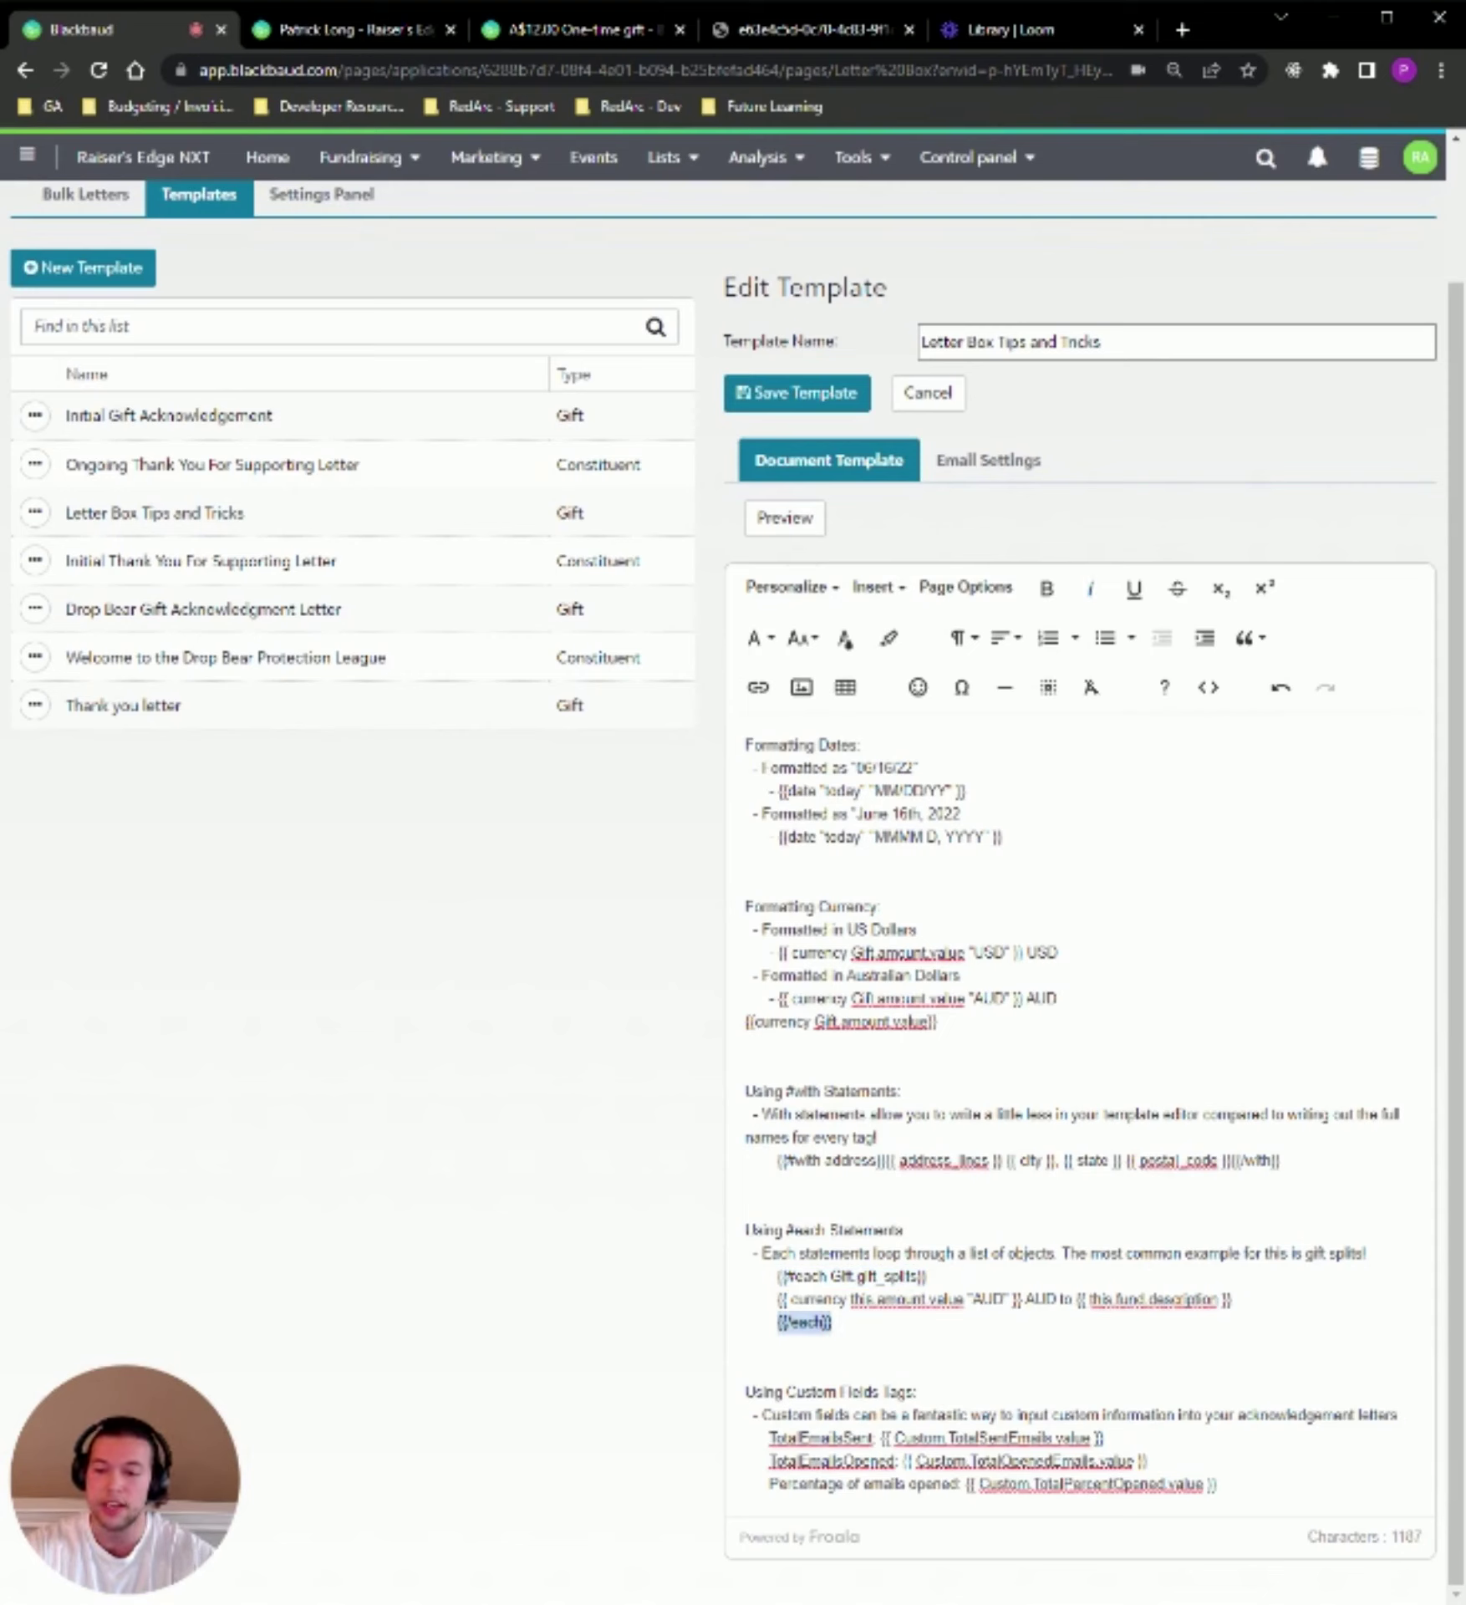
{"action": "left_click", "coordinate": [833, 1323]}
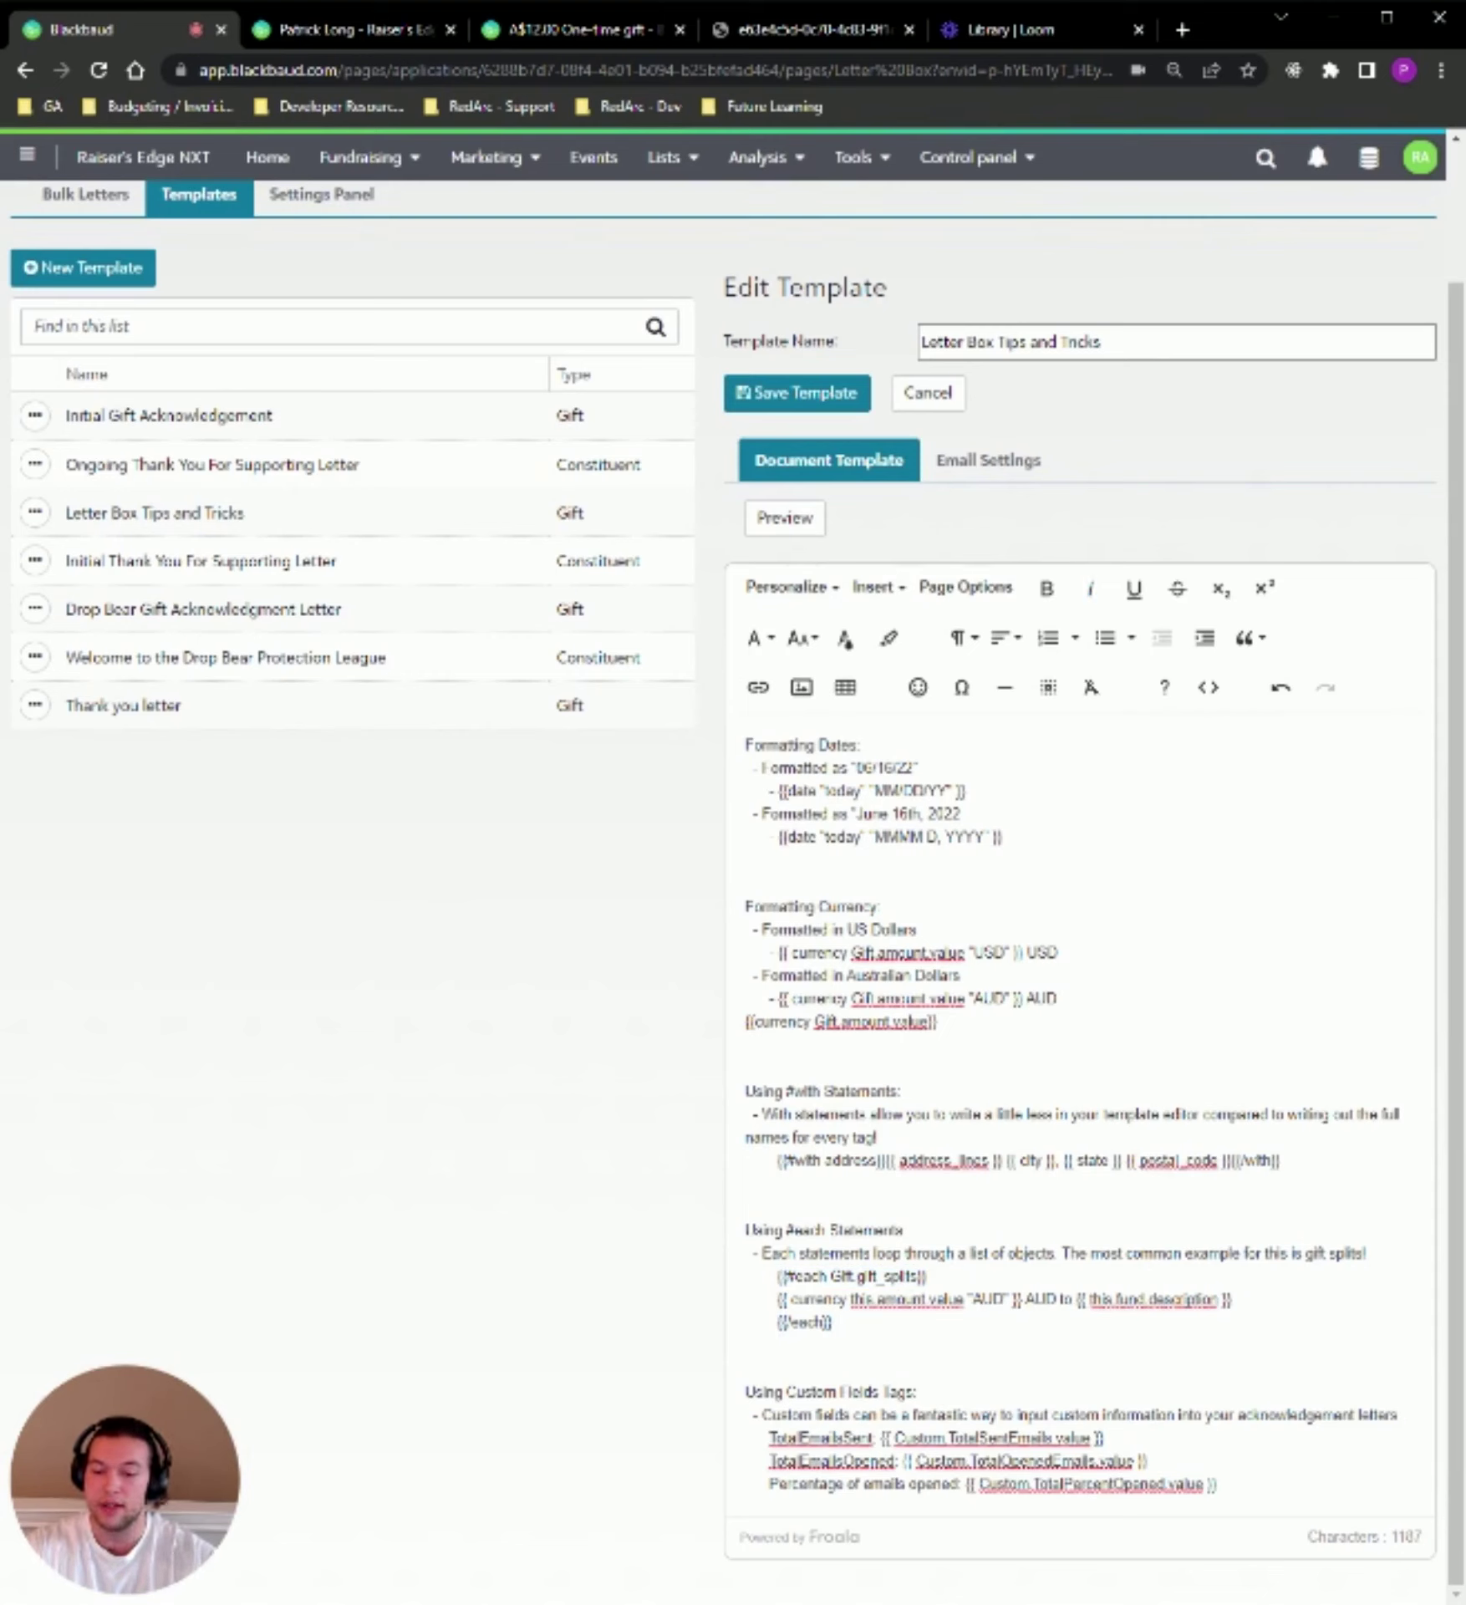
{"action": "double_click", "coordinate": [862, 1300]}
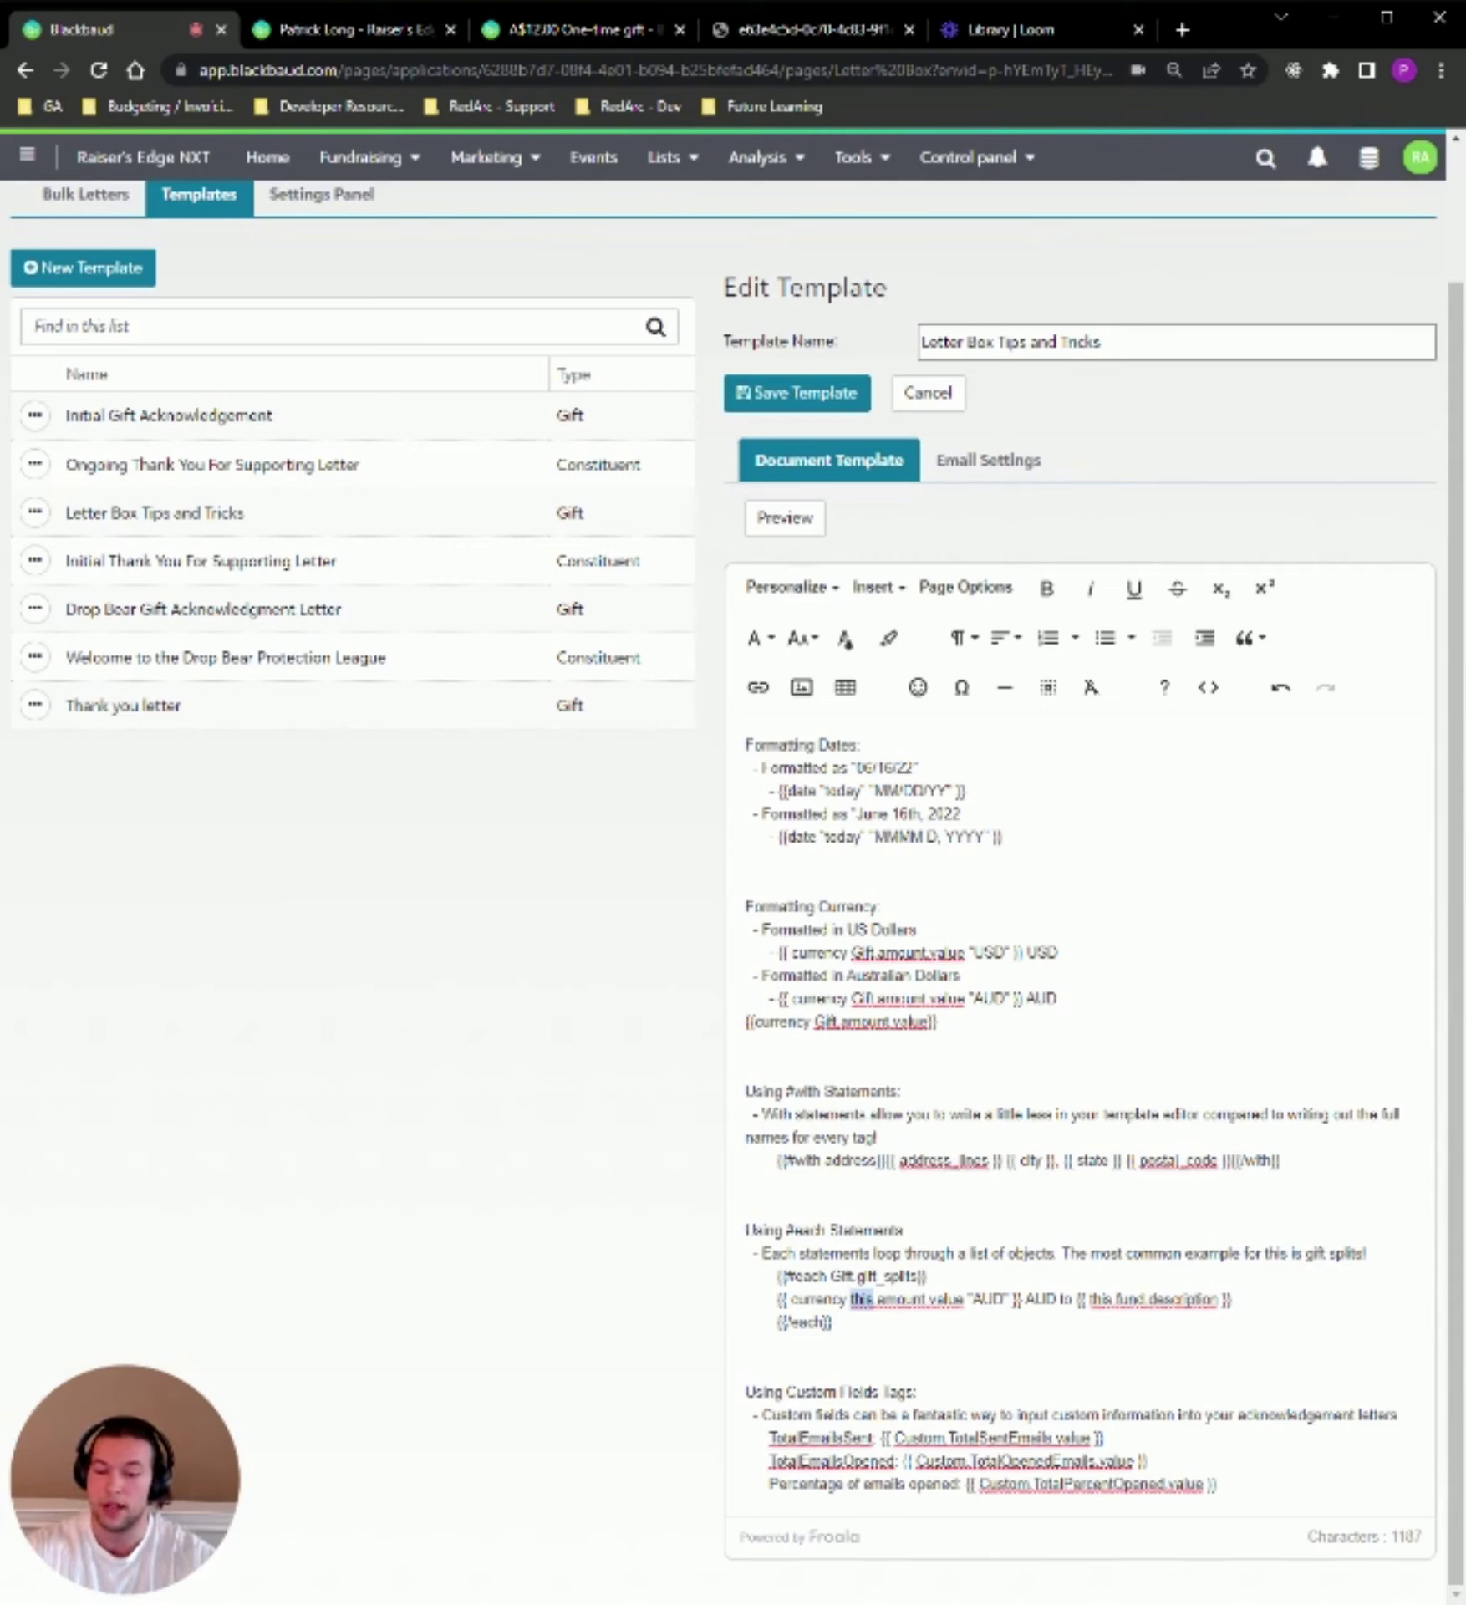
{"action": "left_click", "coordinate": [833, 1323]}
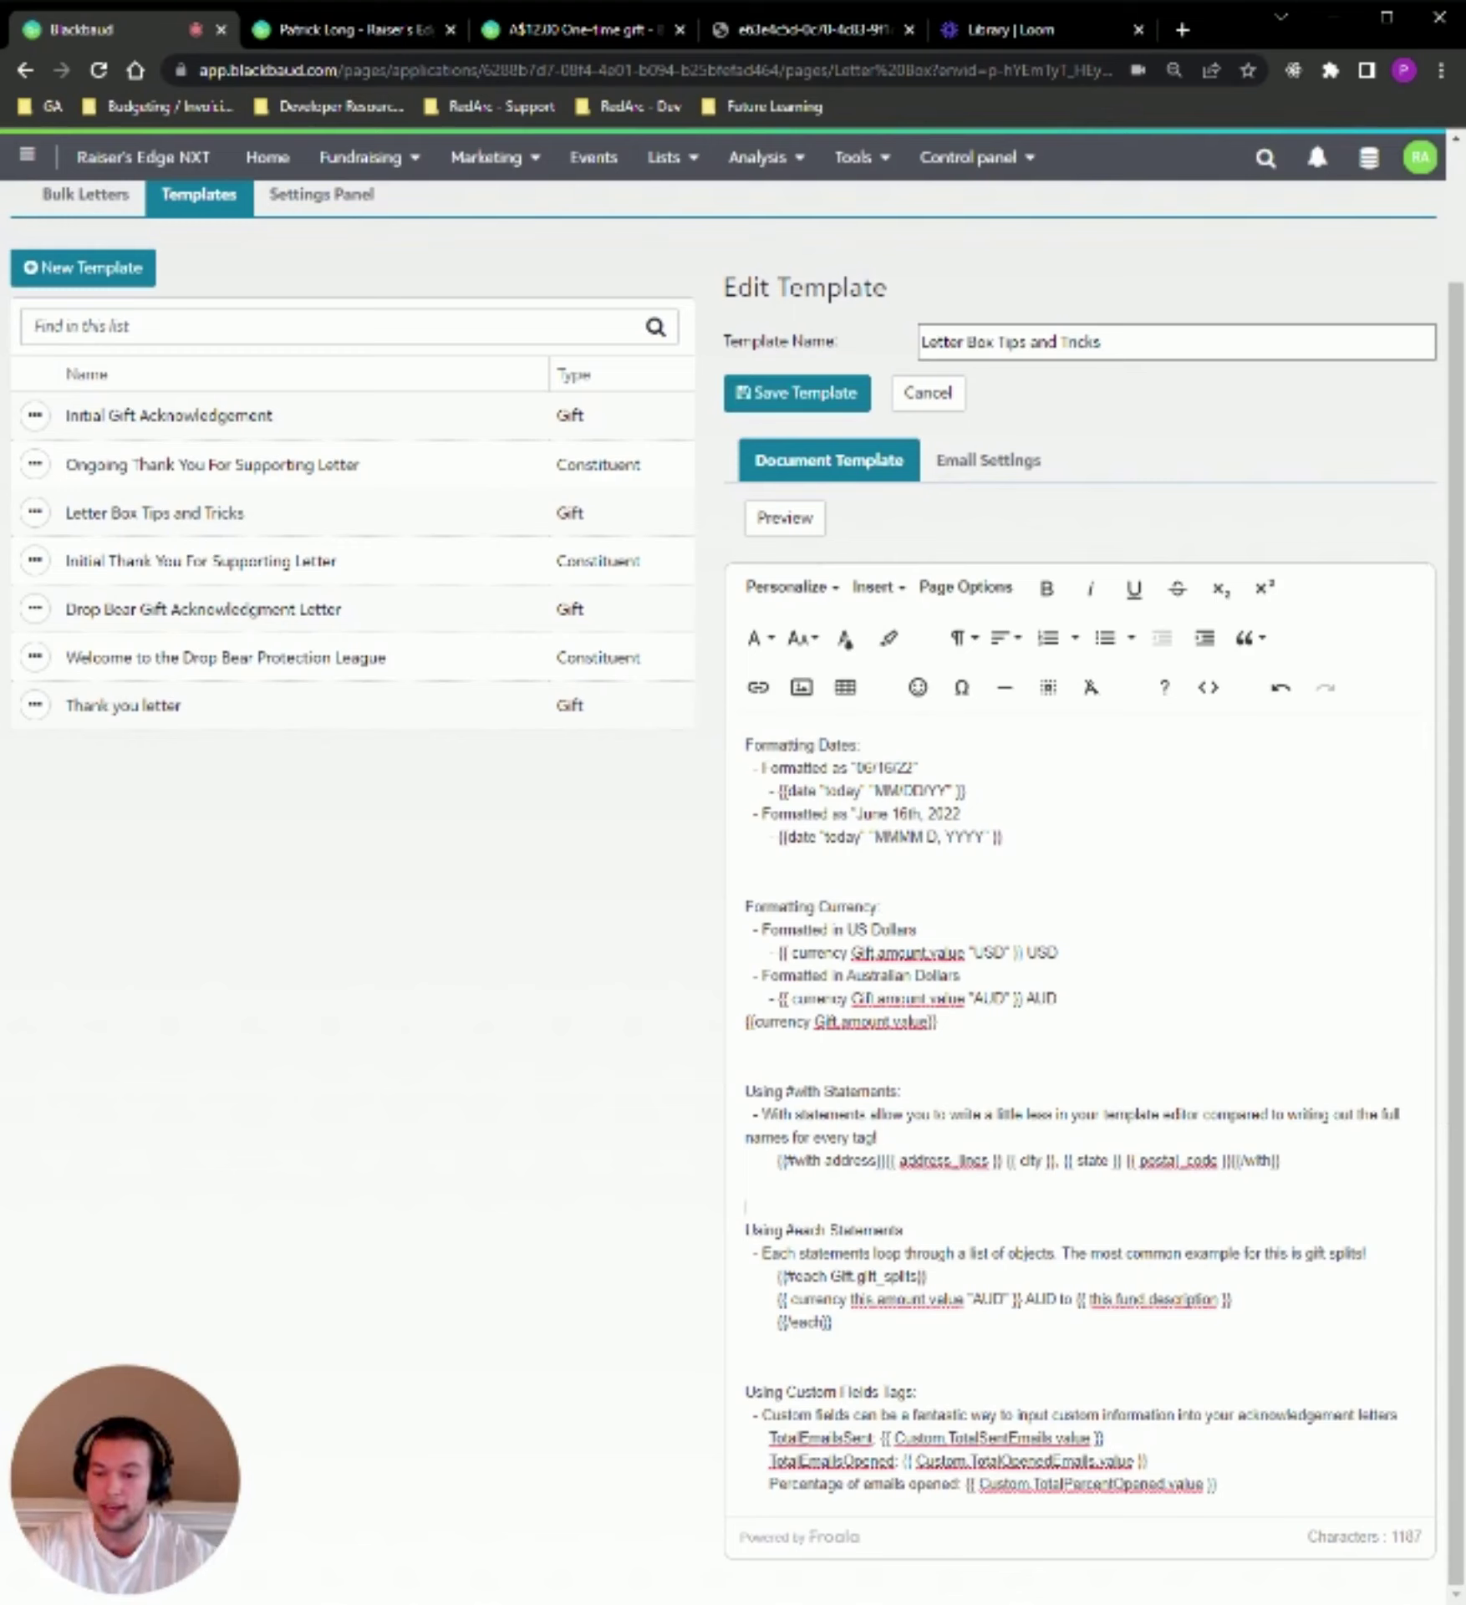
Examine the Using Custom Fields Tags section, including its heading and the TotalEmailsSent and TotalEmailsOpened labels
{"action": "left_click_drag", "start_coordinate": [786, 1392], "coordinate": [921, 1392]}
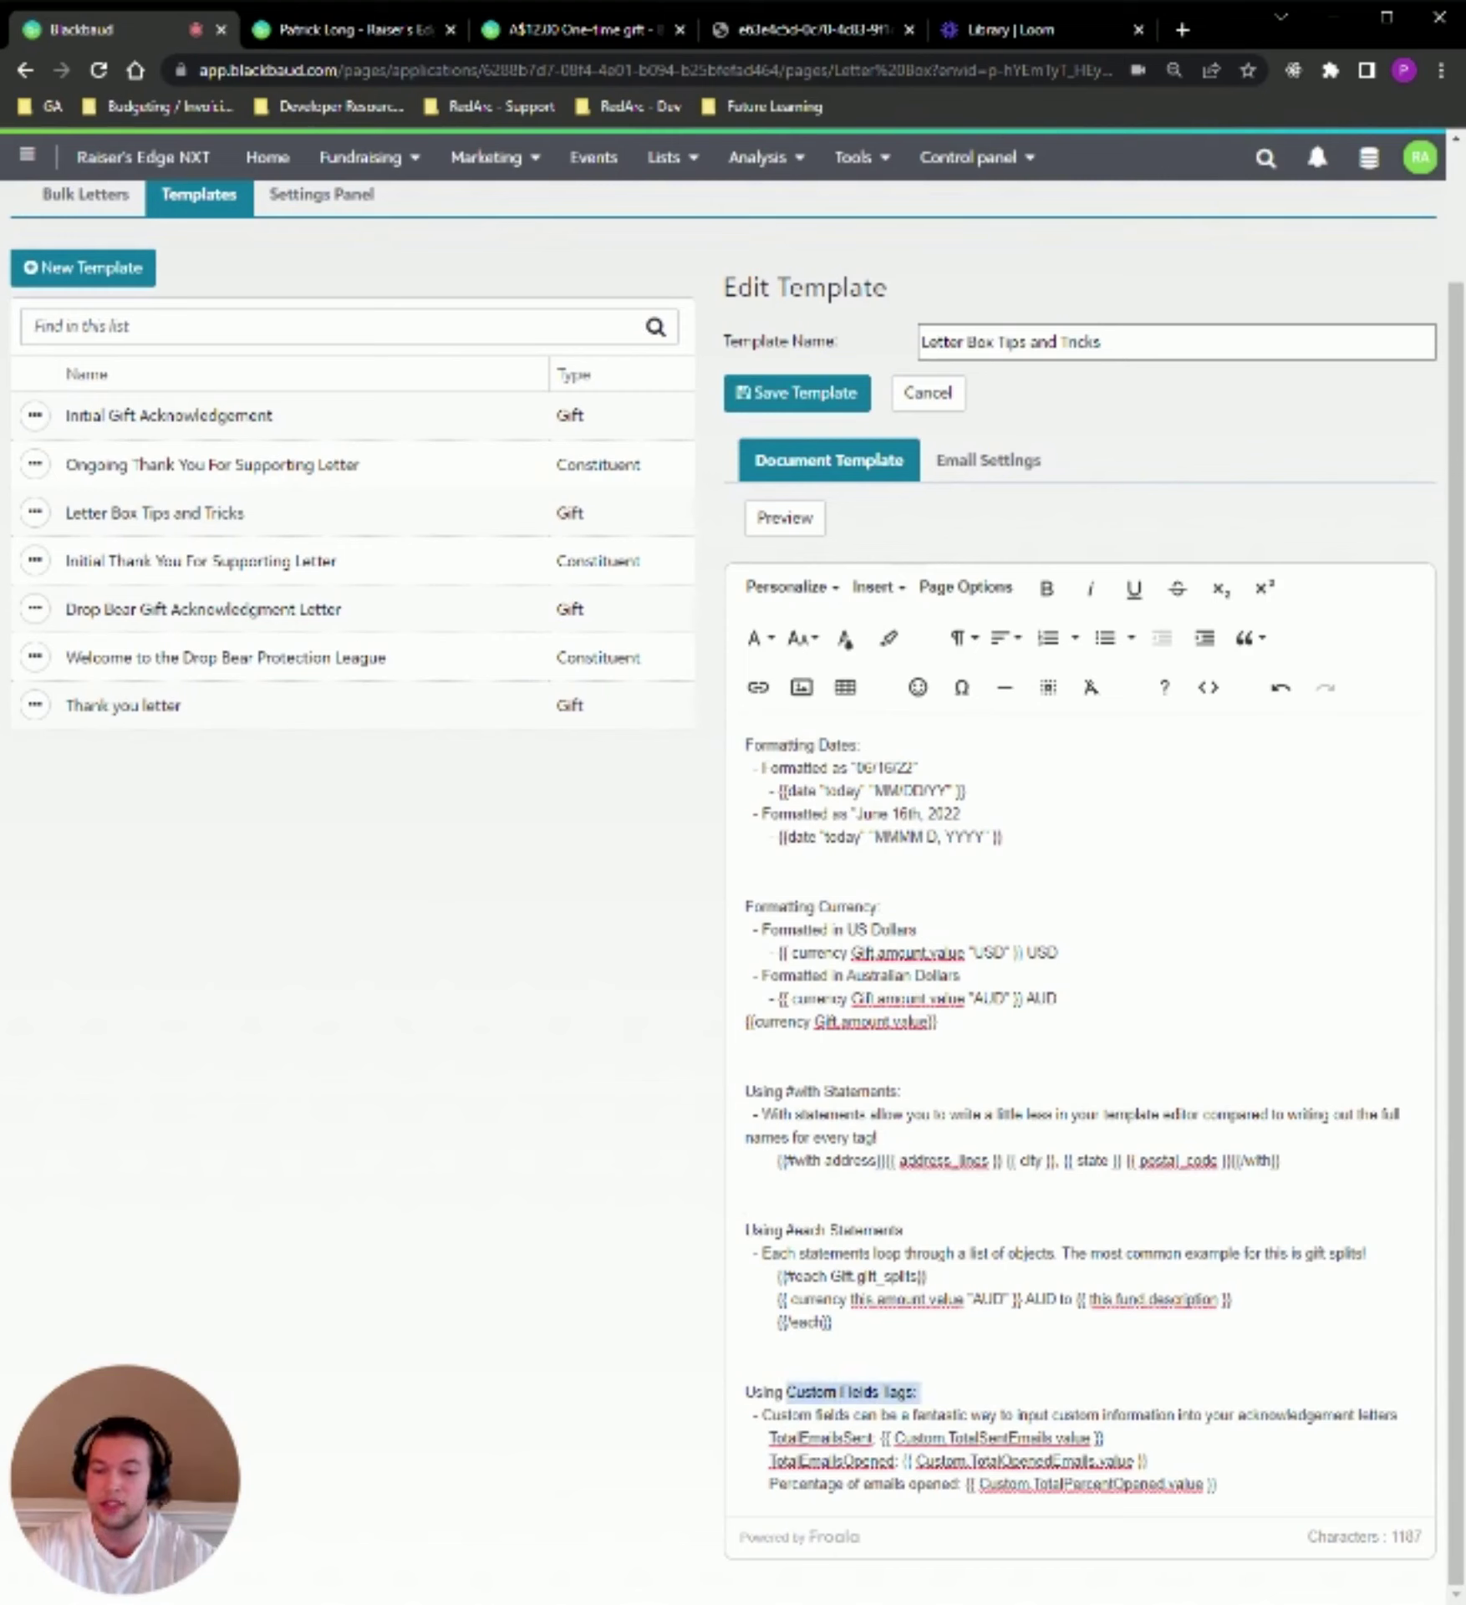
{"action": "left_click", "coordinate": [918, 1392]}
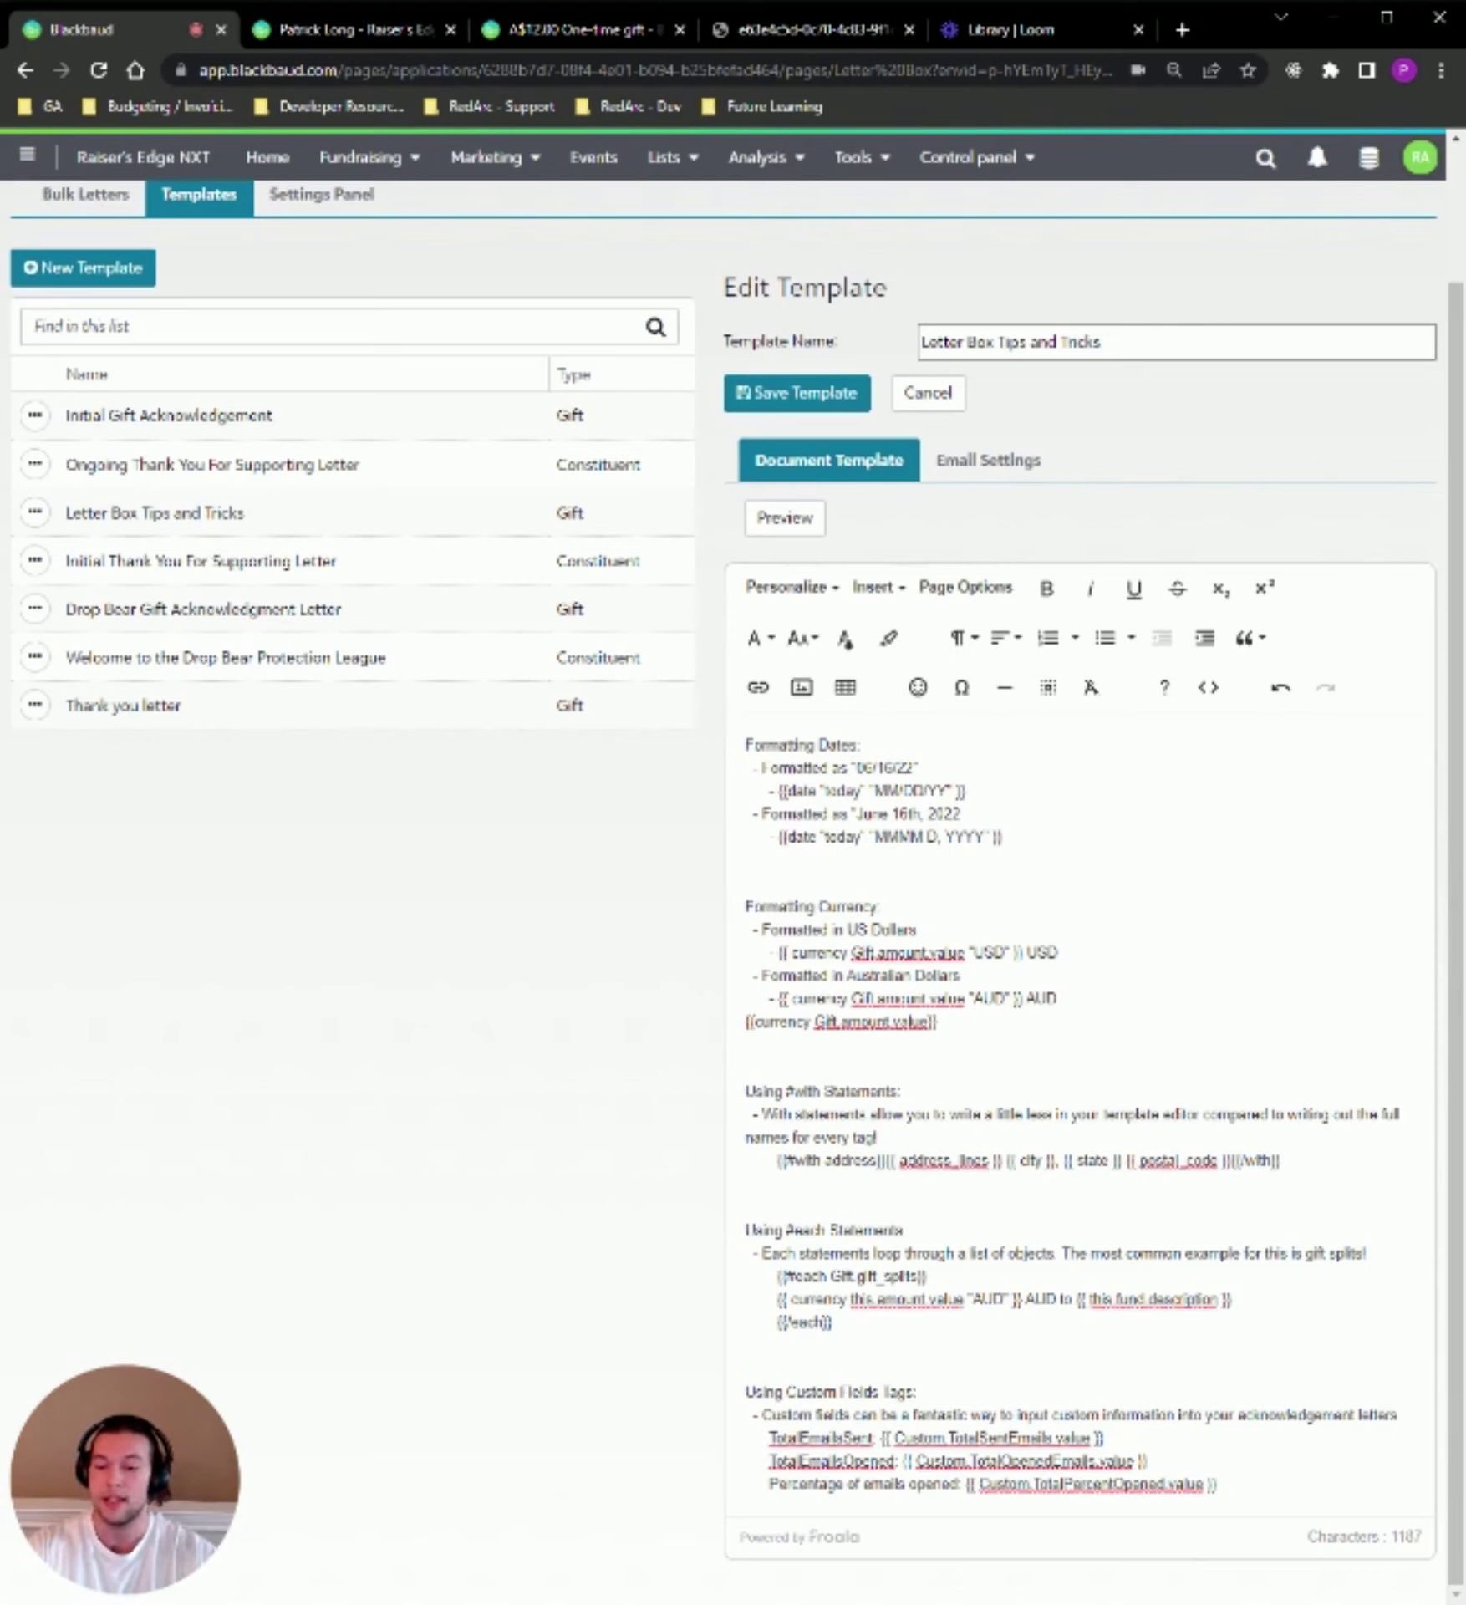
{"action": "double_click", "coordinate": [843, 1438]}
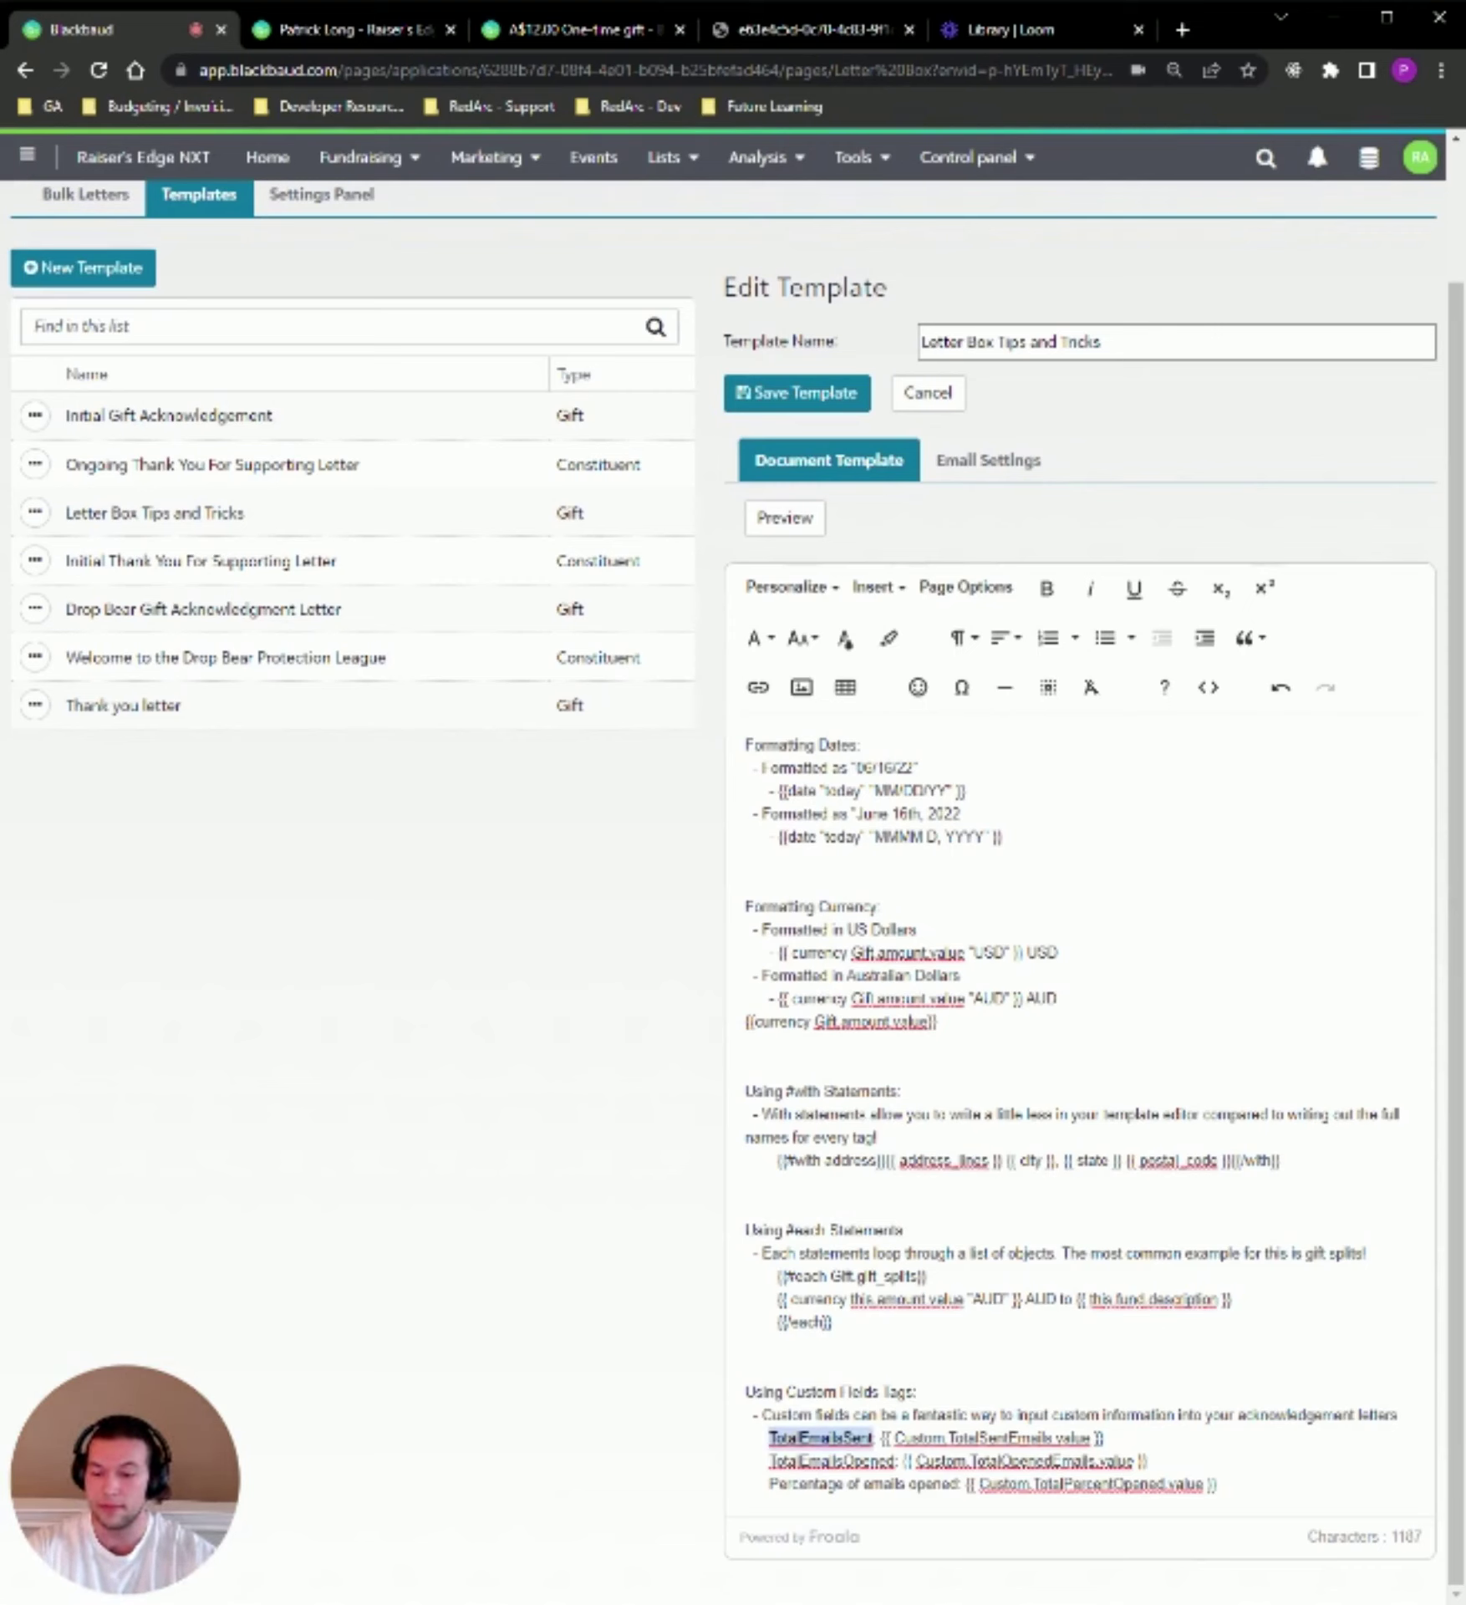
{"action": "double_click", "coordinate": [843, 1460]}
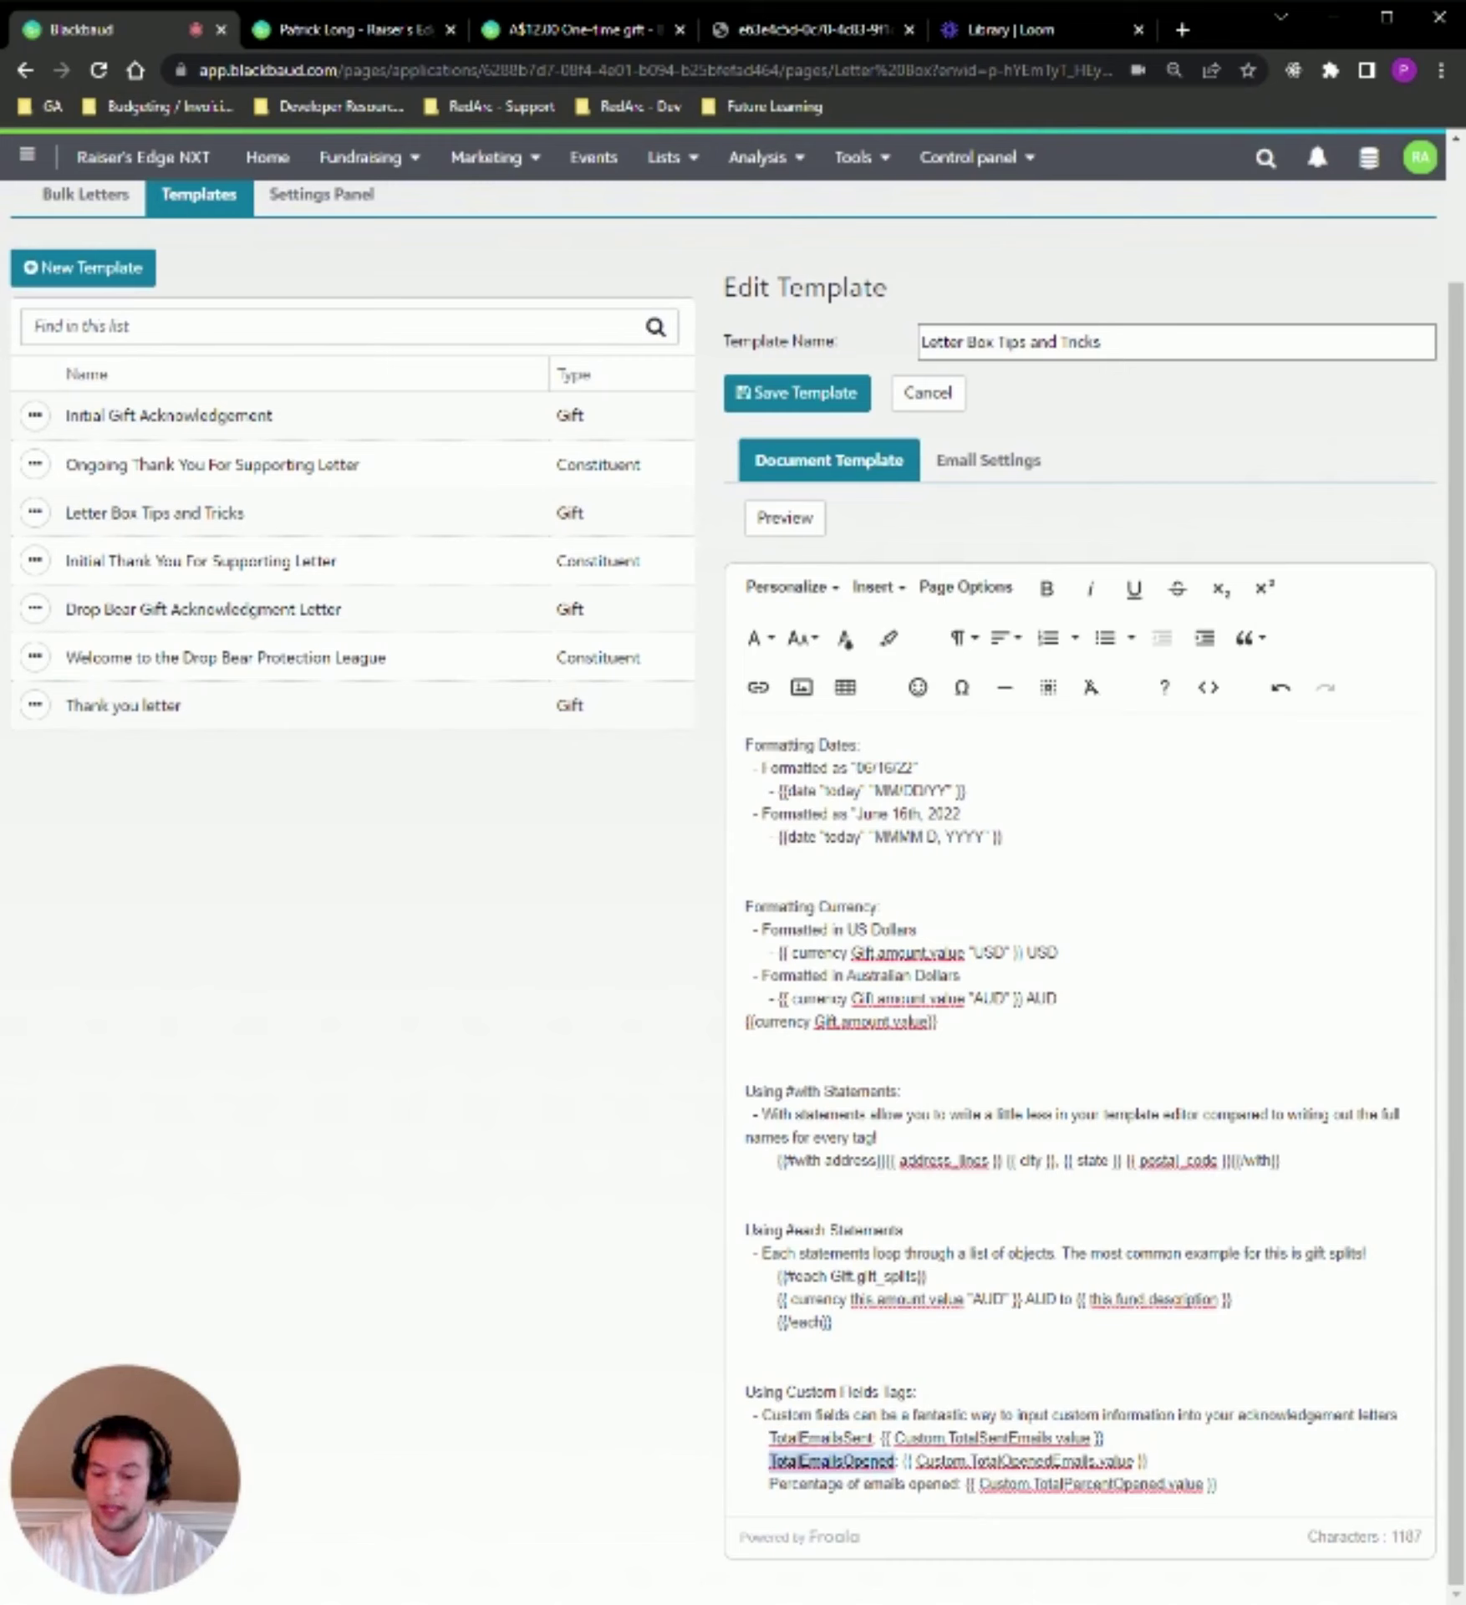
Examine the parts of the {{ Custom.TotalSentEmails.value }} tag: the Custom prefix, the field name TotalSentEmails and the value suffix
{"action": "left_click", "coordinate": [882, 1438]}
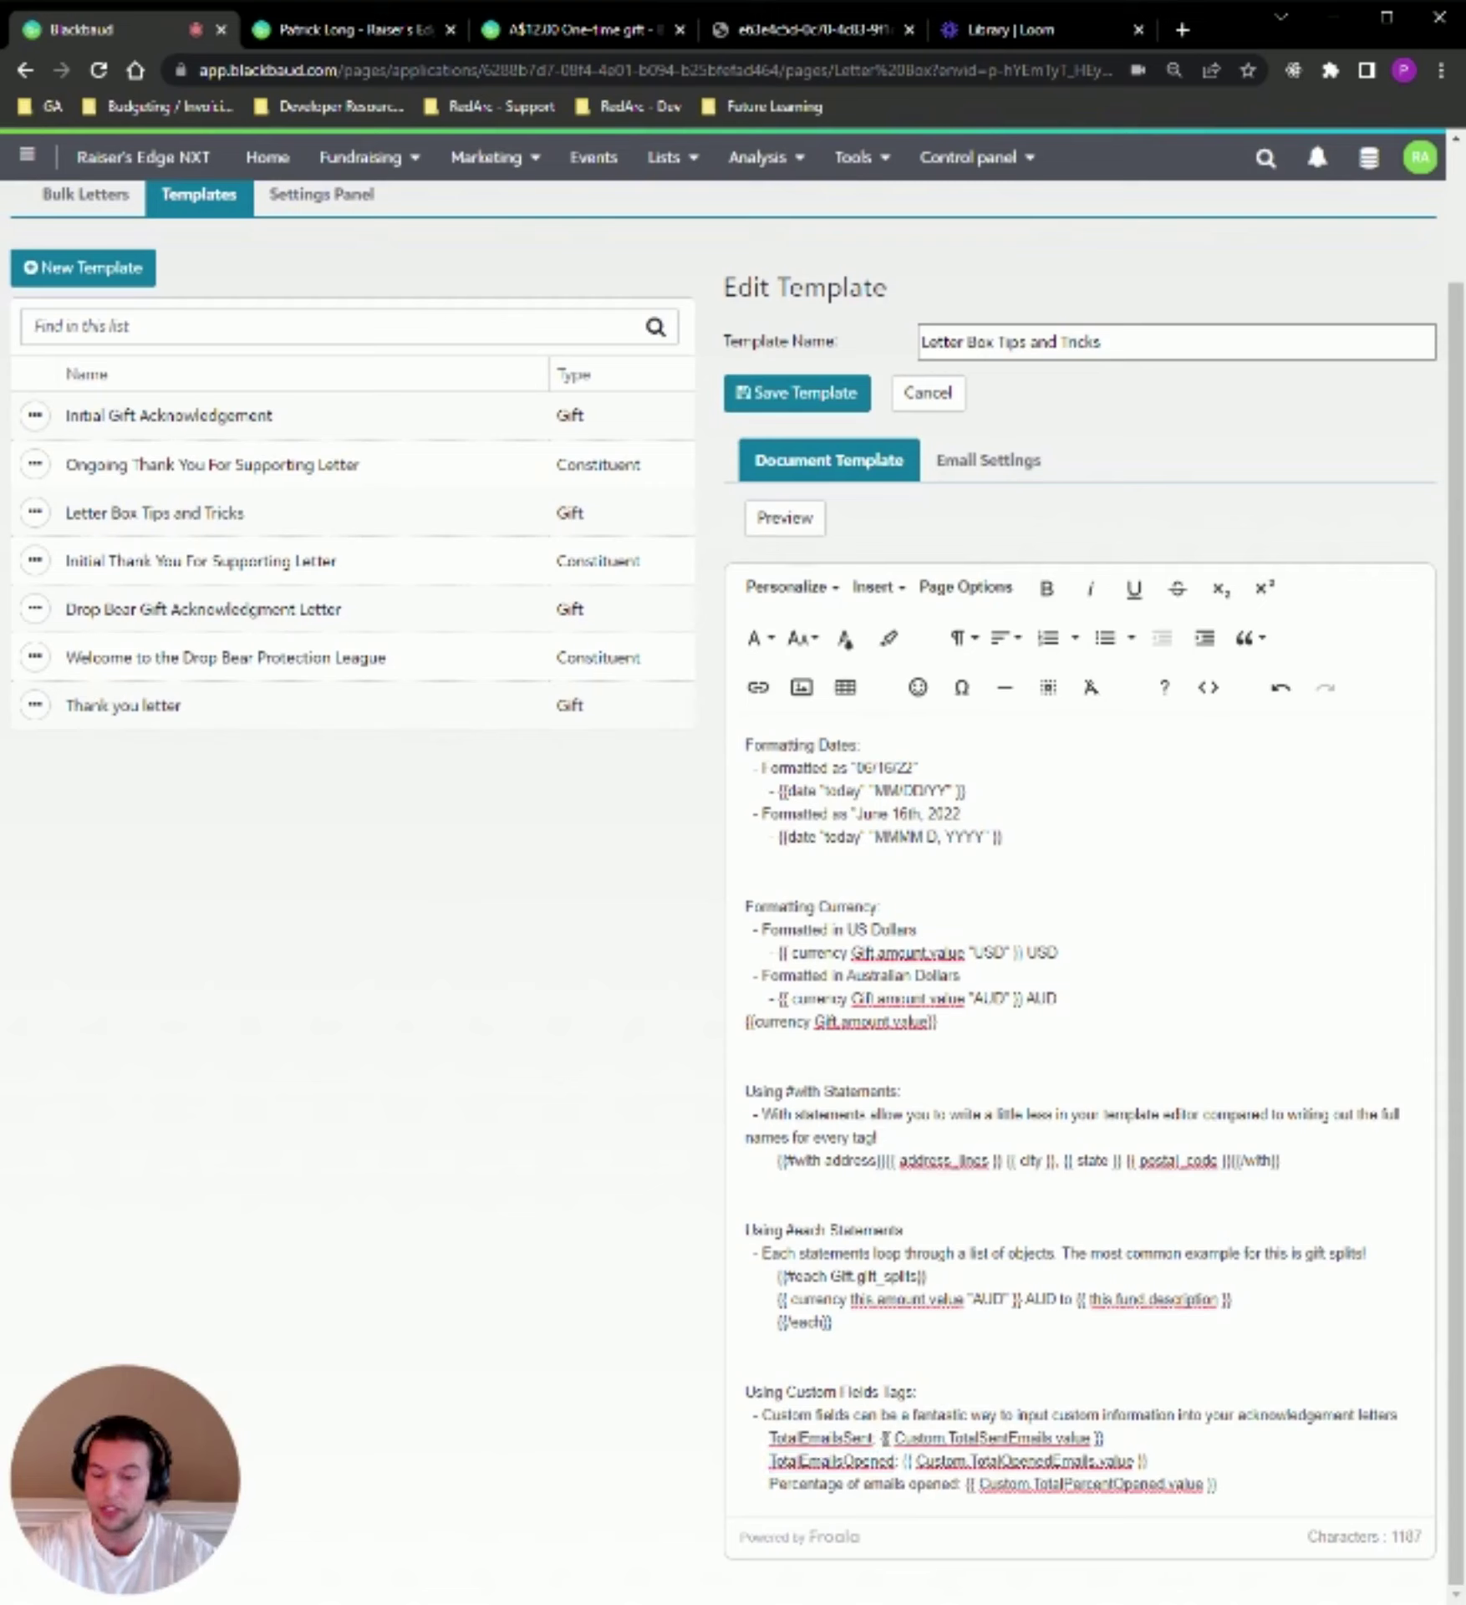
{"action": "double_click", "coordinate": [932, 1438]}
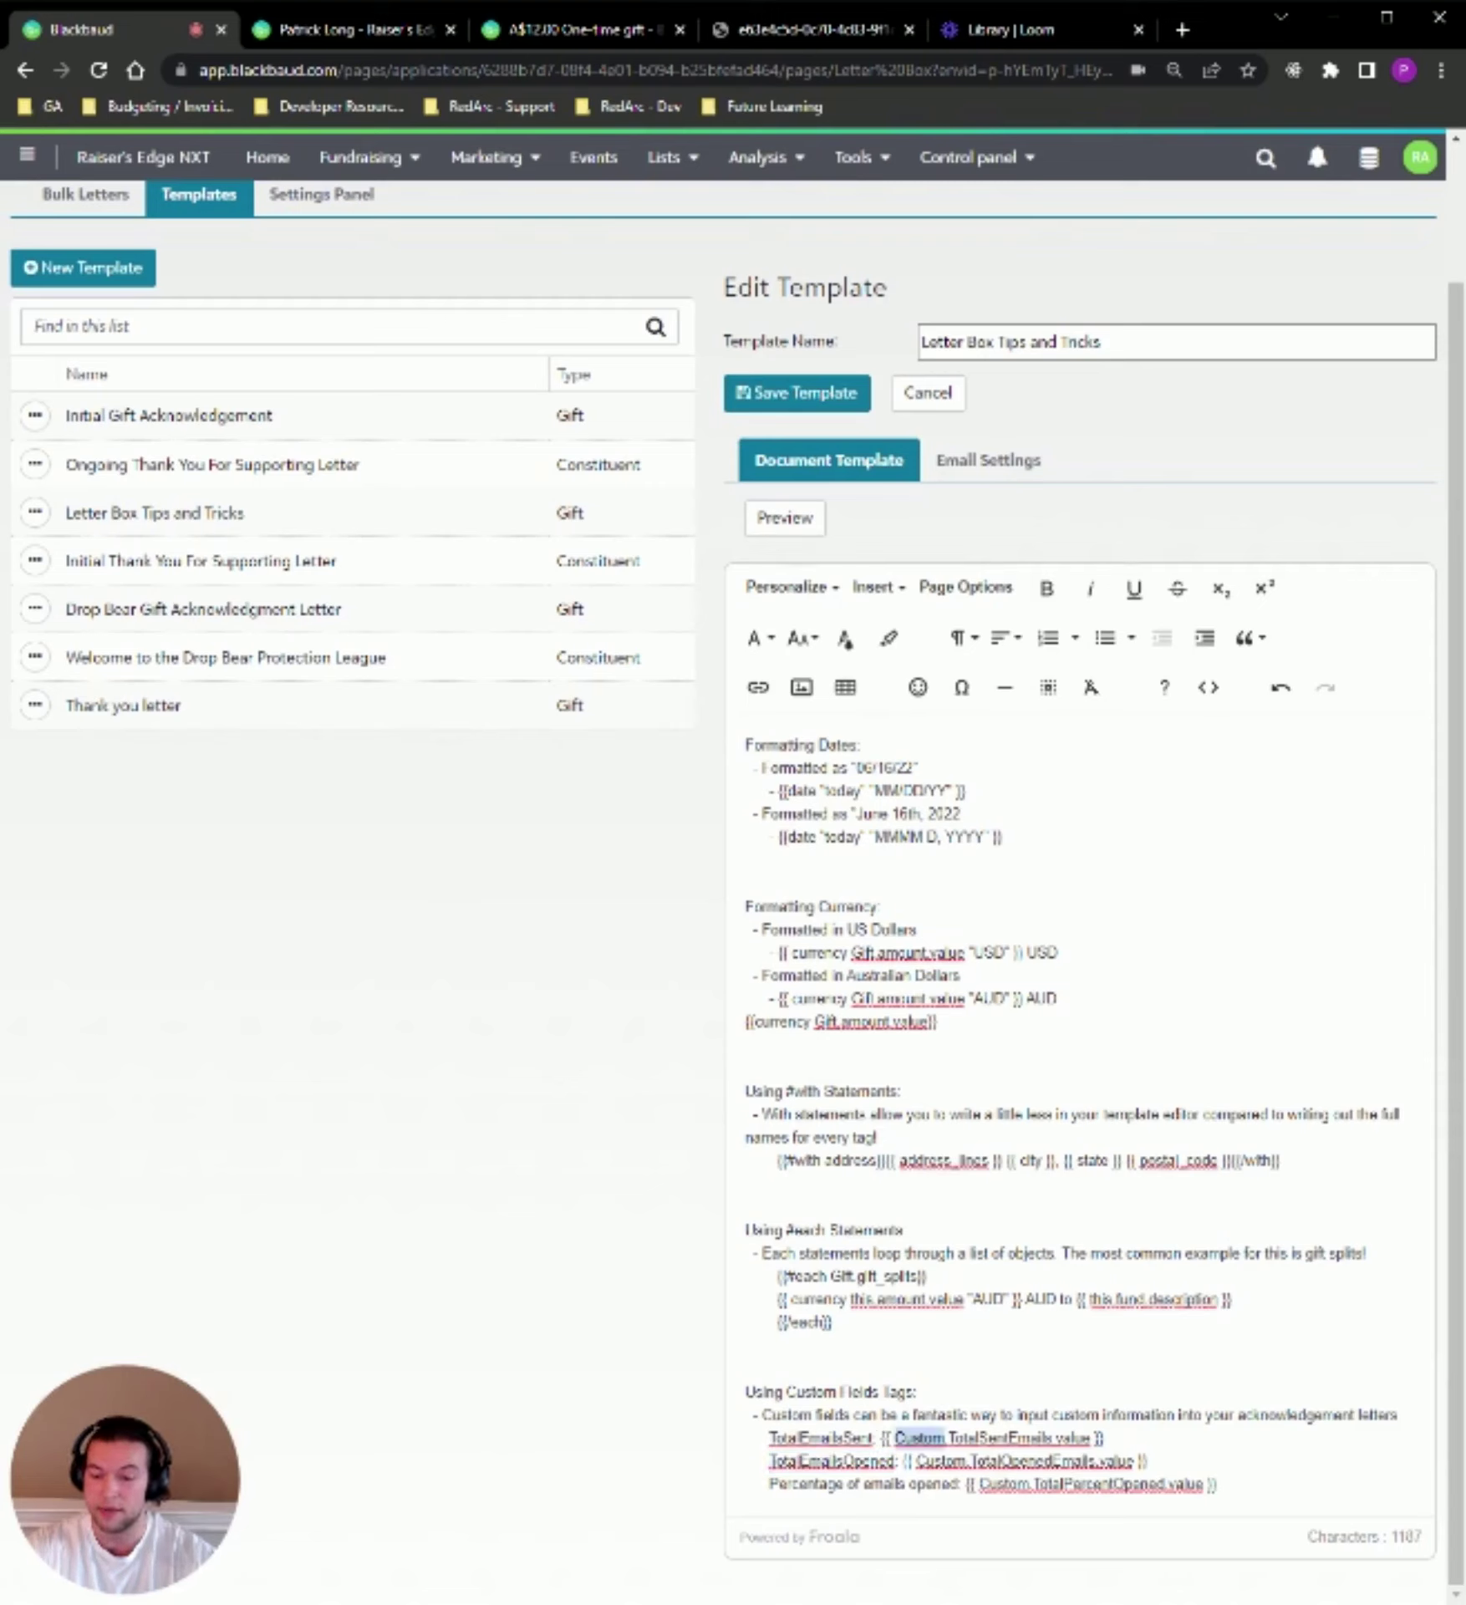
{"action": "double_click", "coordinate": [999, 1438]}
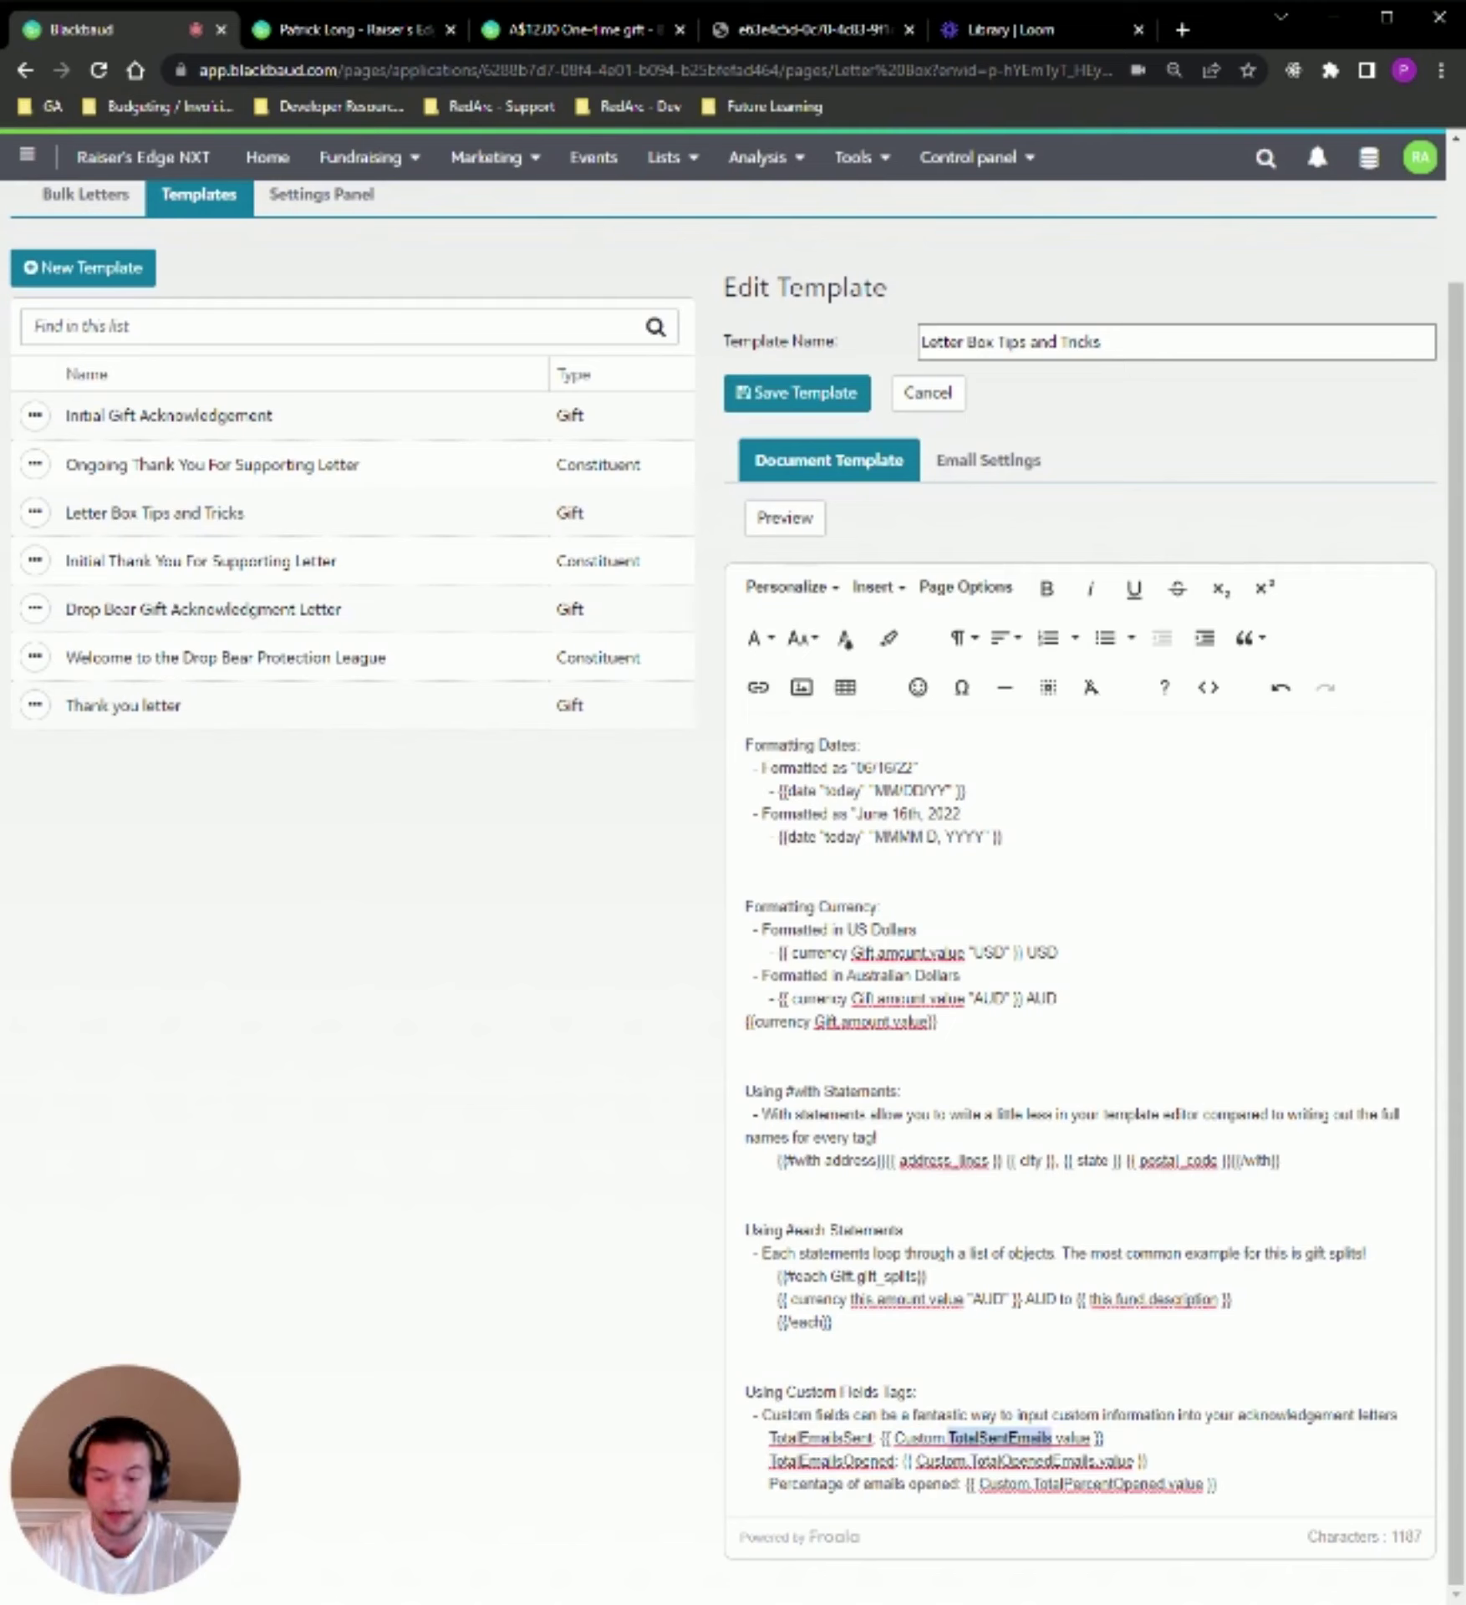
{"action": "double_click", "coordinate": [1073, 1438]}
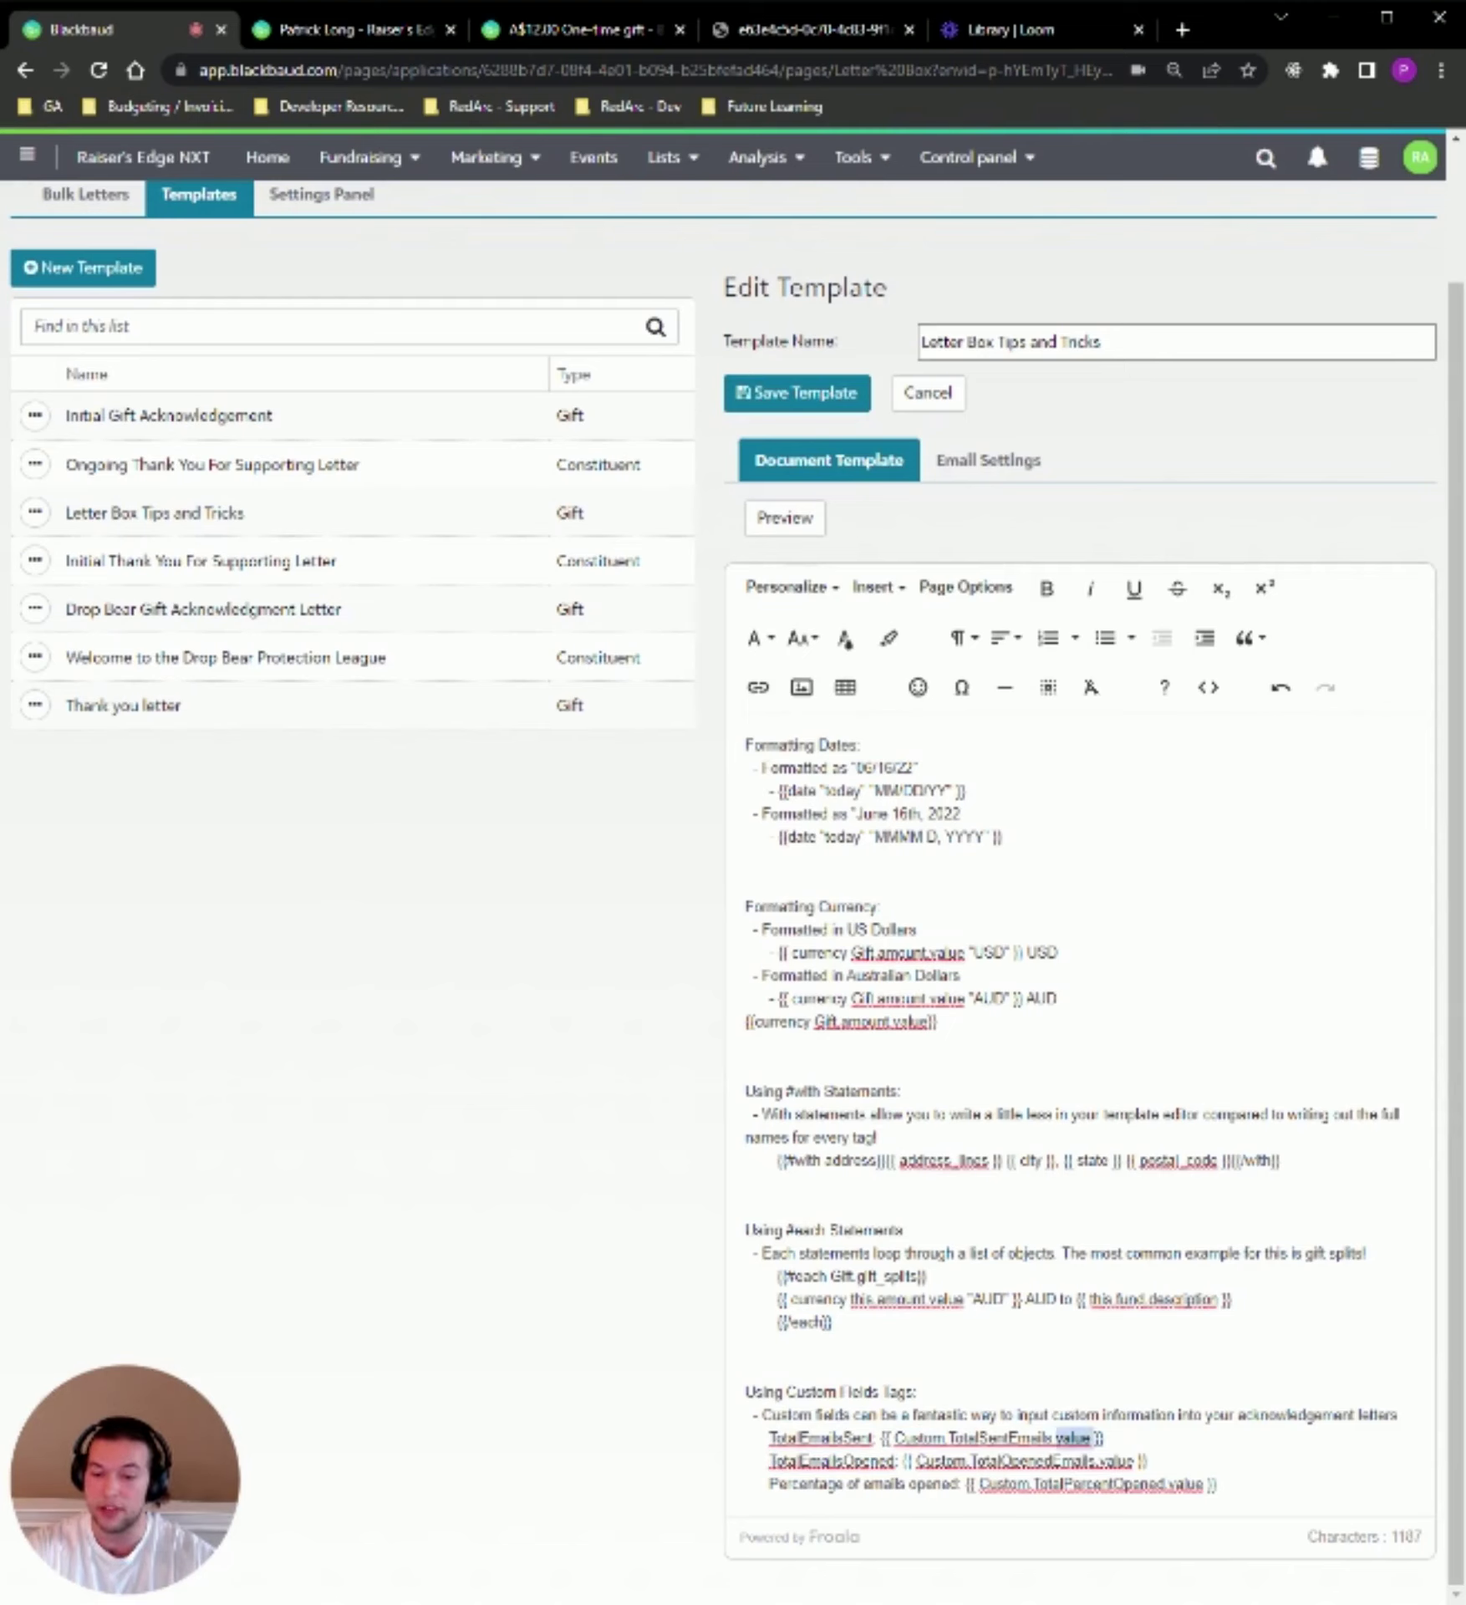
{"action": "left_click", "coordinate": [1105, 1438]}
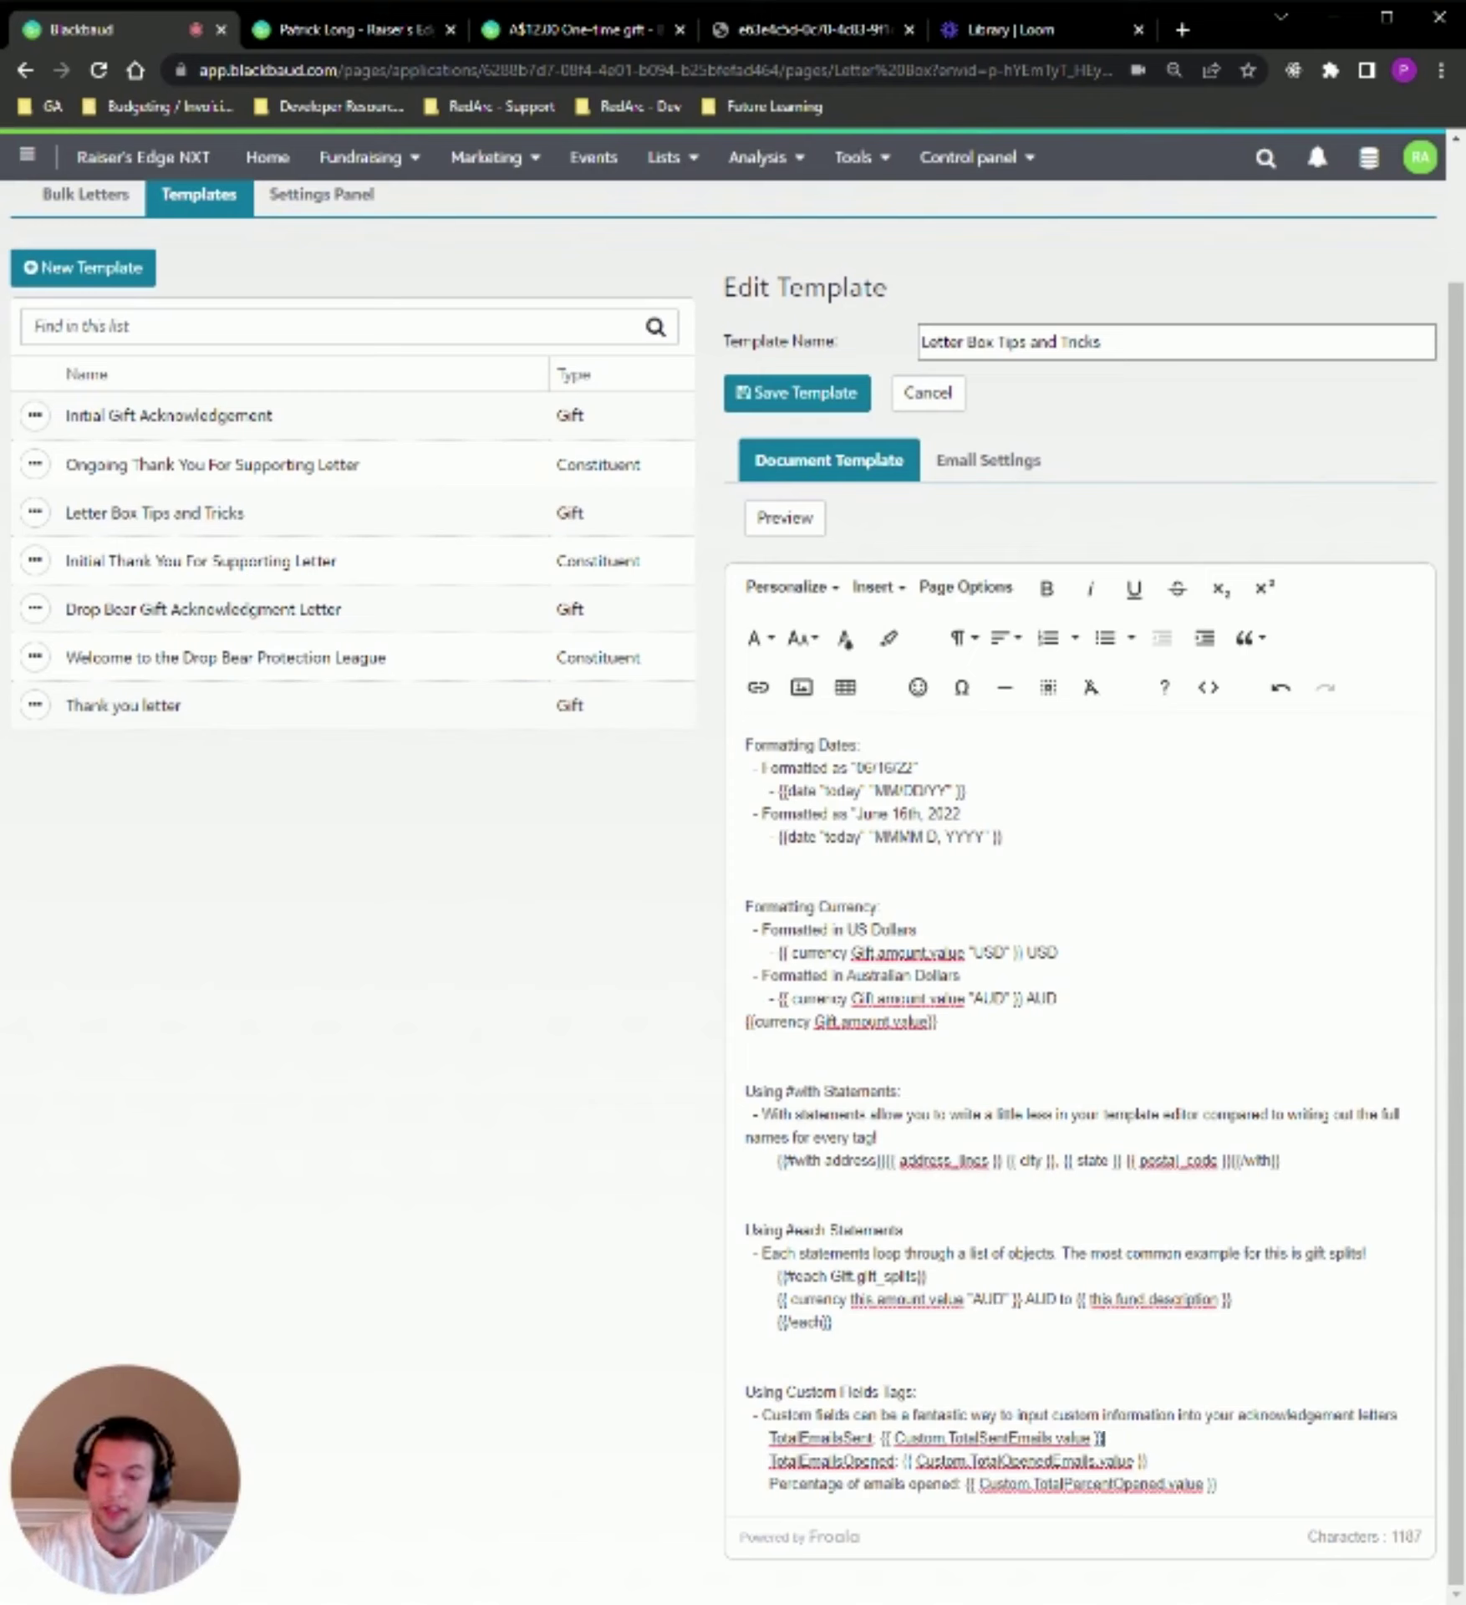
{"action": "left_click", "coordinate": [948, 1438]}
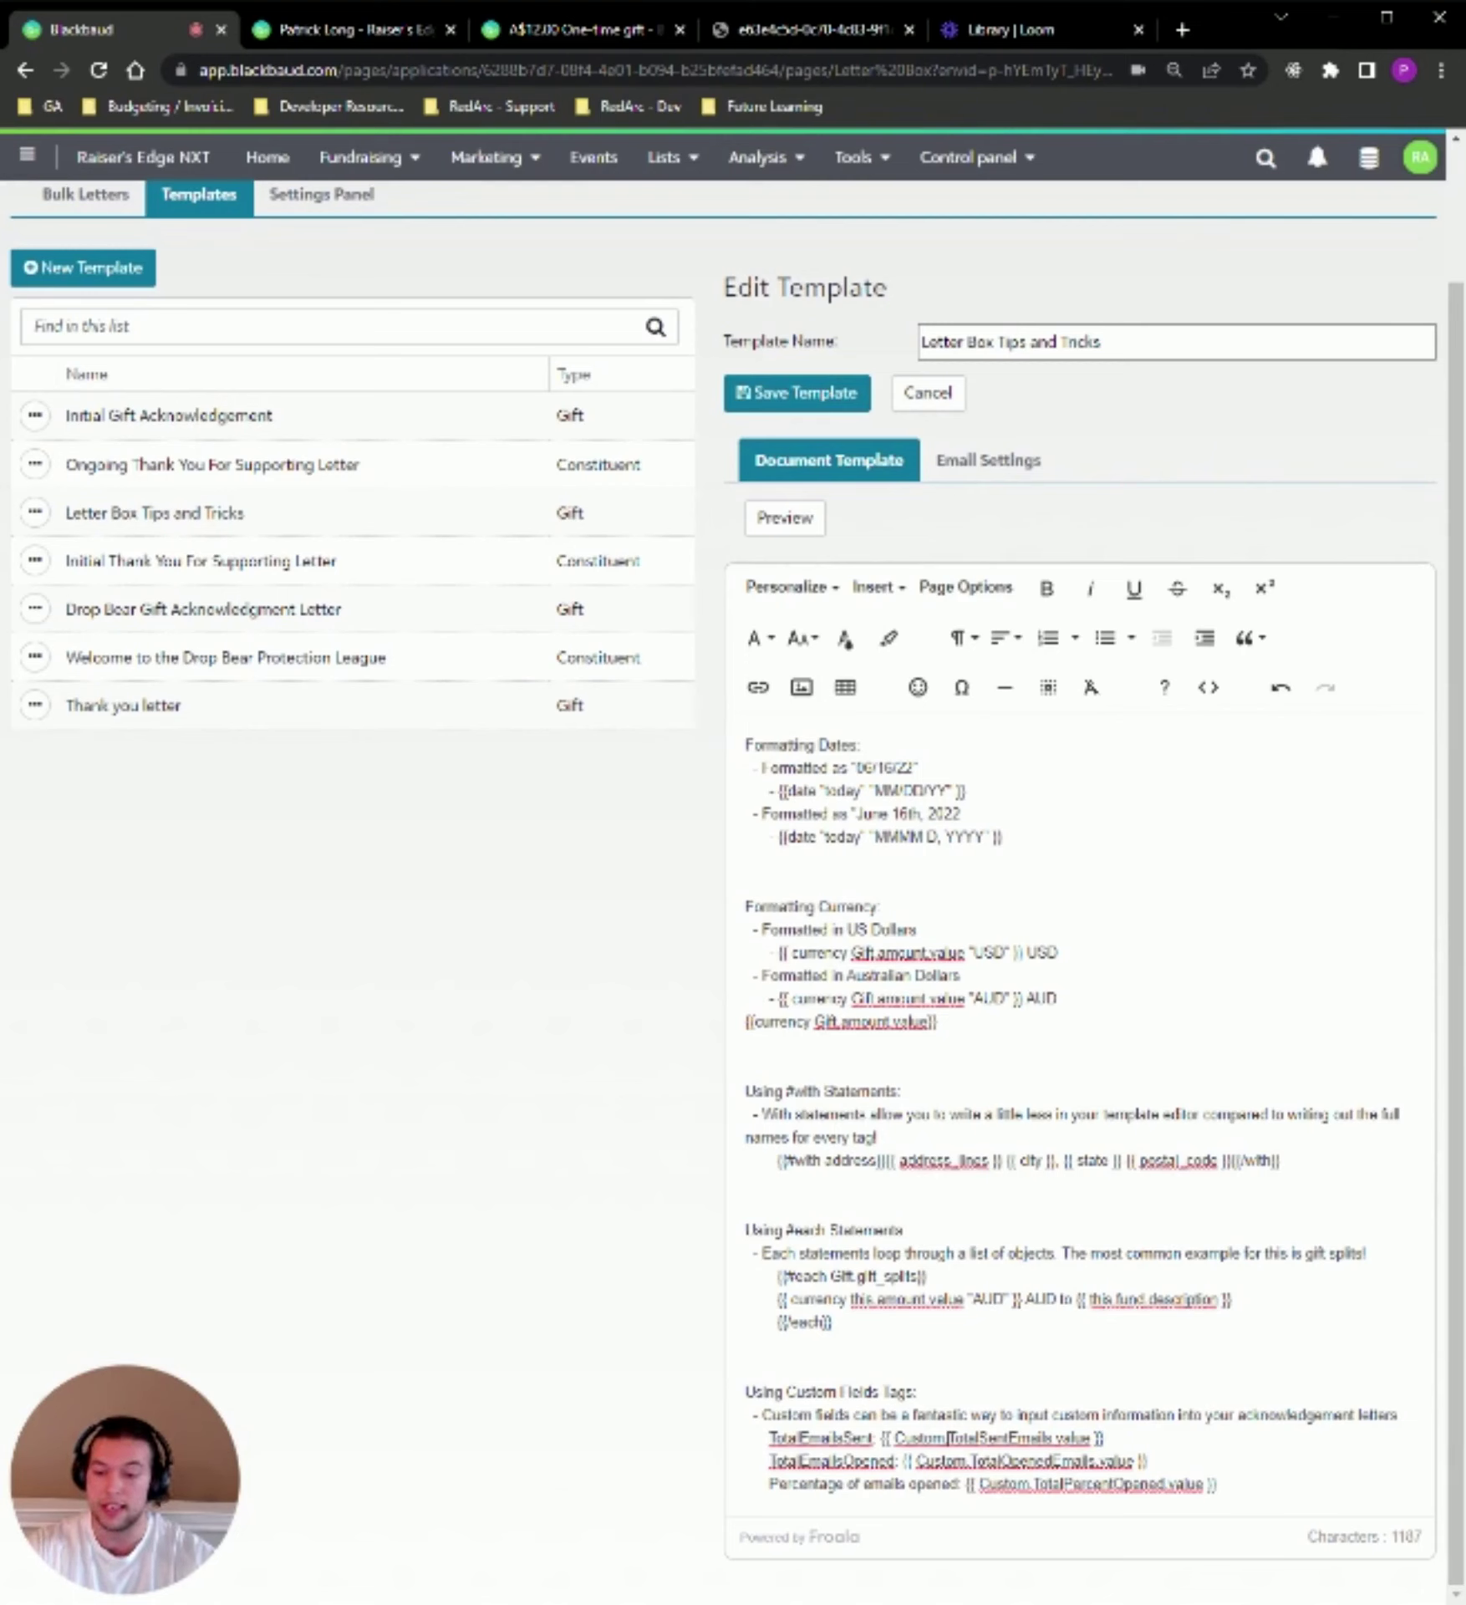
{"action": "left_click_drag", "start_coordinate": [948, 1438], "coordinate": [1052, 1438]}
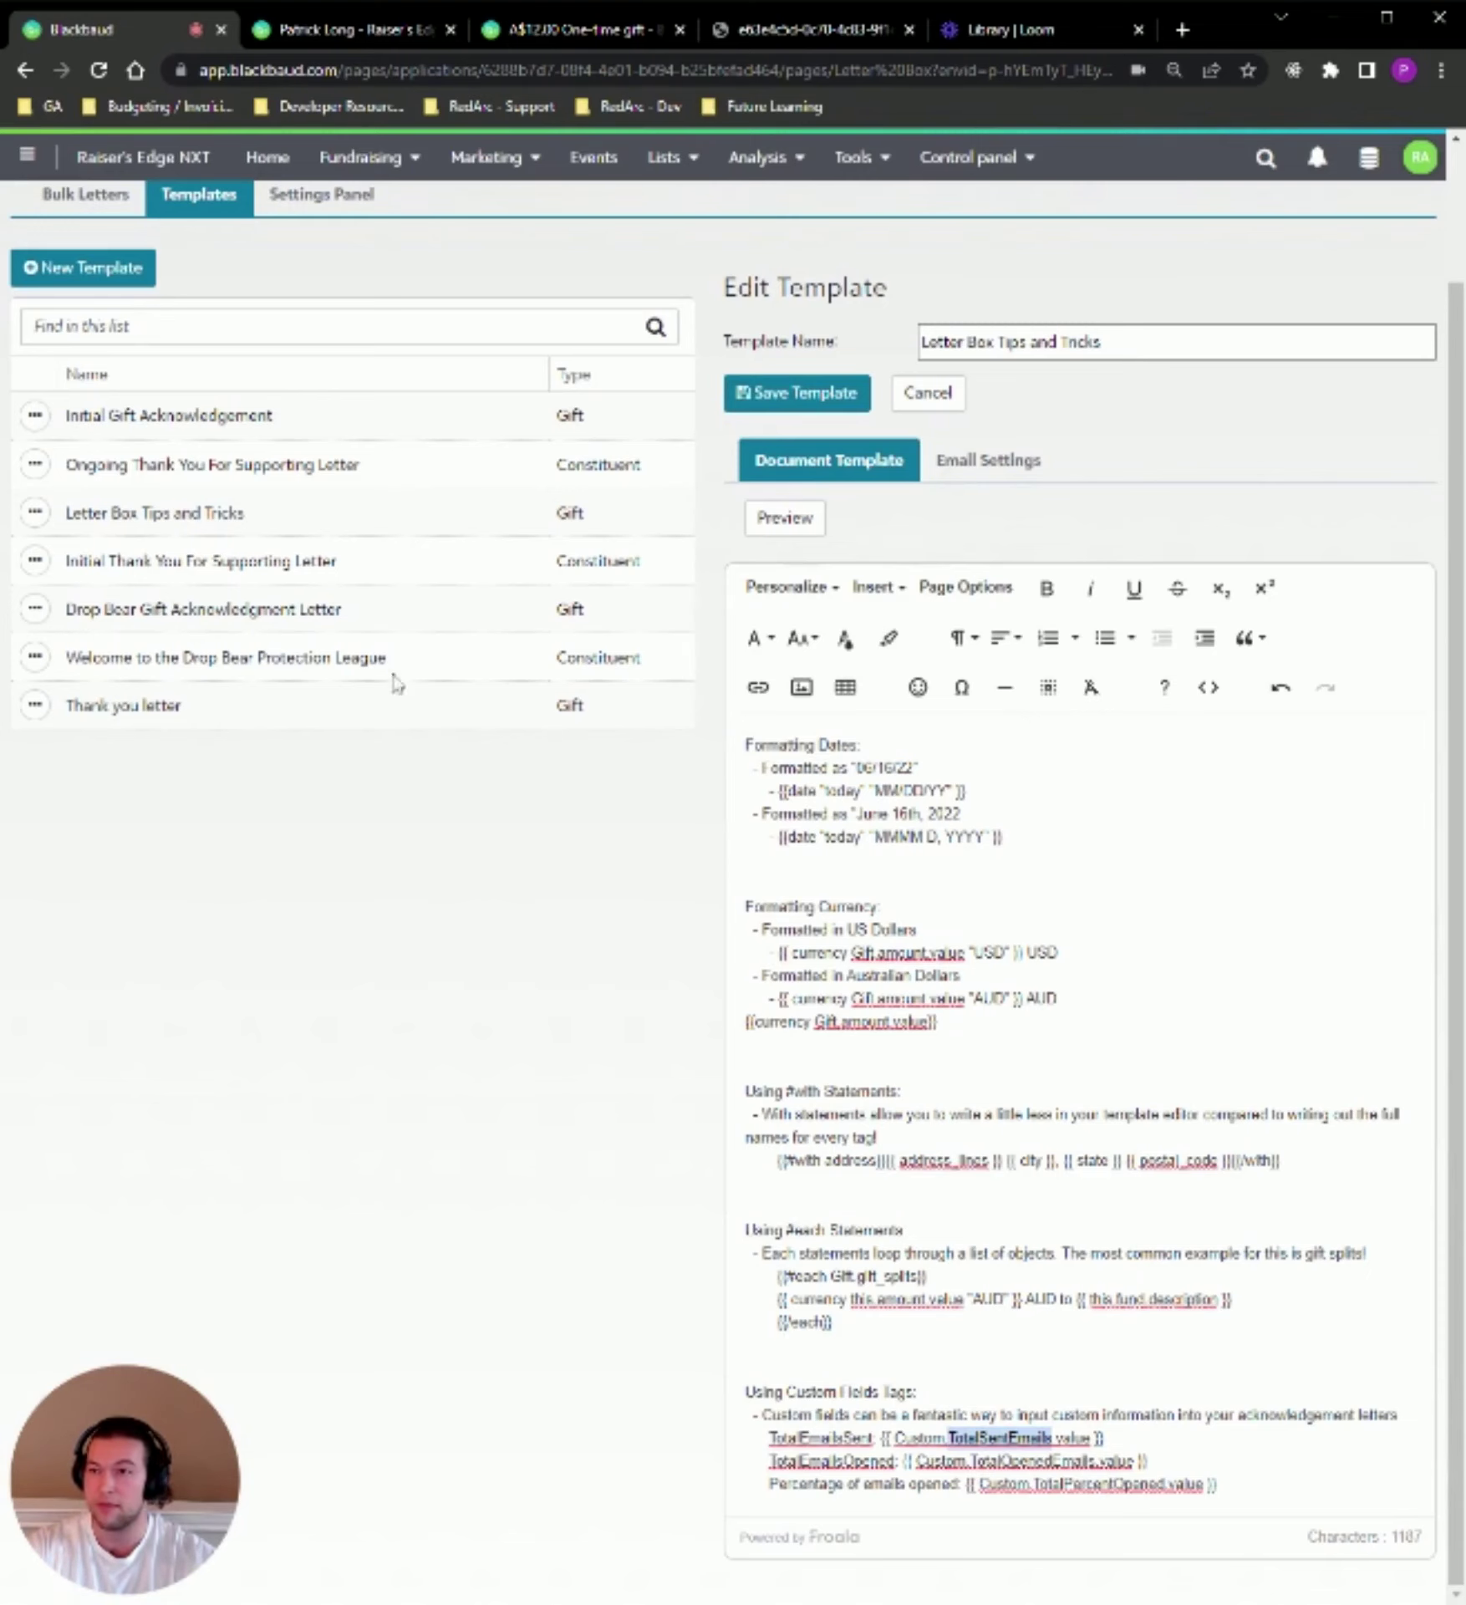
View the gift record and its generated letter PDF, examining the address under #with Statements and the gift split under #each Statements
{"action": "left_click", "coordinate": [578, 34]}
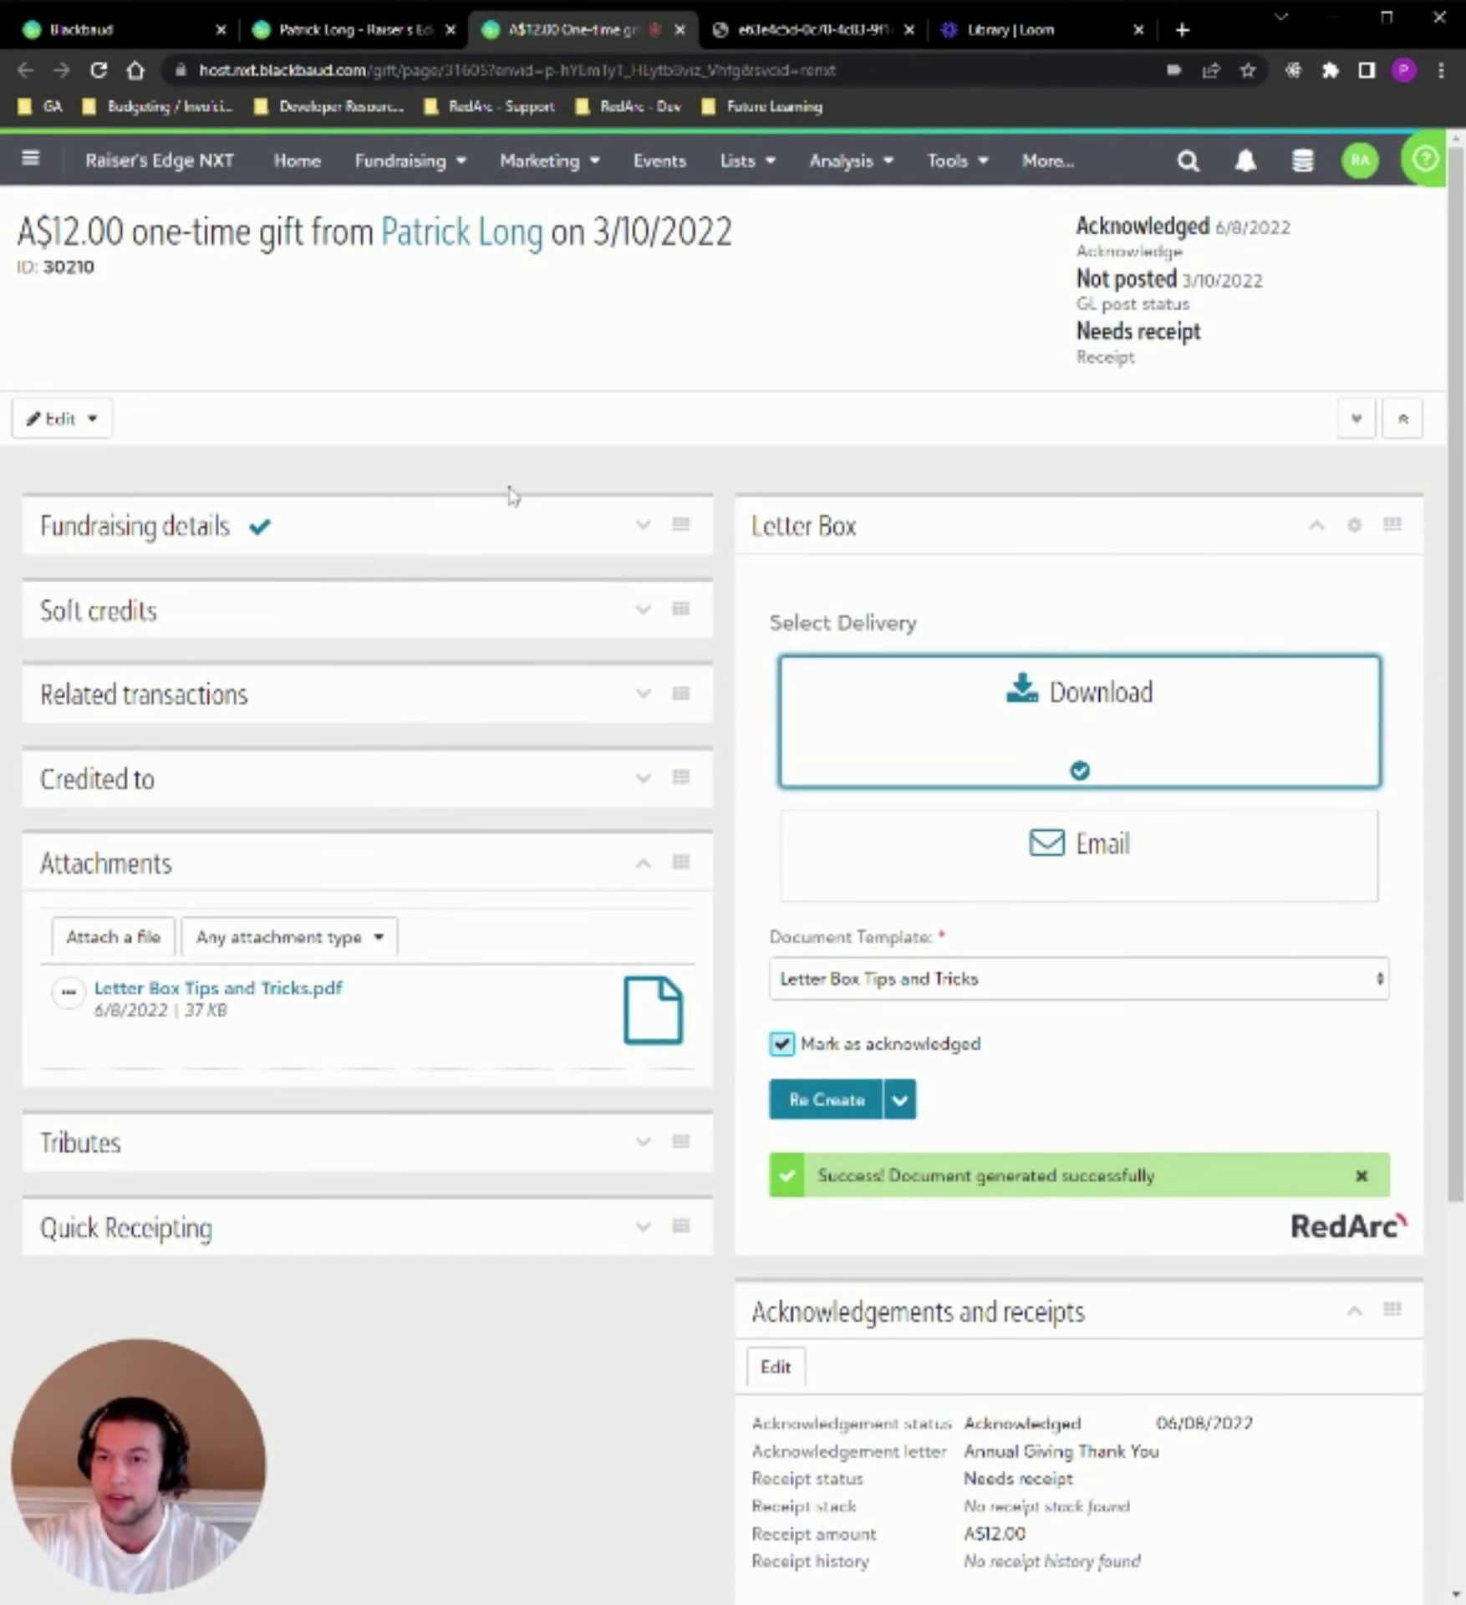
{"action": "left_click", "coordinate": [815, 32]}
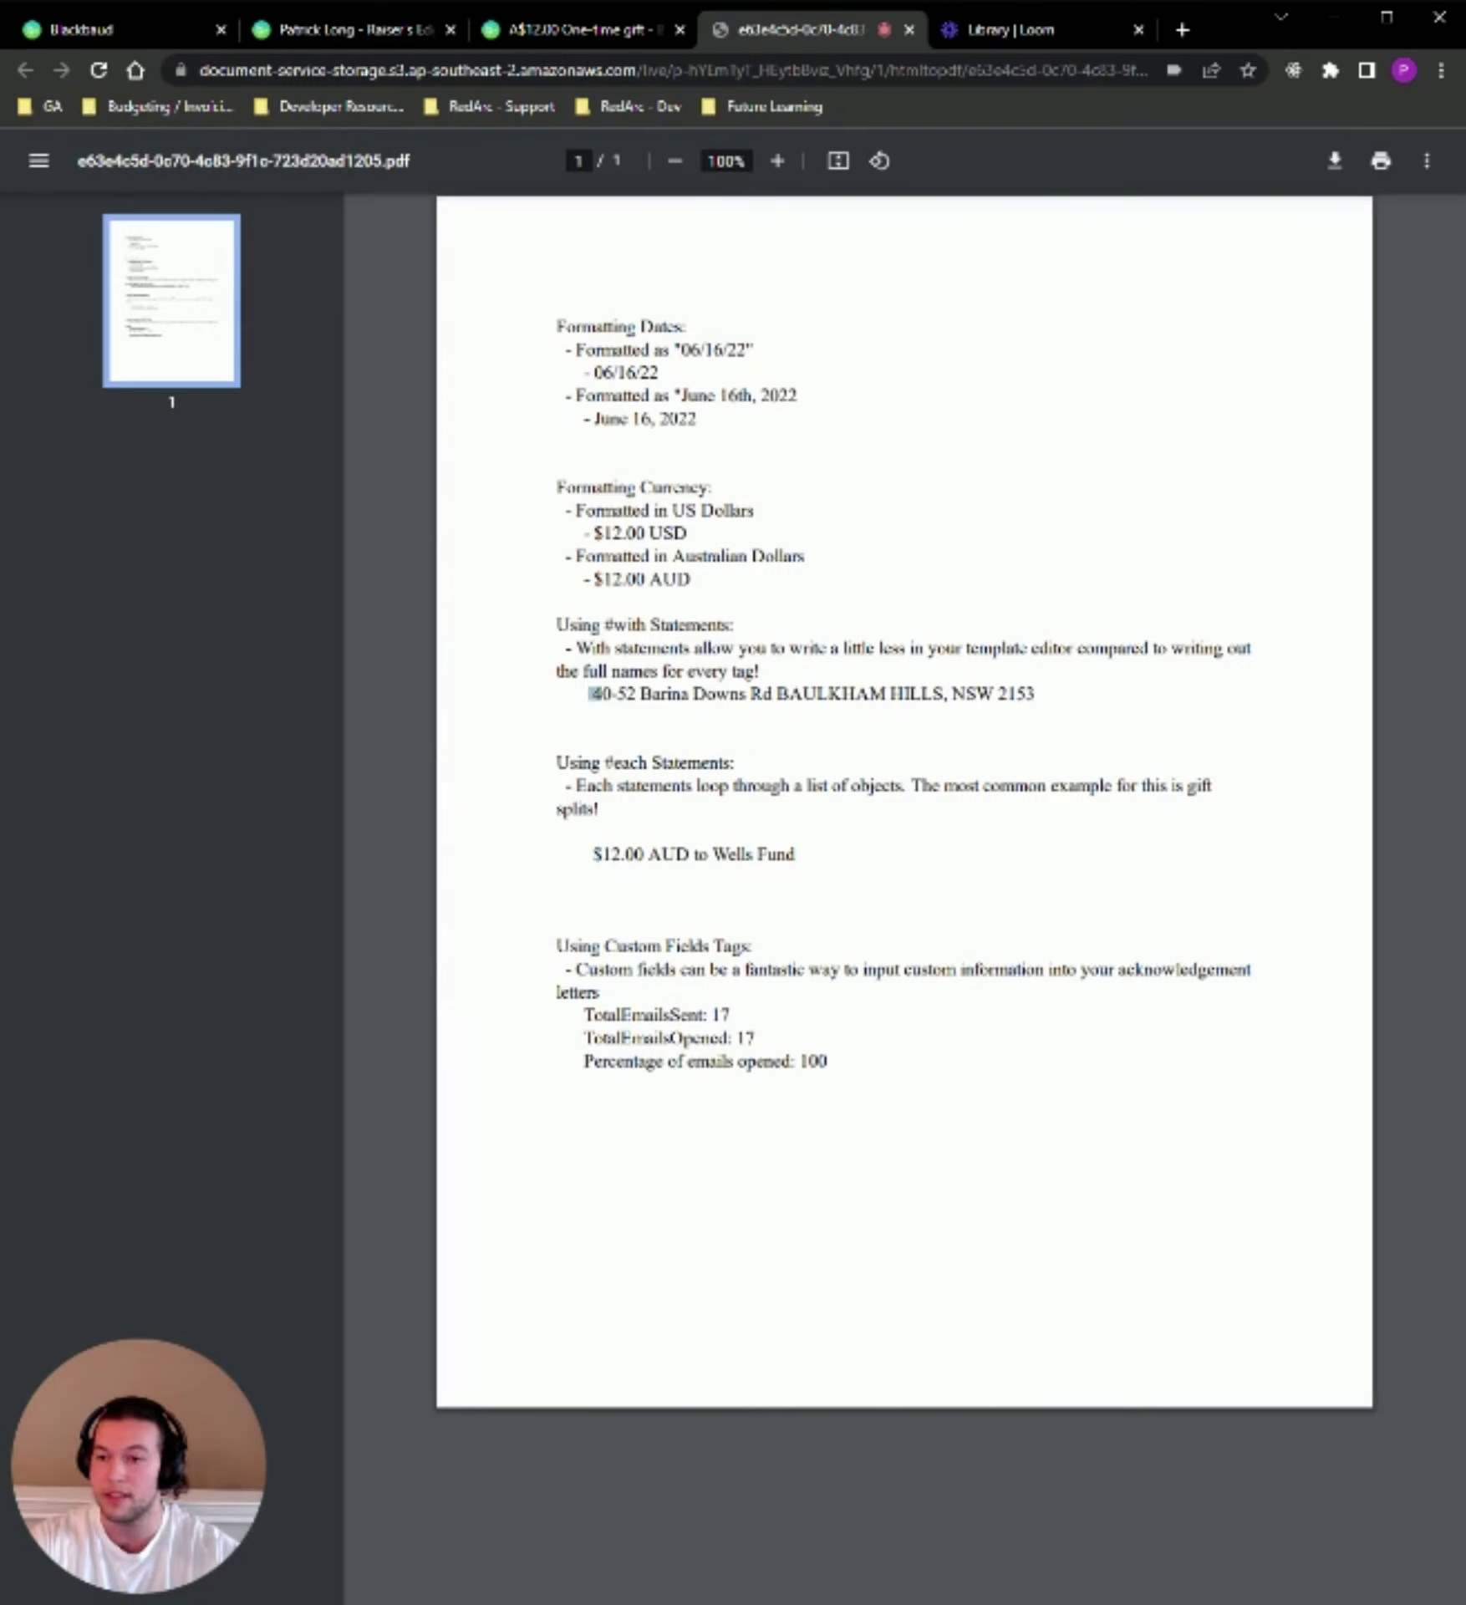
{"action": "left_click_drag", "start_coordinate": [590, 694], "coordinate": [1035, 696]}
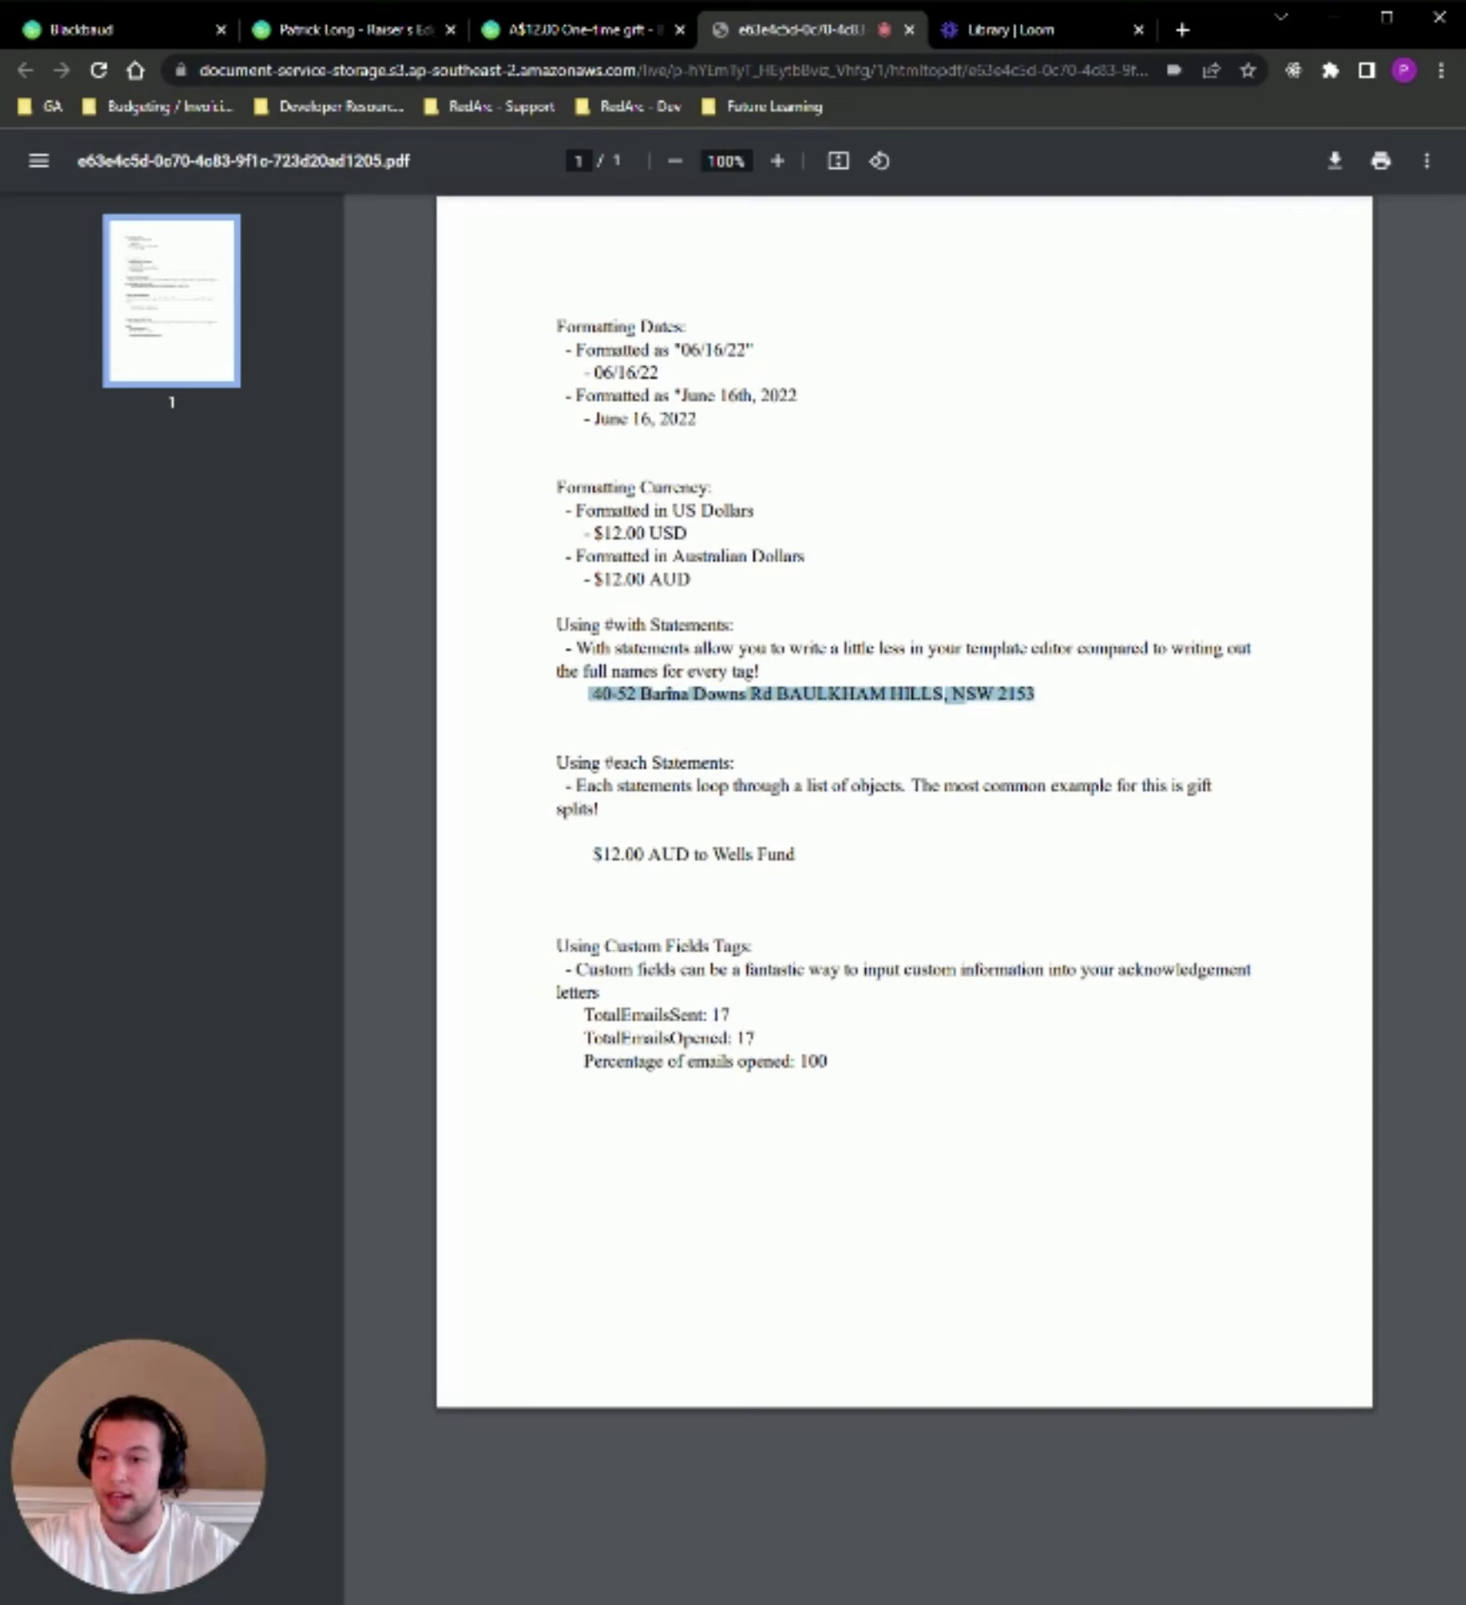
{"action": "left_click_drag", "start_coordinate": [593, 853], "coordinate": [796, 854]}
{"action": "left_click", "coordinate": [602, 842]}
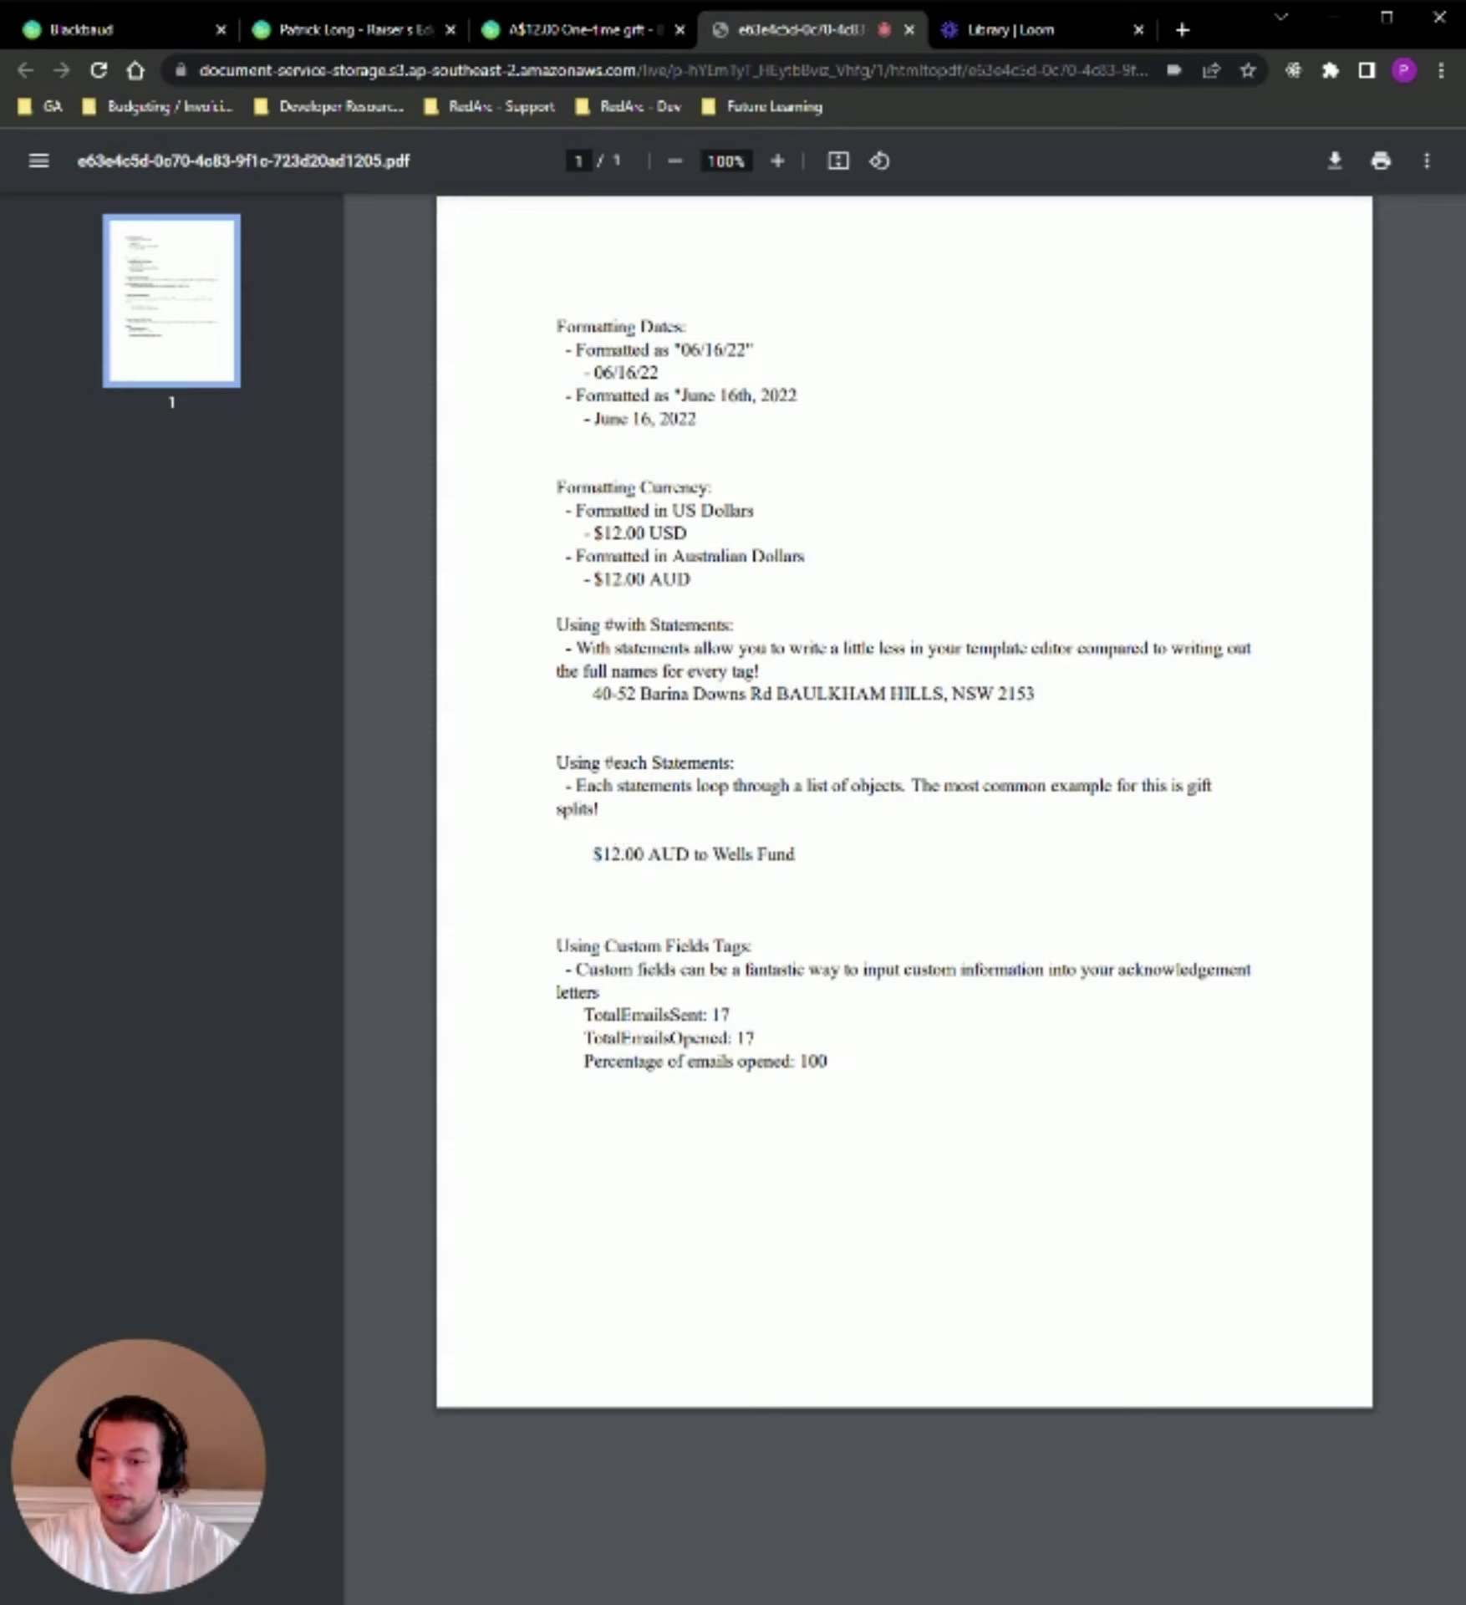
{"action": "left_click_drag", "start_coordinate": [588, 853], "coordinate": [796, 854]}
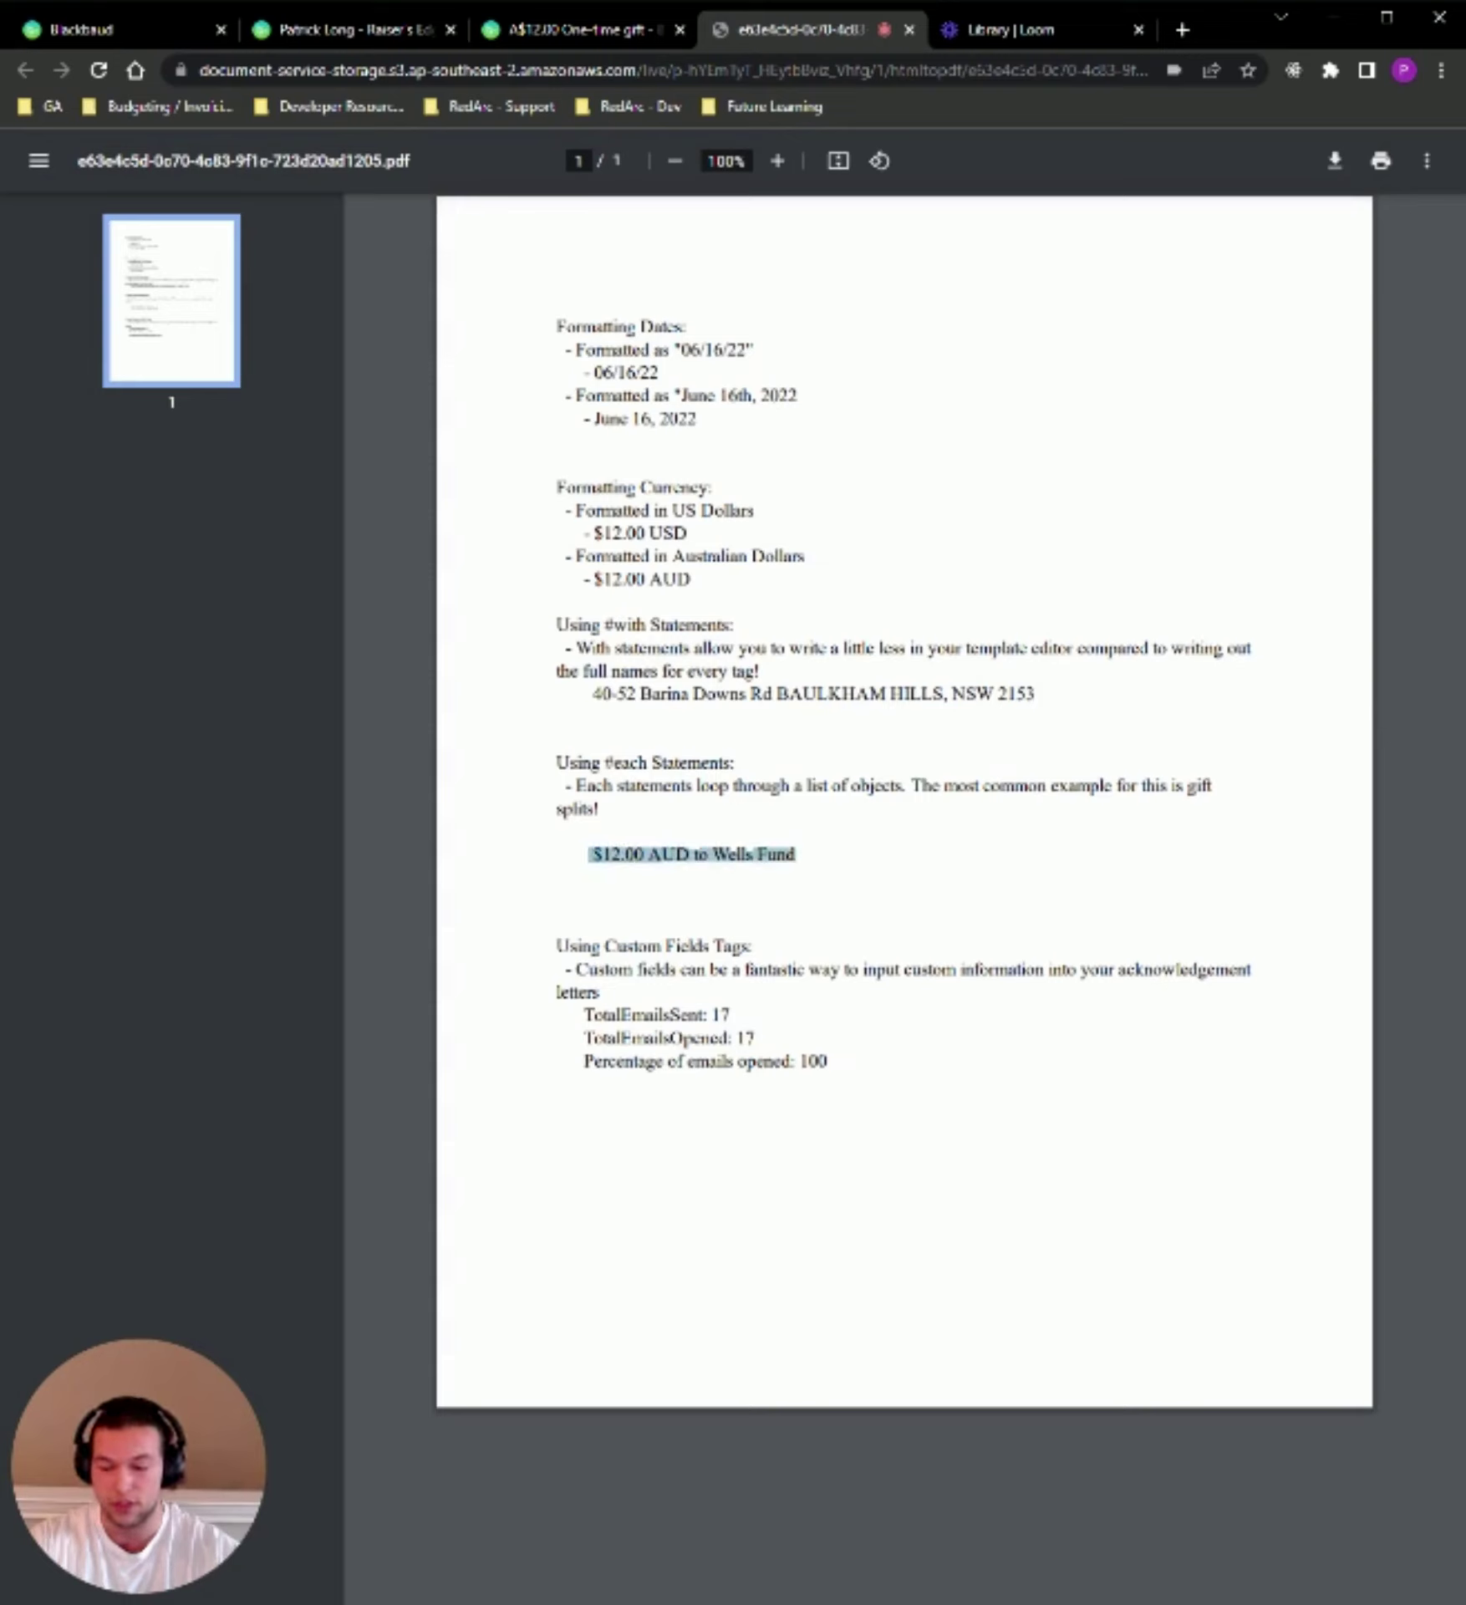
{"action": "left_click", "coordinate": [645, 898]}
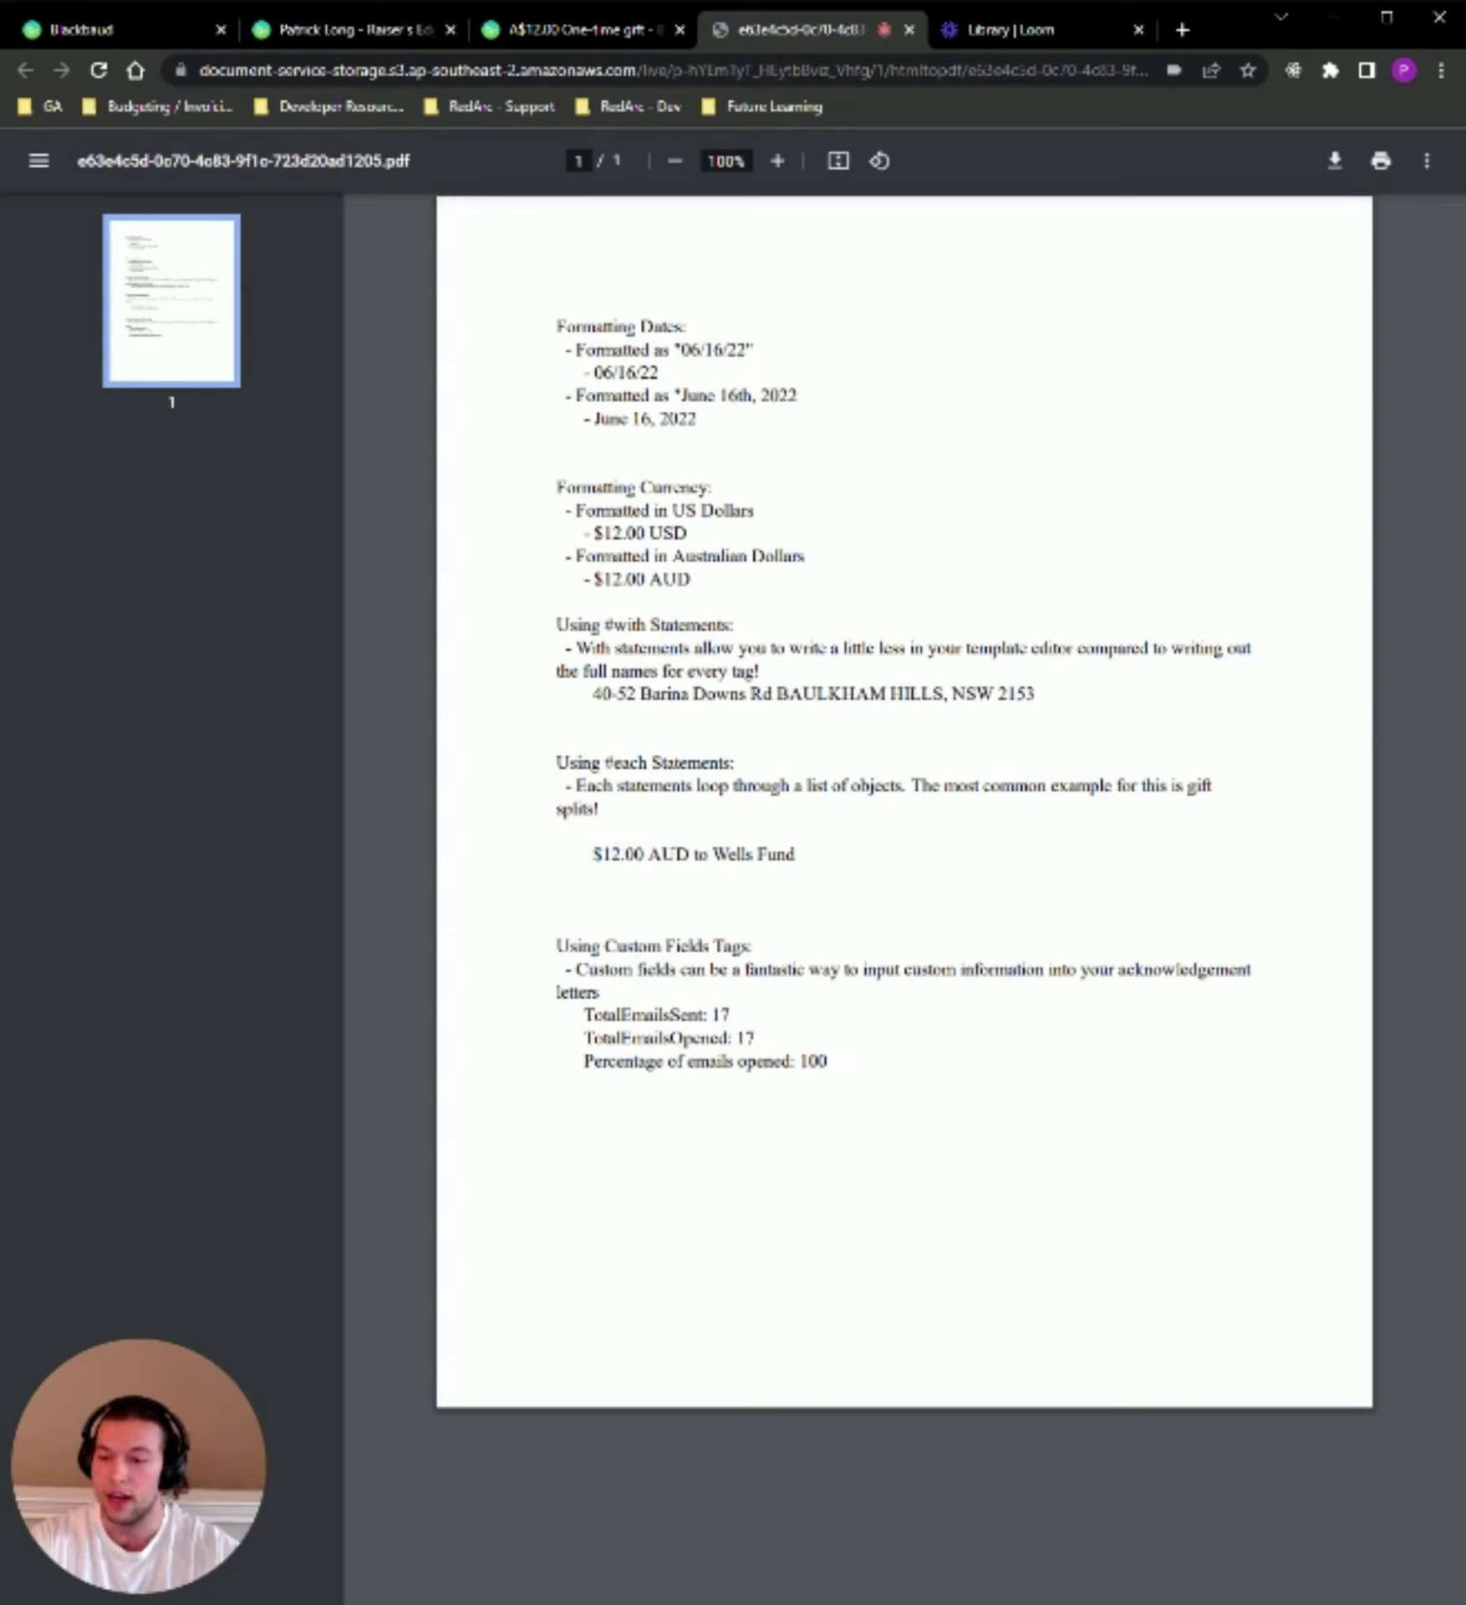
{"action": "left_click_drag", "start_coordinate": [592, 854], "coordinate": [801, 895]}
{"action": "left_click", "coordinate": [794, 911]}
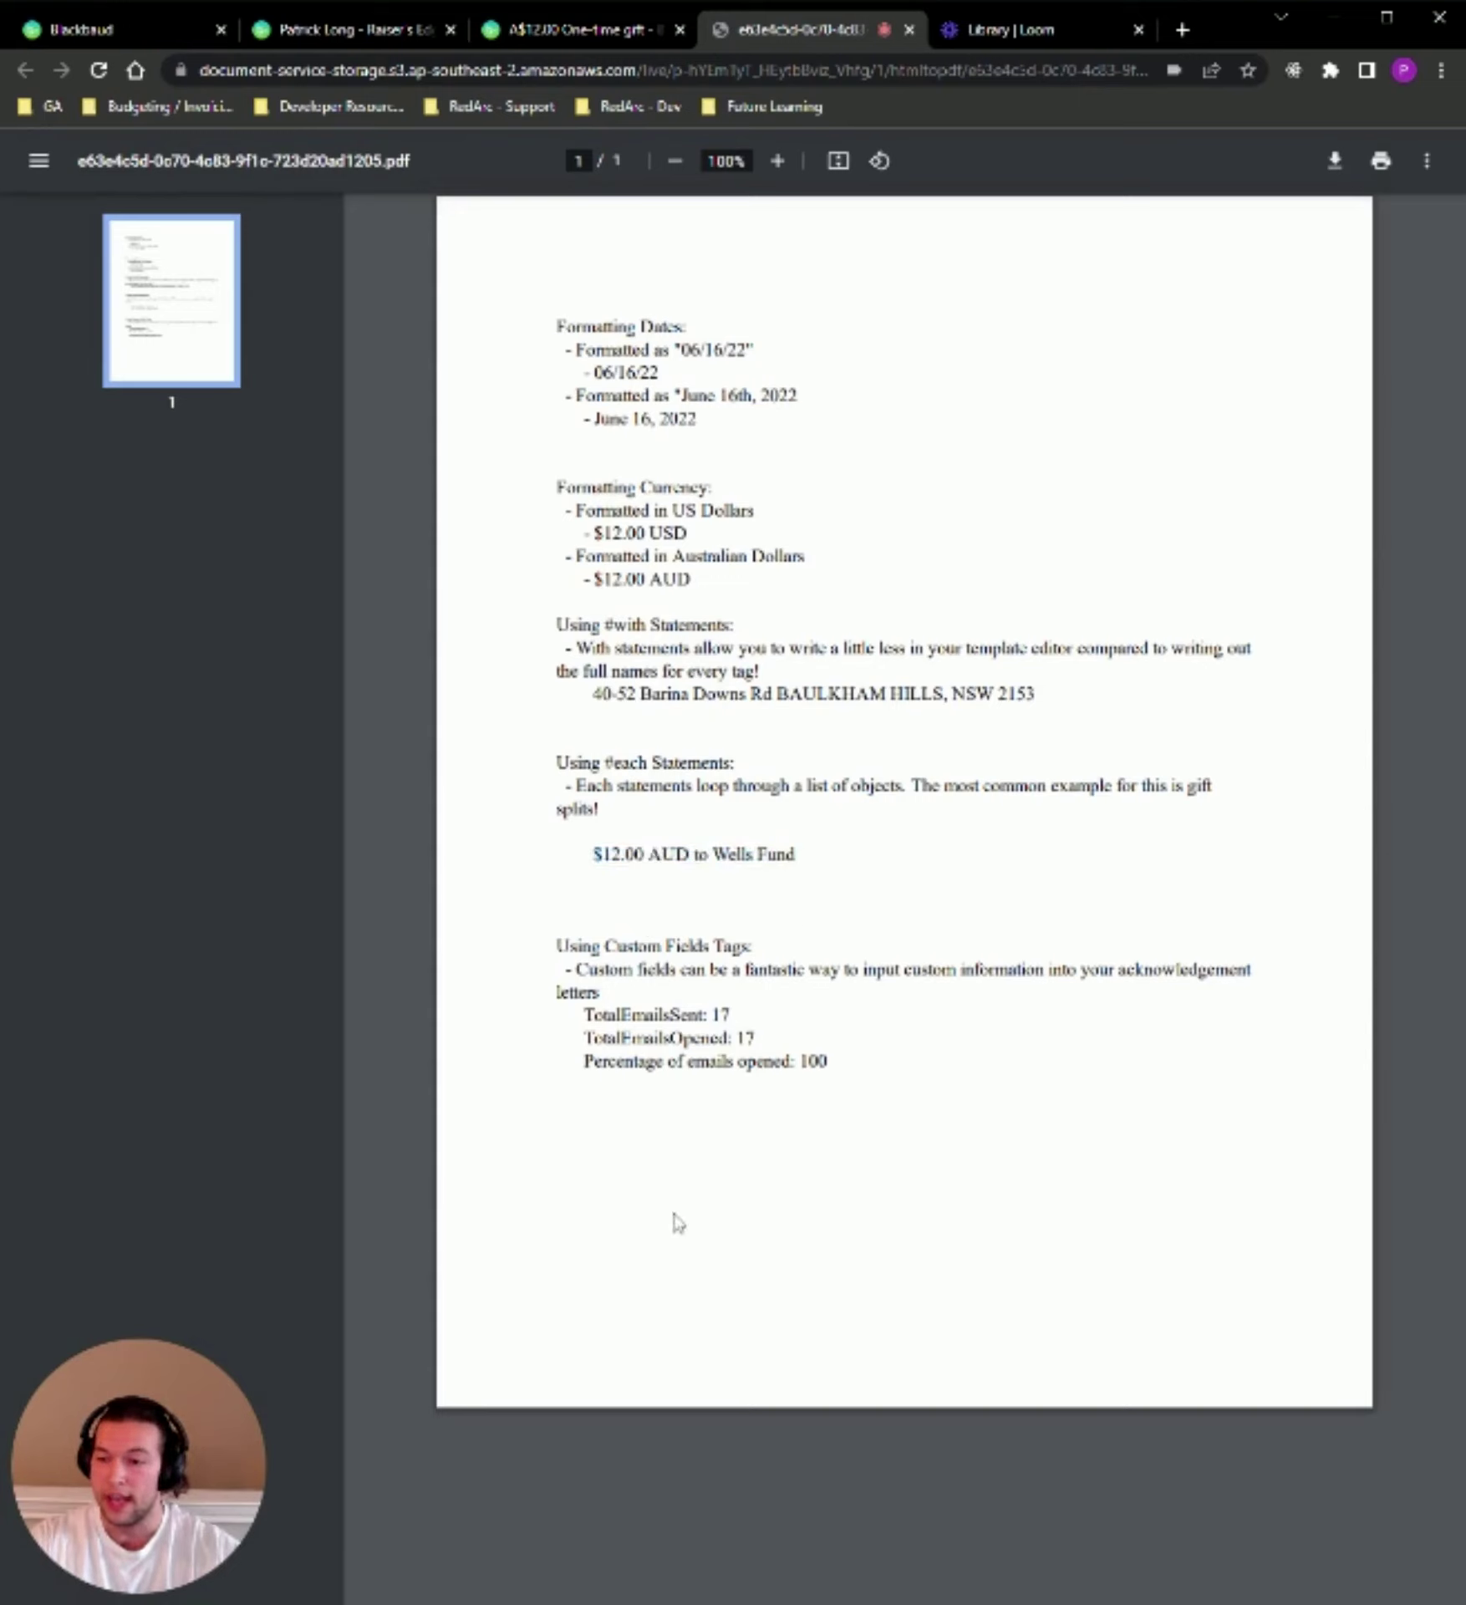
Compare the custom field lines in the PDF with the constituent record's Custom fields, and return to the template editor
{"action": "left_click_drag", "start_coordinate": [712, 1015], "coordinate": [819, 1061]}
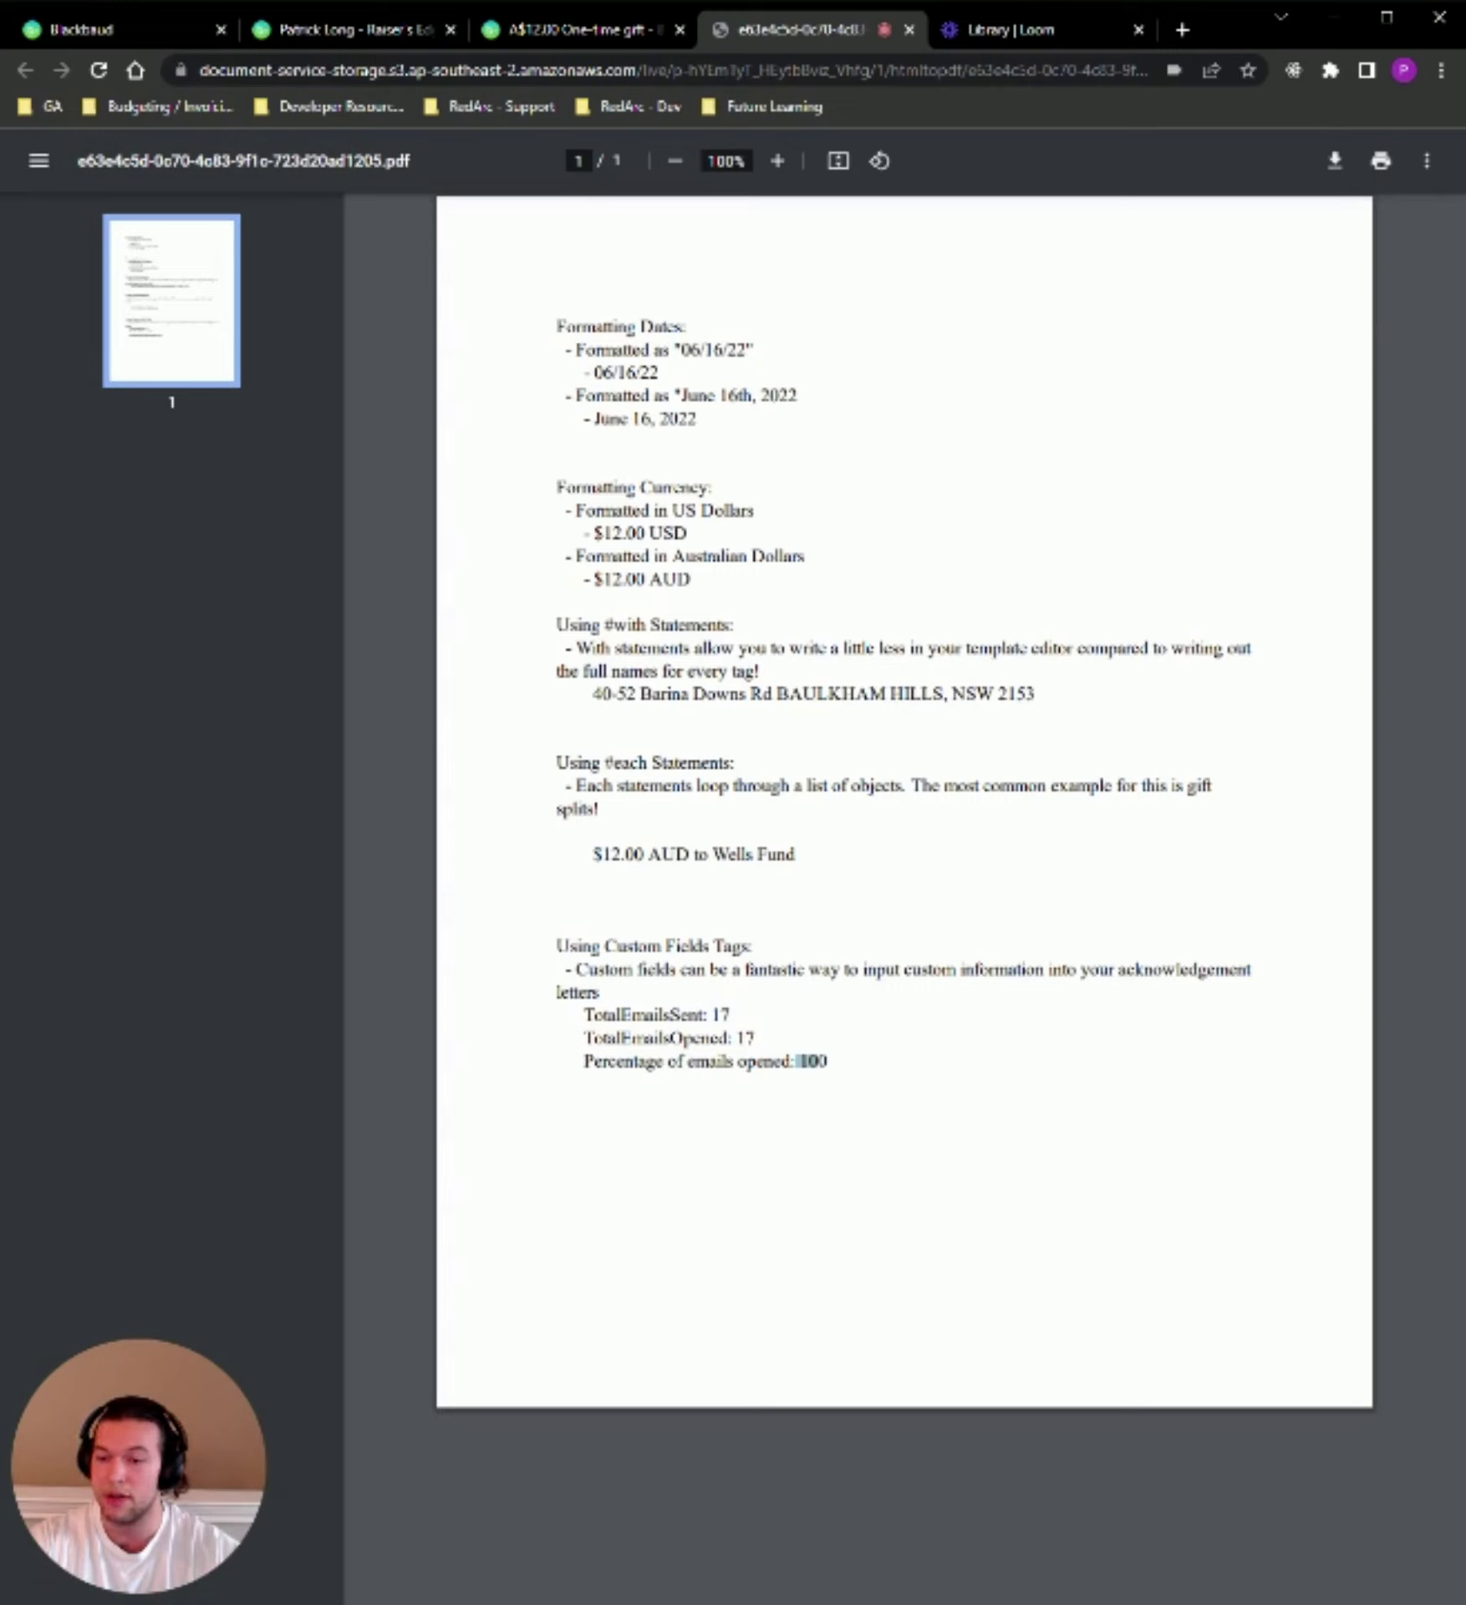
{"action": "left_click", "coordinate": [827, 1091]}
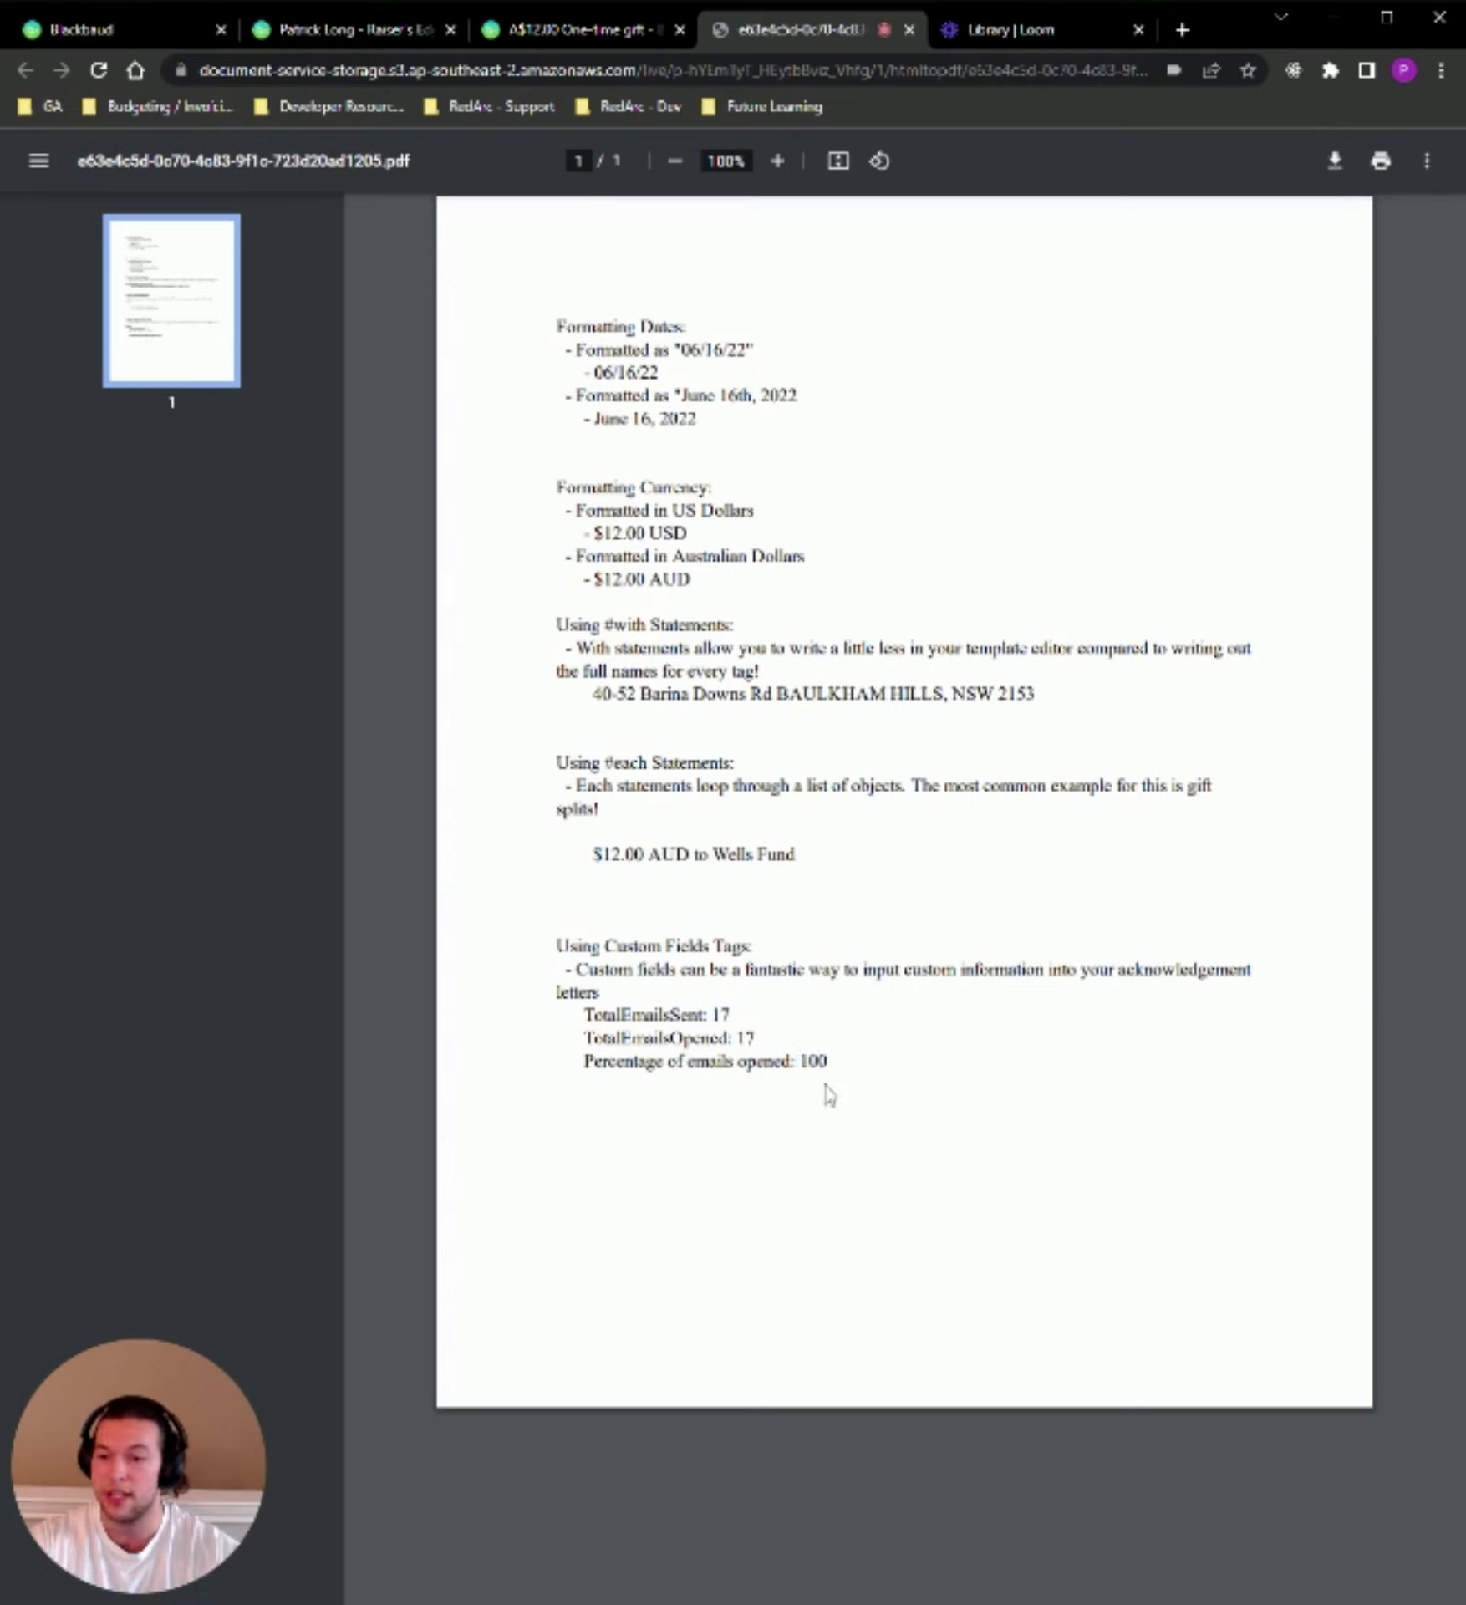
{"action": "left_click", "coordinate": [355, 37]}
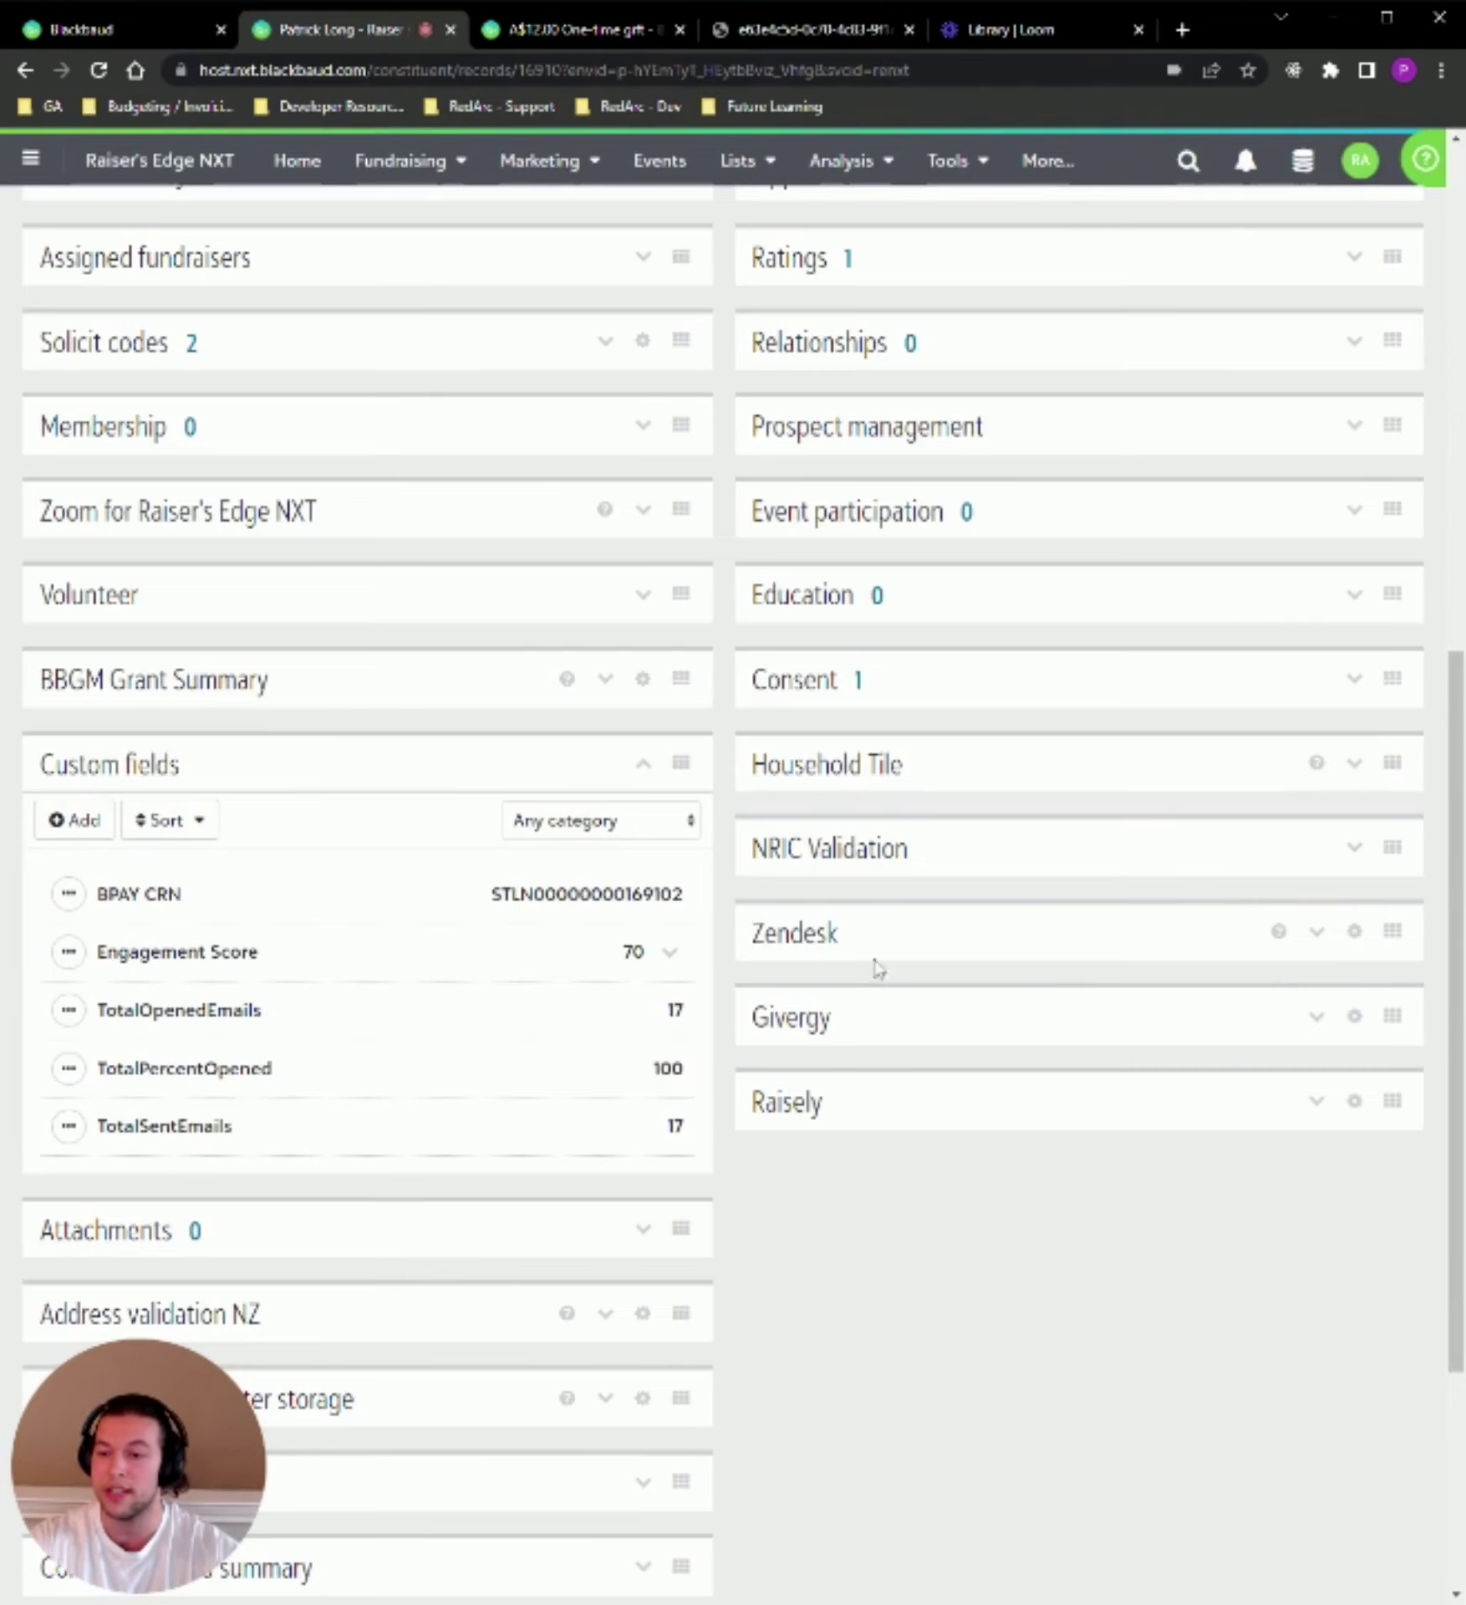
{"action": "left_click", "coordinate": [122, 35]}
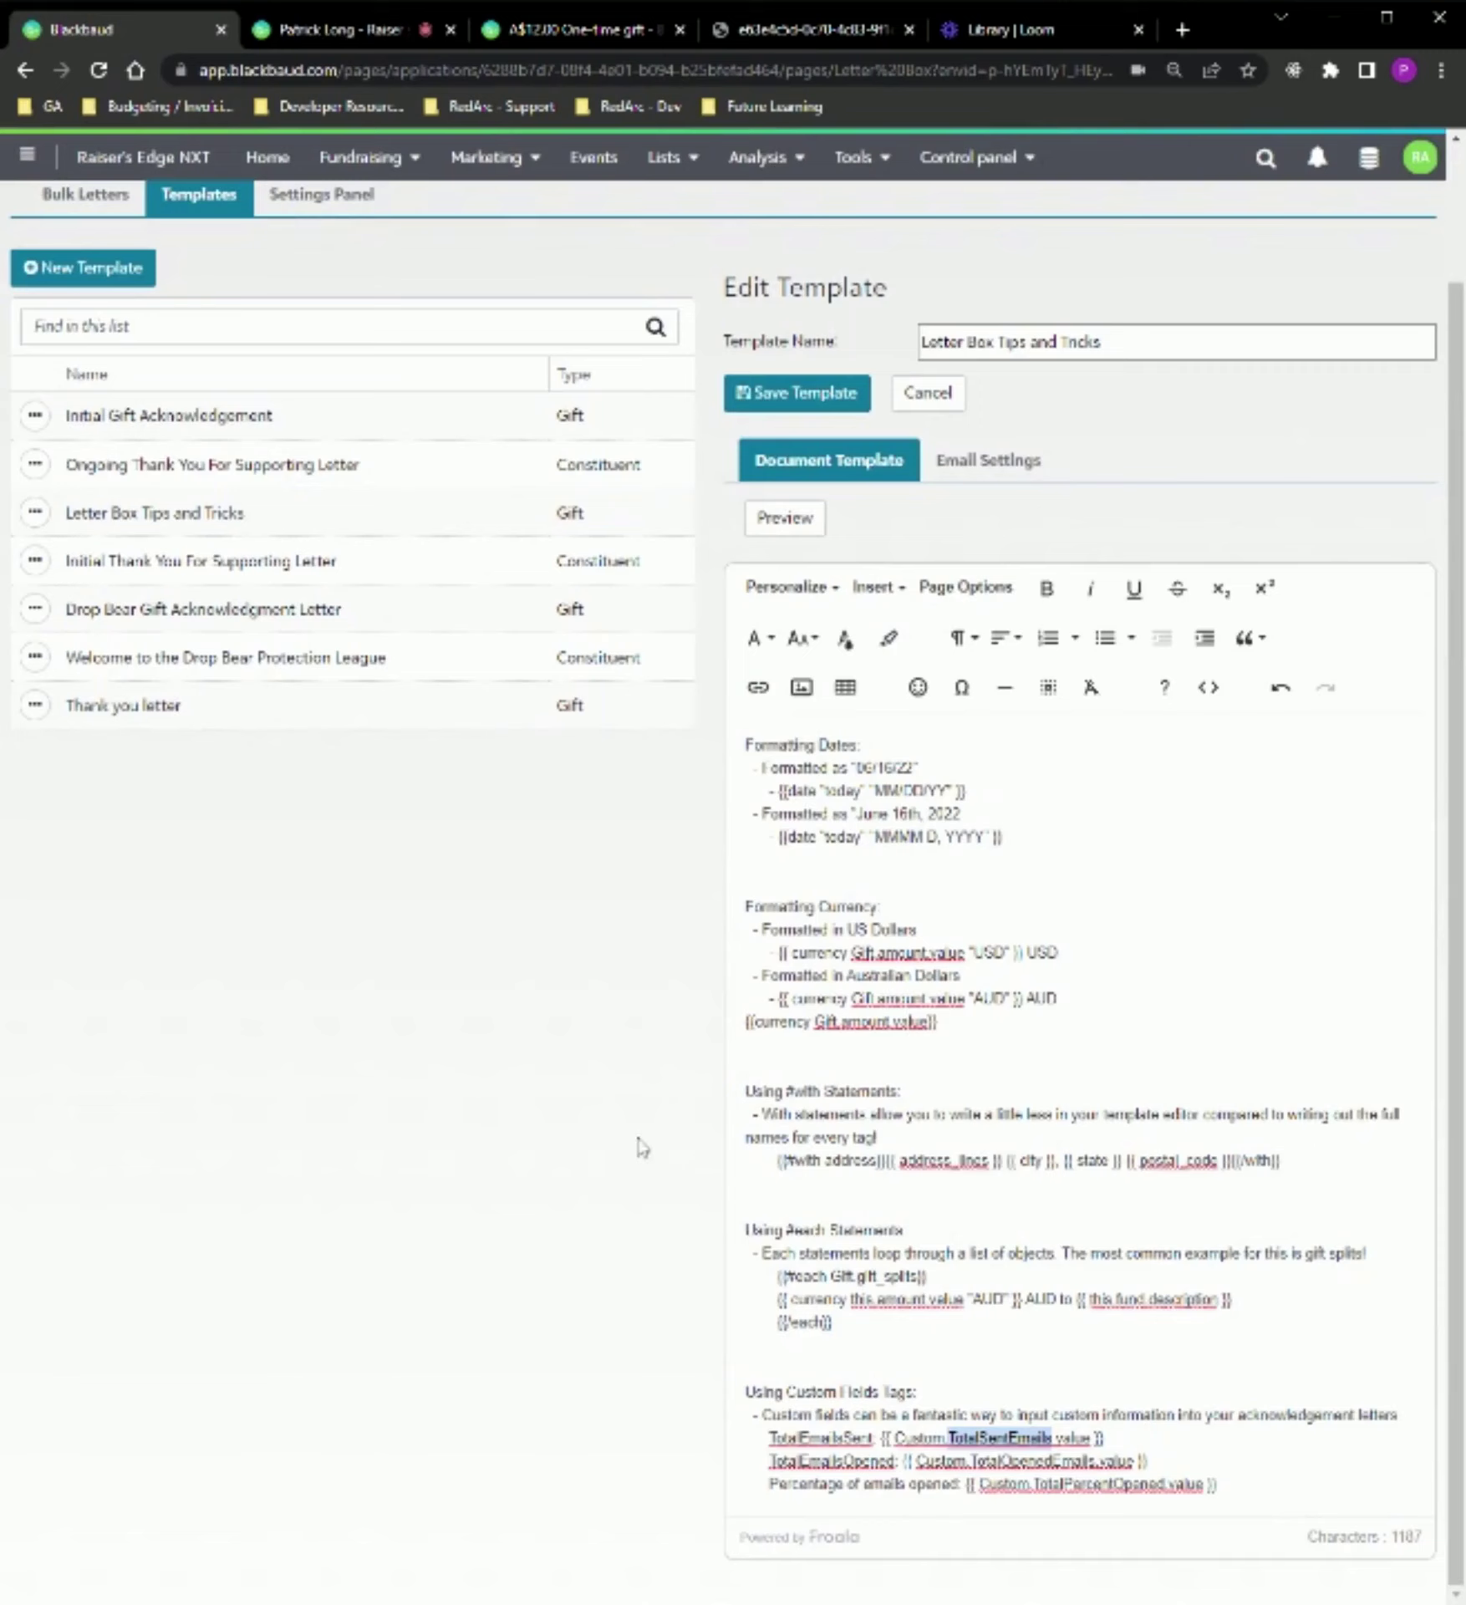